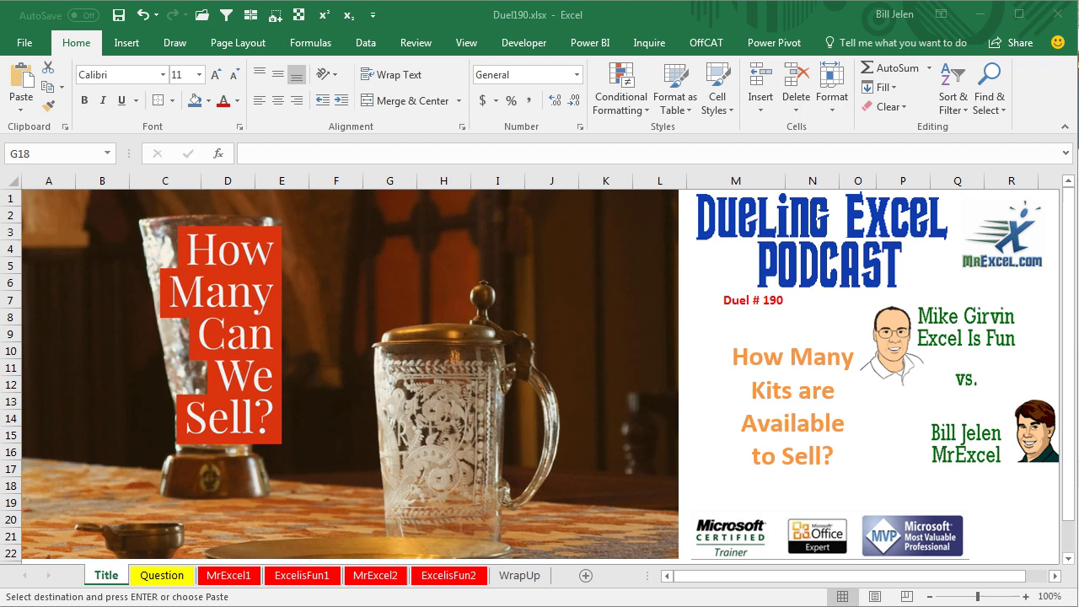
# Switch from the Title sheet to the Question sheet with the carton inventory table.
pyautogui.click(167, 580)
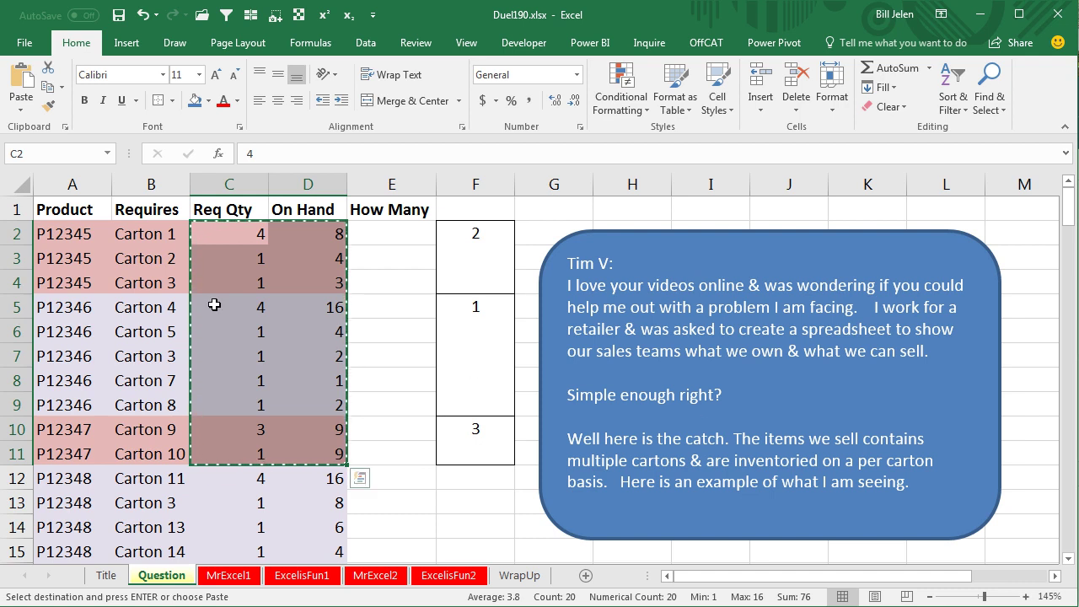
pyautogui.moveTo(73, 239); pyautogui.dragTo(69, 281)
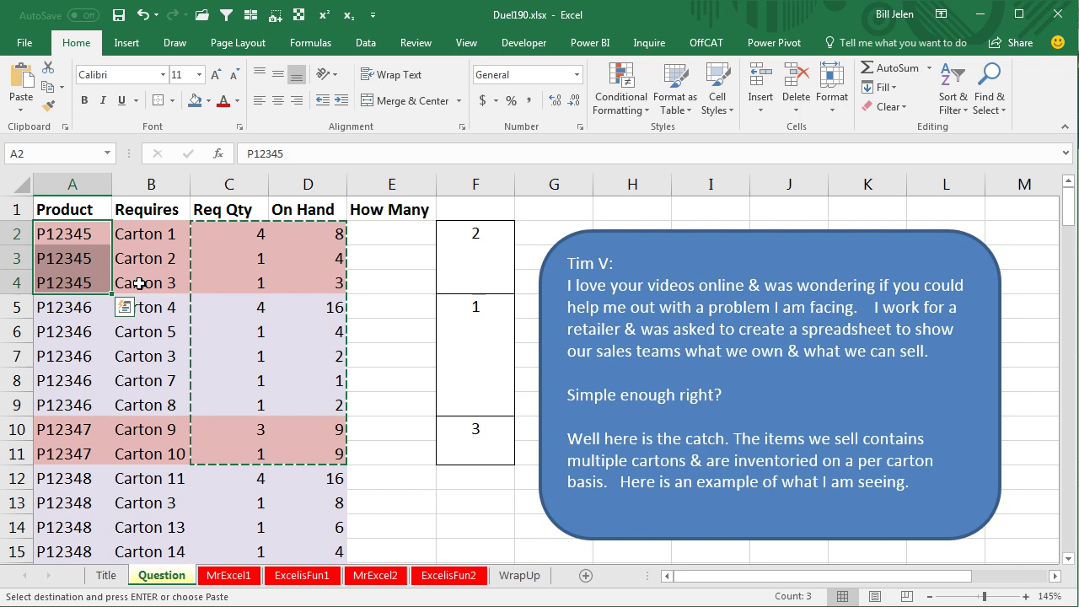
pyautogui.click(248, 234)
pyautogui.click(250, 258)
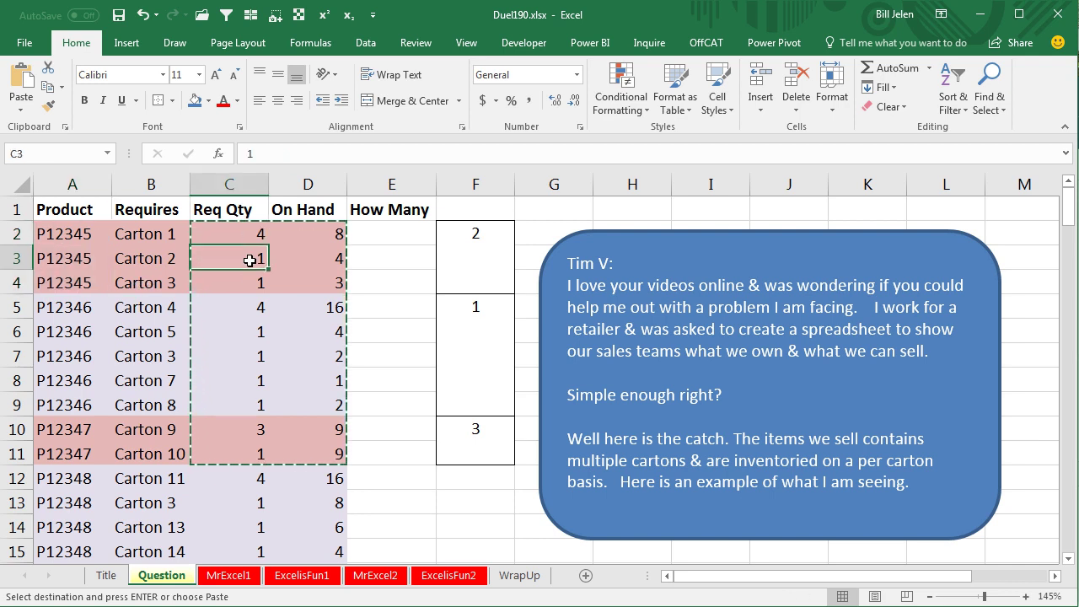
pyautogui.click(251, 281)
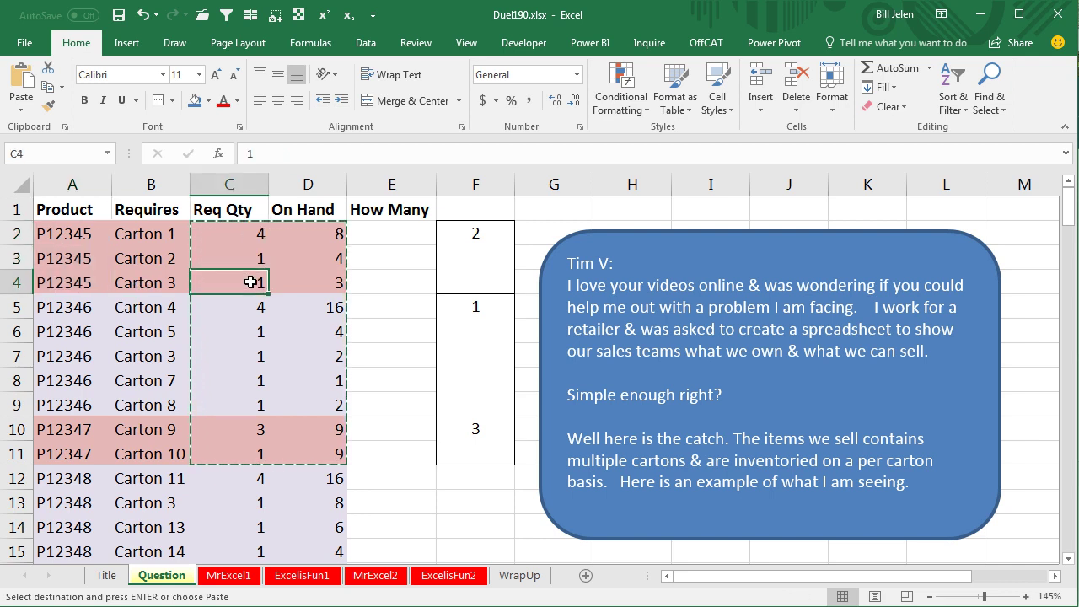
pyautogui.click(325, 233)
pyautogui.click(326, 258)
pyautogui.click(322, 281)
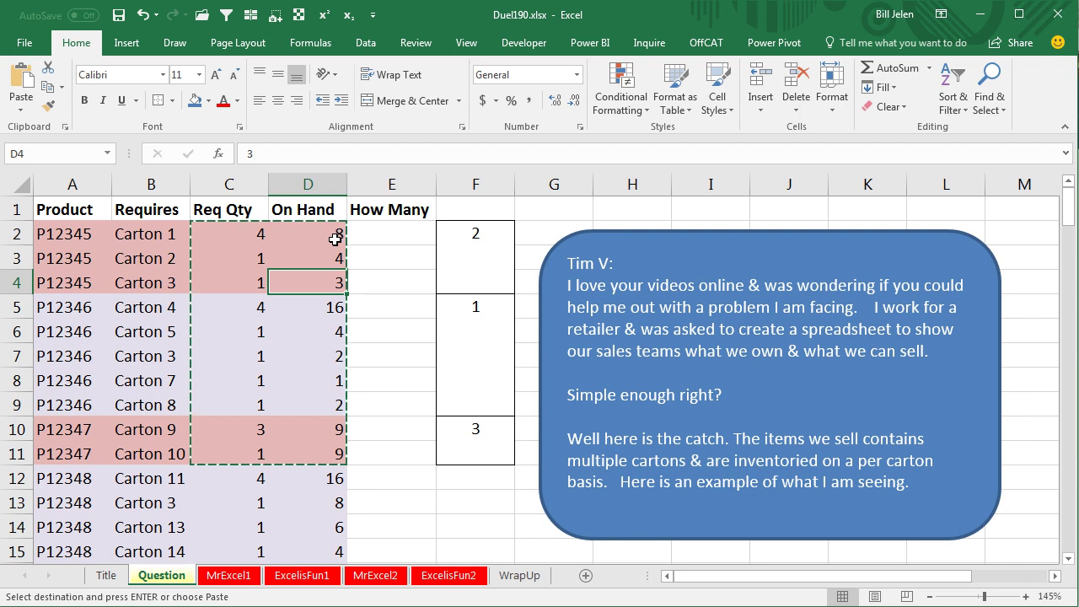
pyautogui.click(334, 308)
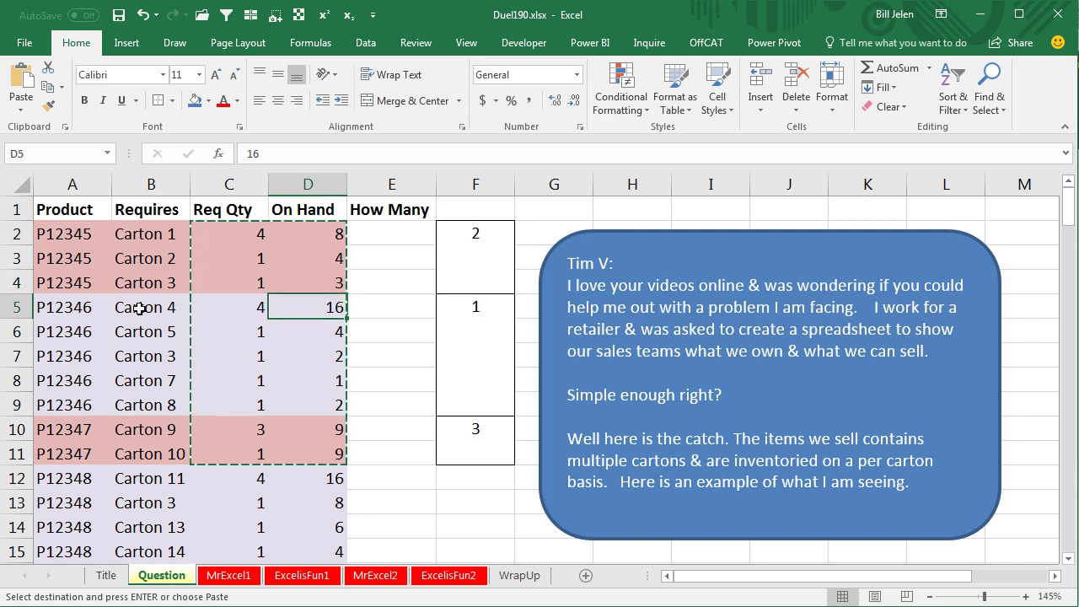
pyautogui.click(341, 329)
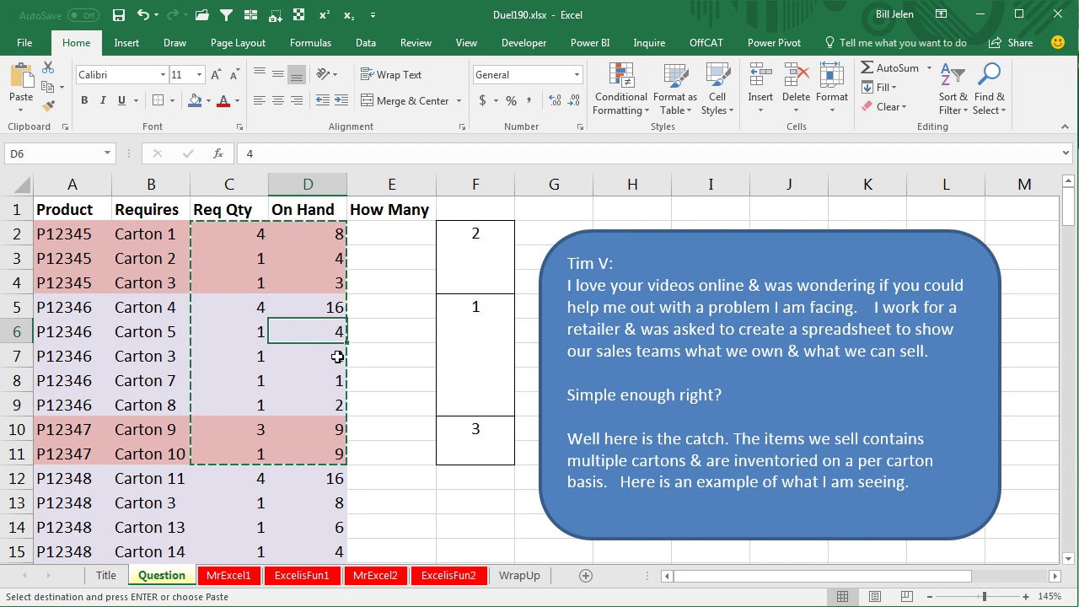
pyautogui.click(337, 358)
pyautogui.click(338, 383)
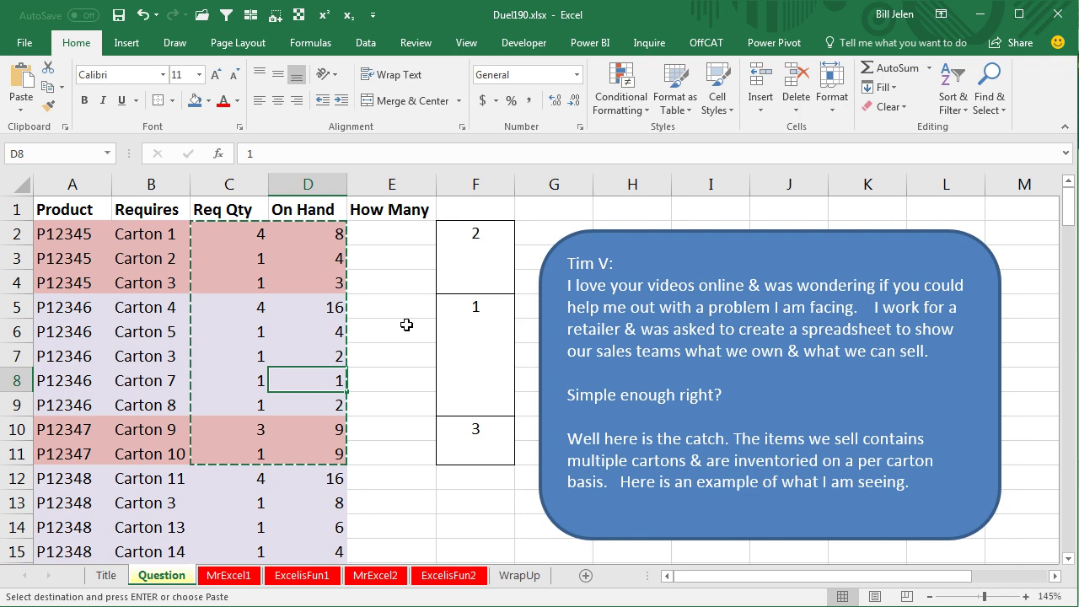
pyautogui.click(152, 358)
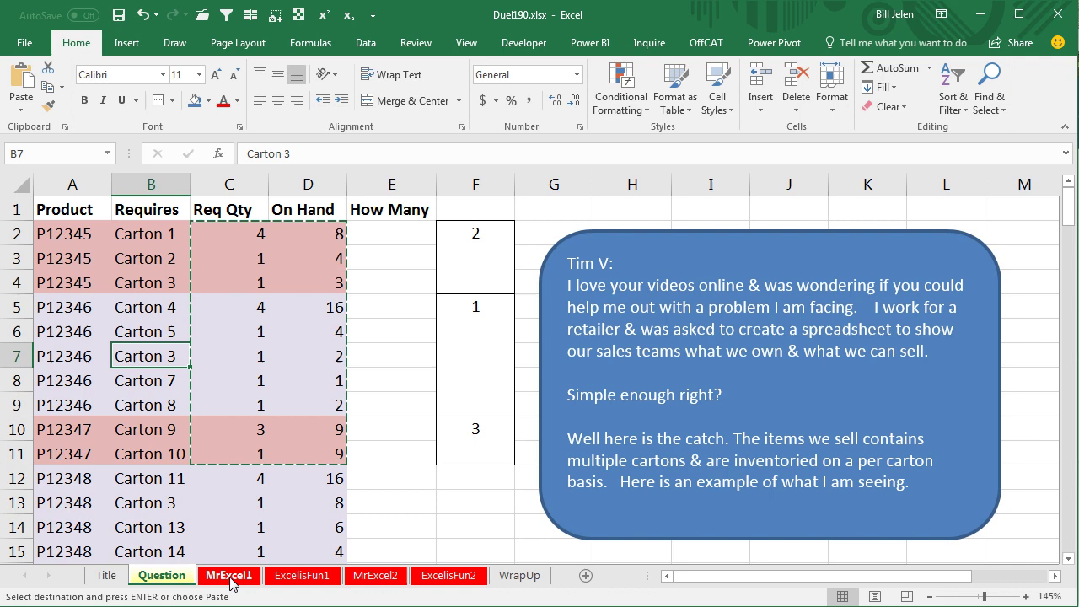
# On the MrExcel1 sheet, rename the E1 header to Helper.
pyautogui.click(230, 577)
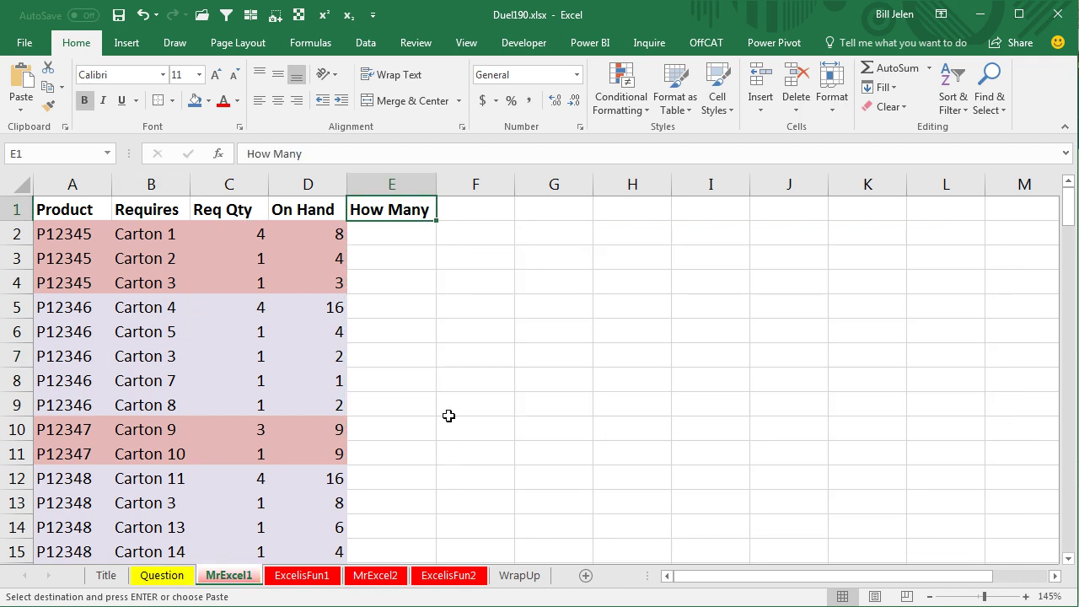
pyautogui.click(377, 236)
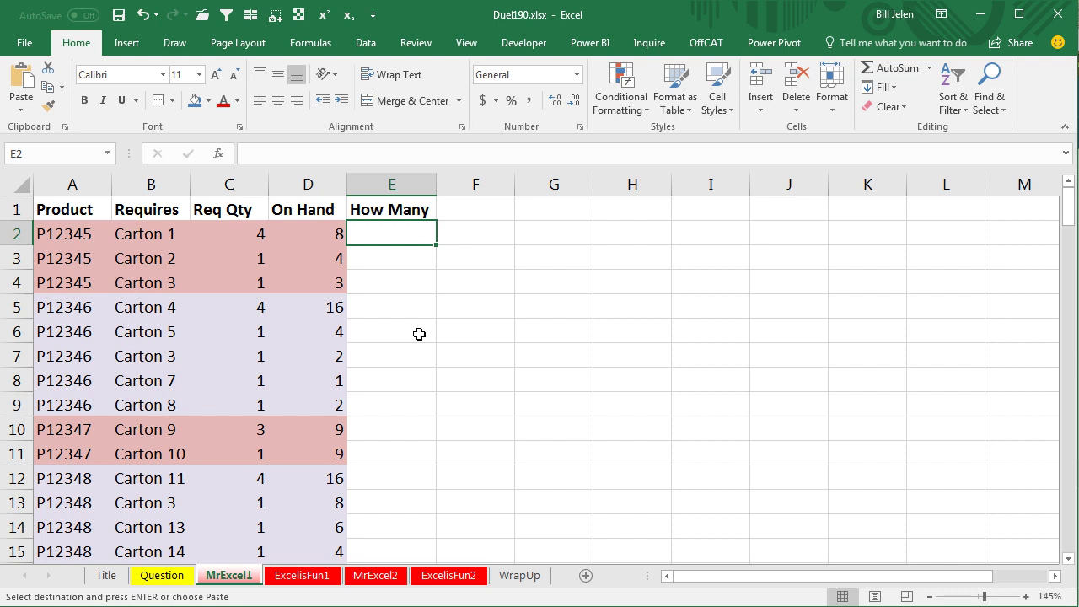
pyautogui.press('Up')
pyautogui.write('Hlp')
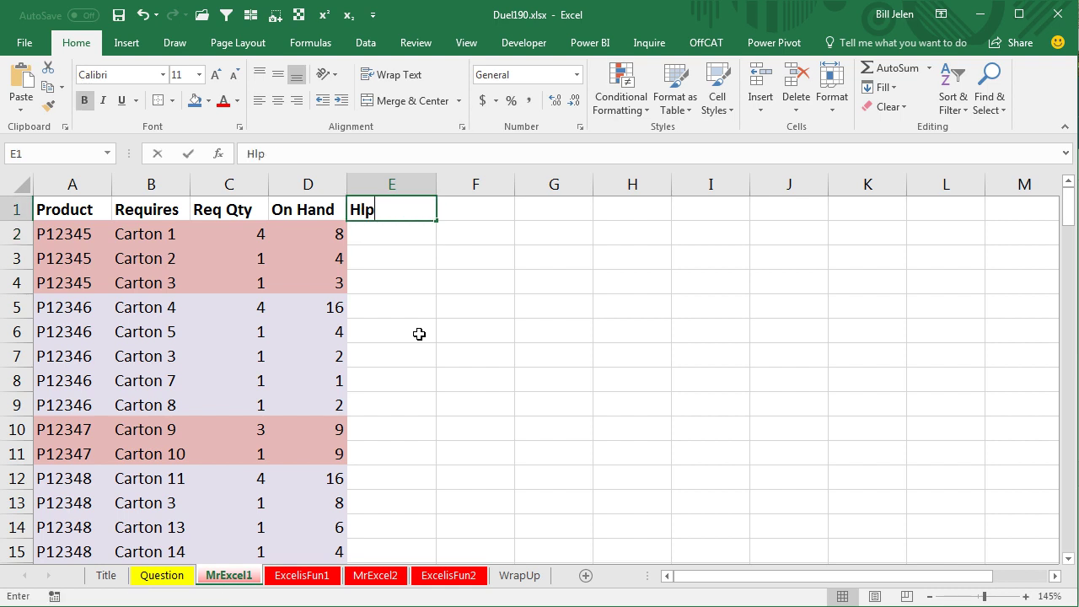
pyautogui.press('BackSpace')
pyautogui.press('BackSpace')
pyautogui.write('elper')
pyautogui.press('Return')
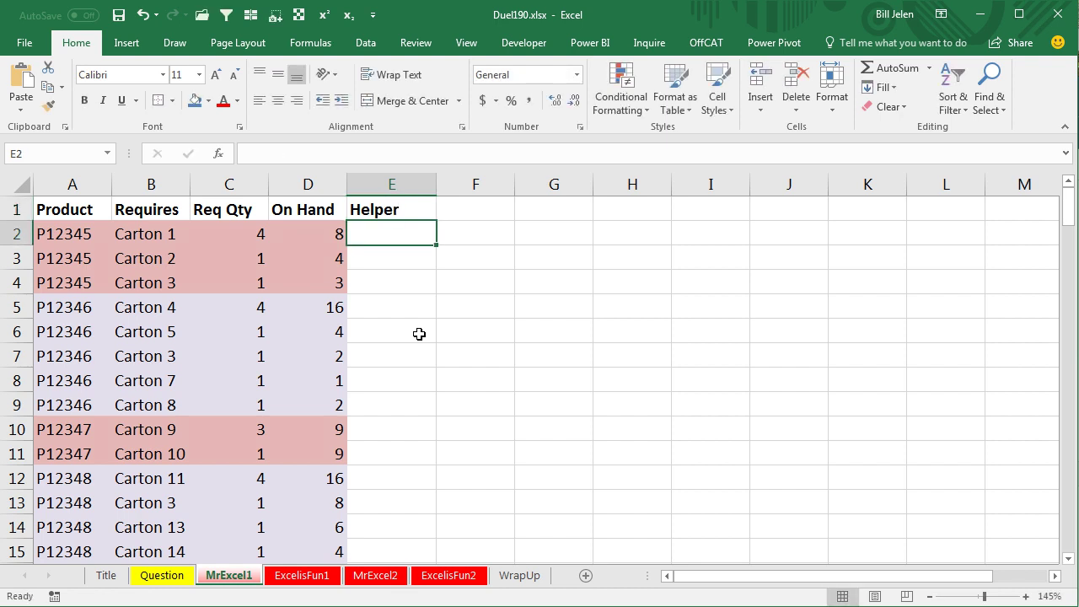
# Enter =D2/C2 in E2, fill it down column E, and test with 6 in D2.
pyautogui.write('=')
pyautogui.press('Left')
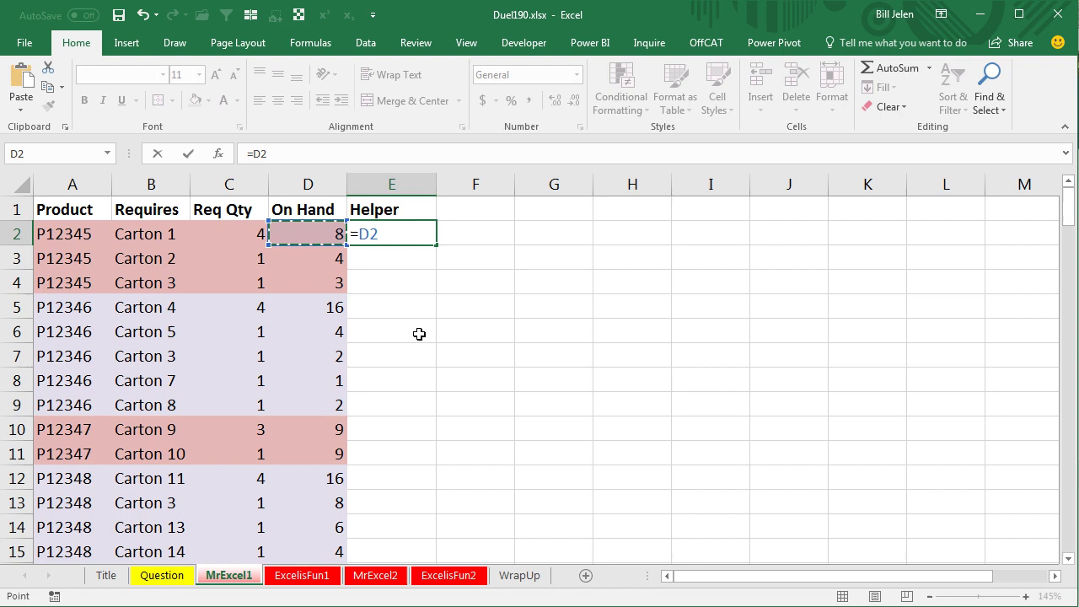
pyautogui.write('/')
pyautogui.press('Left')
pyautogui.press('Left')
pyautogui.hotkey('ctrl', 'Return')
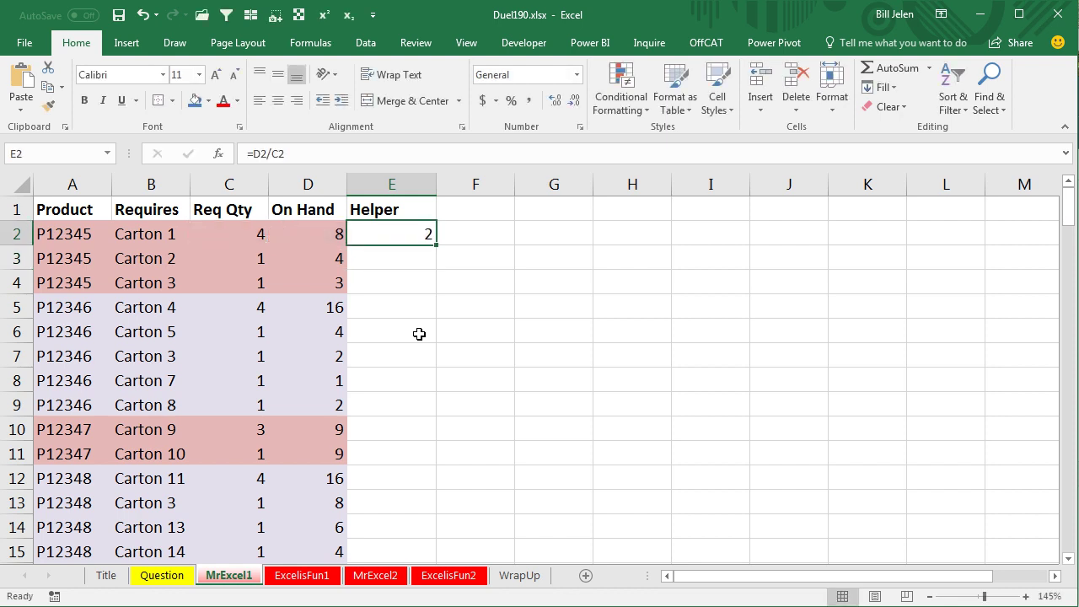
pyautogui.doubleClick(437, 245)
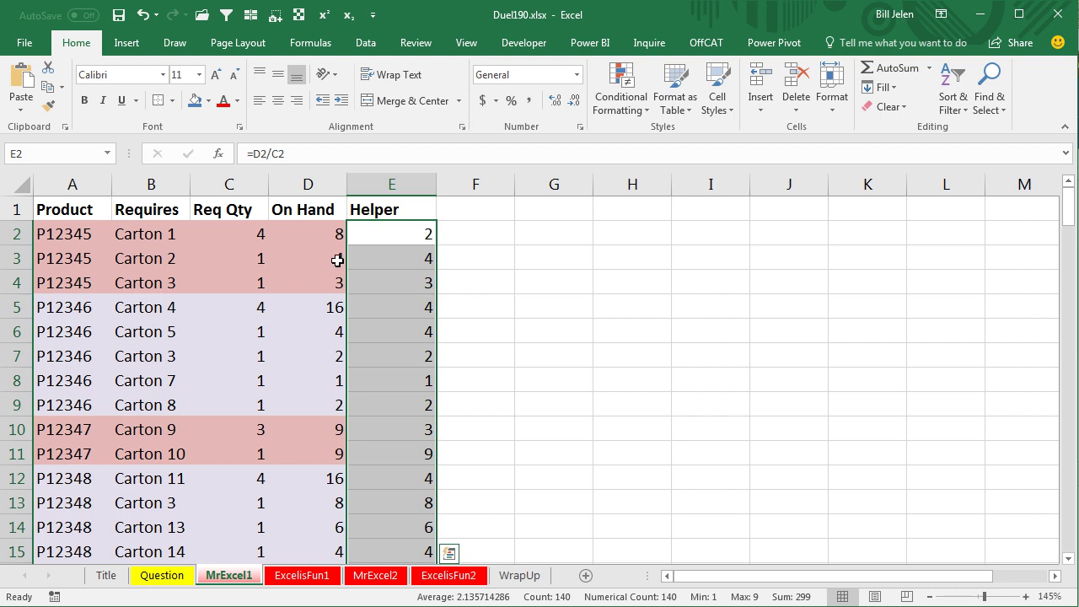
pyautogui.click(332, 233)
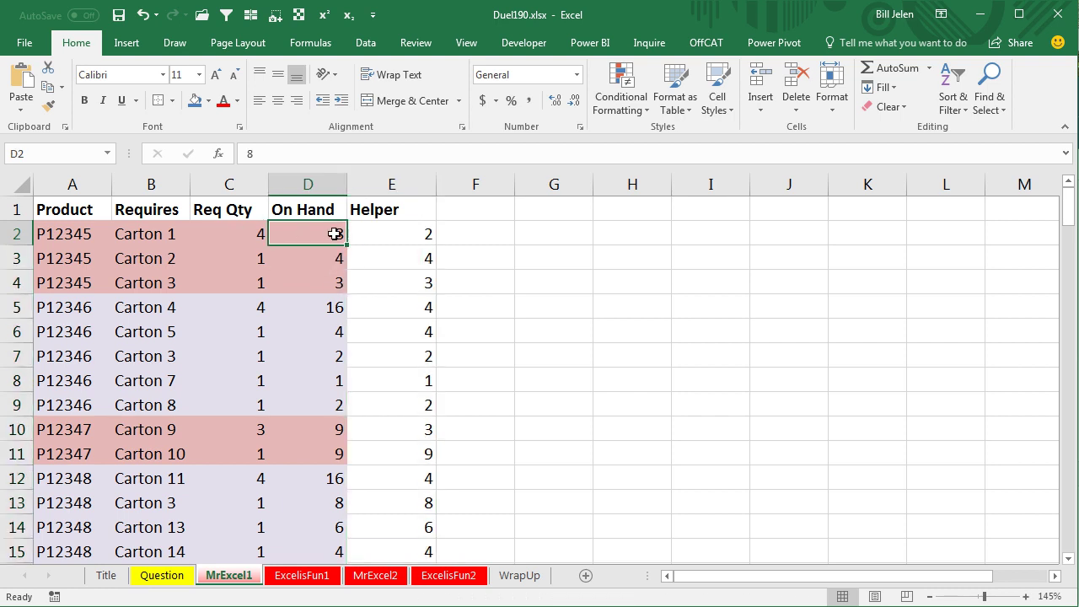
pyautogui.write('6')
pyautogui.press('Return')
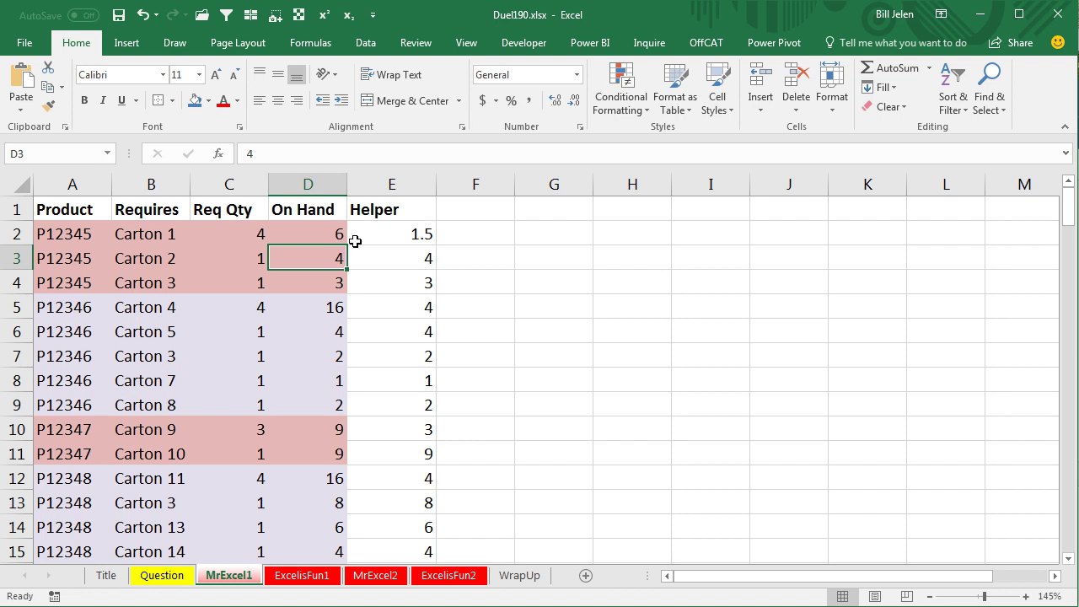
# Wrap the E2 formula as =INT(D2/C2), refill column E, and restore D2 to 8.
pyautogui.click(355, 237)
pyautogui.doubleClick(356, 241)
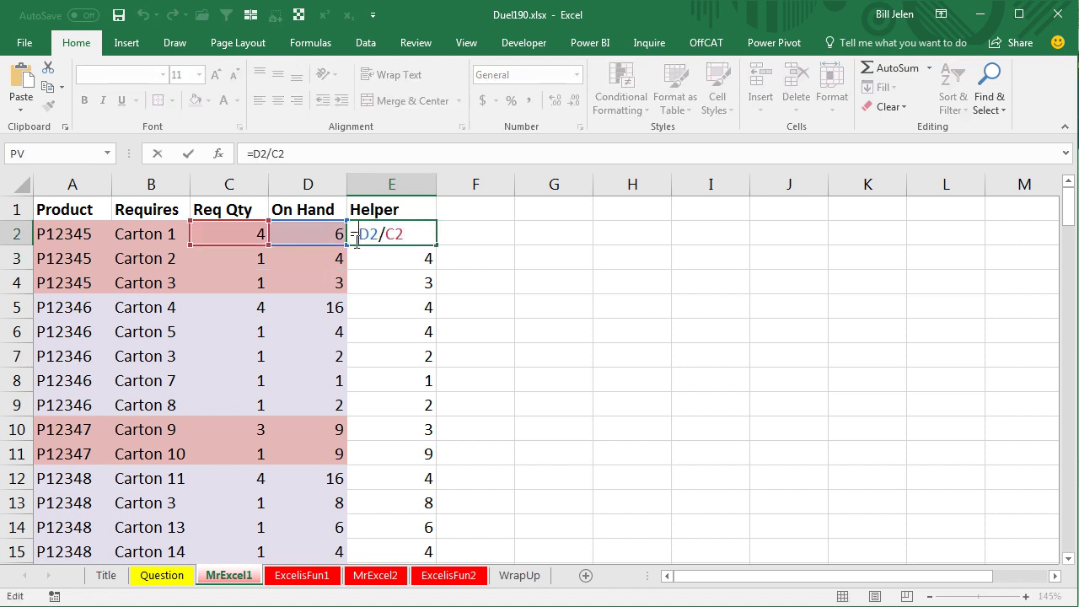
pyautogui.write('INT(')
pyautogui.press('Right')
pyautogui.press('Right')
pyautogui.press('Right')
pyautogui.press('Right')
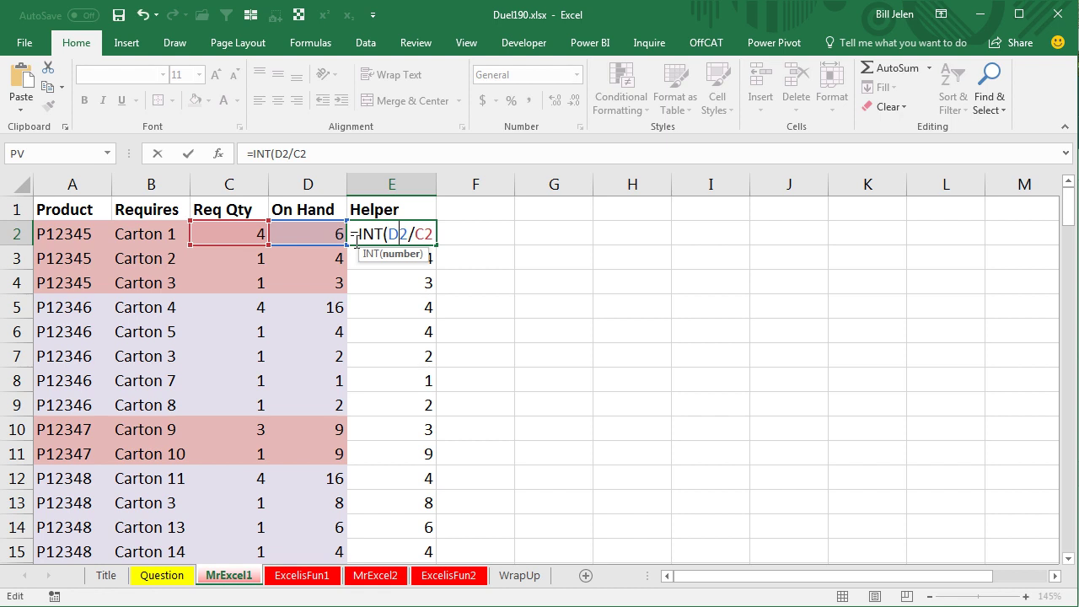
pyautogui.press('Right')
pyautogui.write(')')
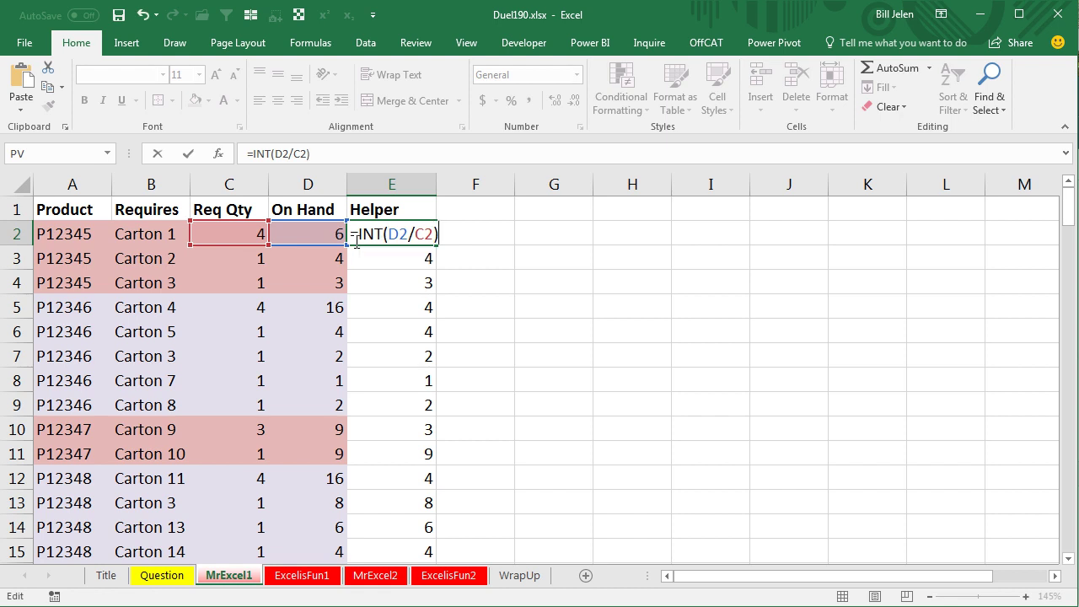
pyautogui.hotkey('ctrl', 'Return')
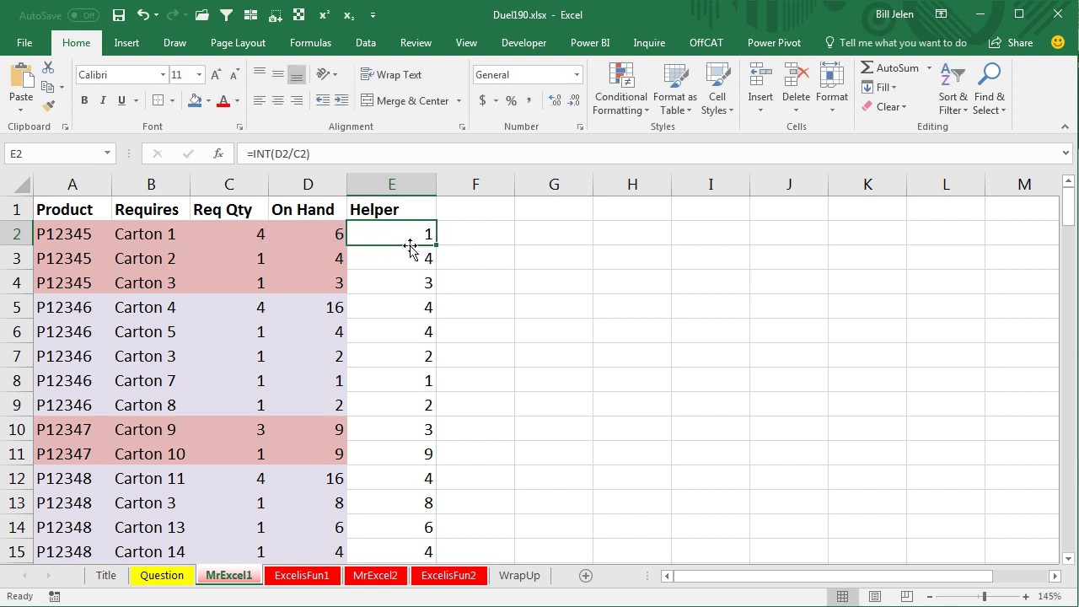
pyautogui.doubleClick(436, 244)
pyautogui.click(336, 236)
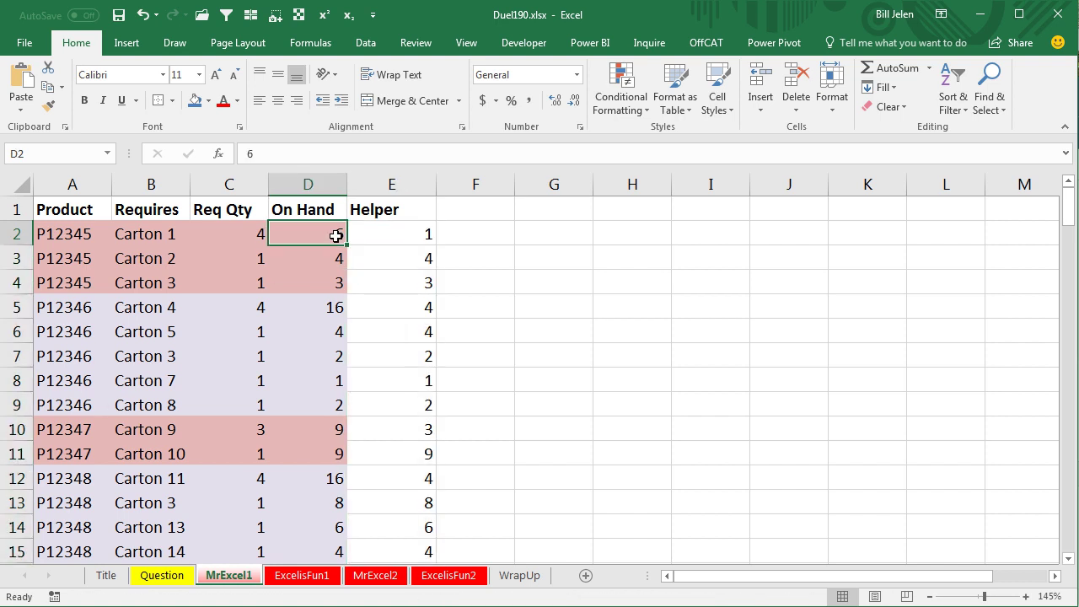
pyautogui.write('8')
pyautogui.press('Return')
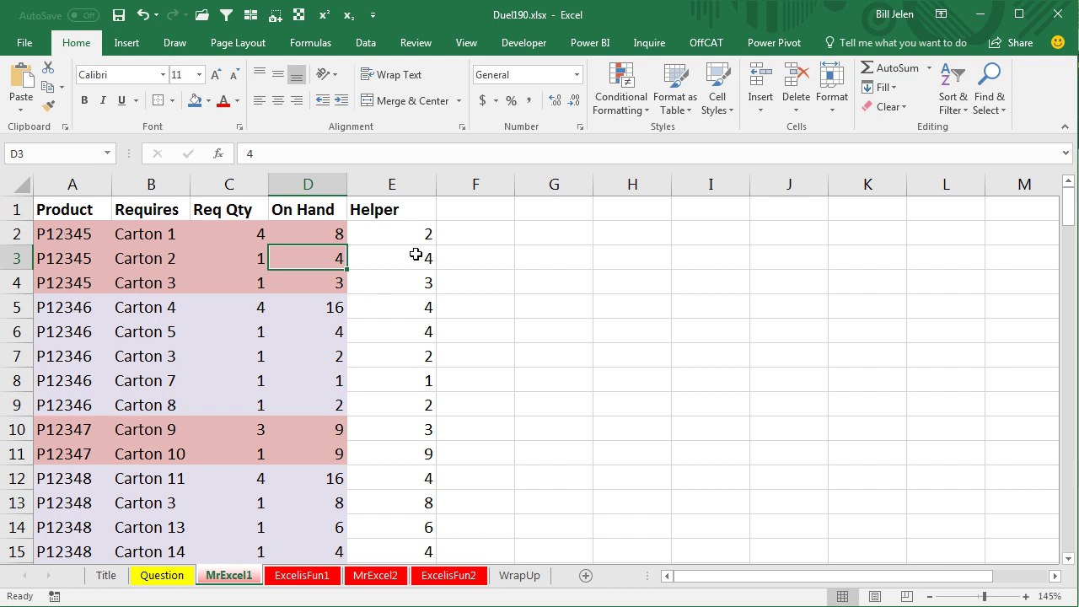
pyautogui.click(80, 236)
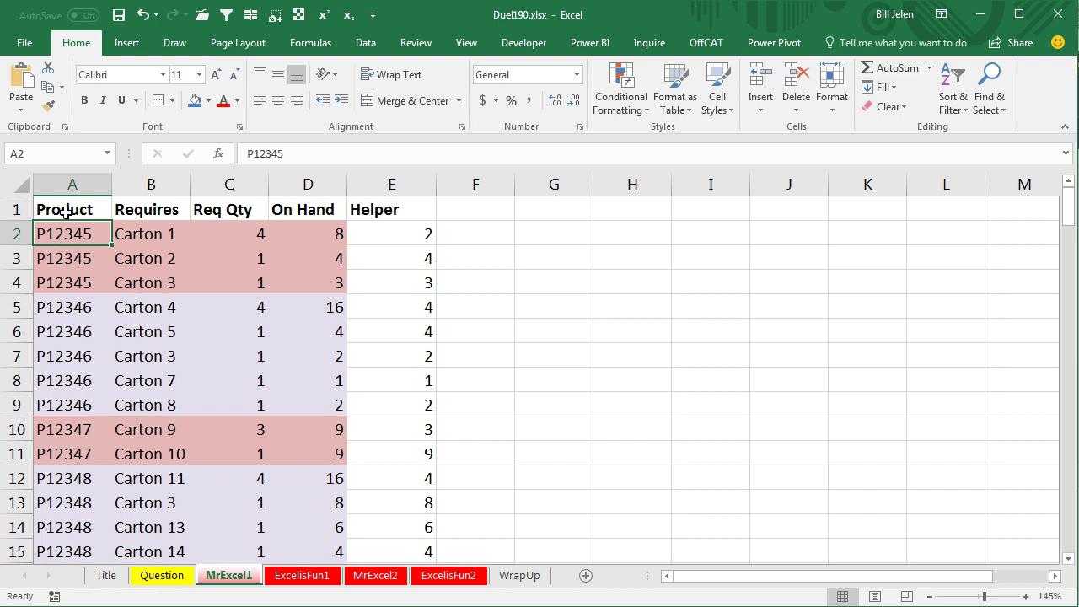
# Add Data > Subtotal rows using Min of Helper at each change in Product.
pyautogui.click(365, 42)
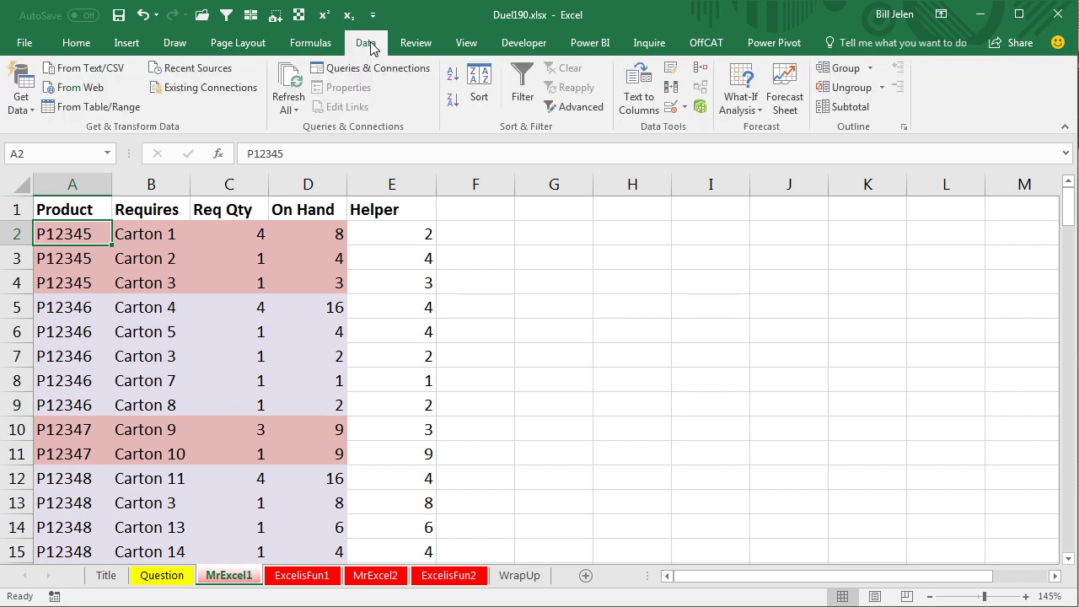
pyautogui.click(842, 106)
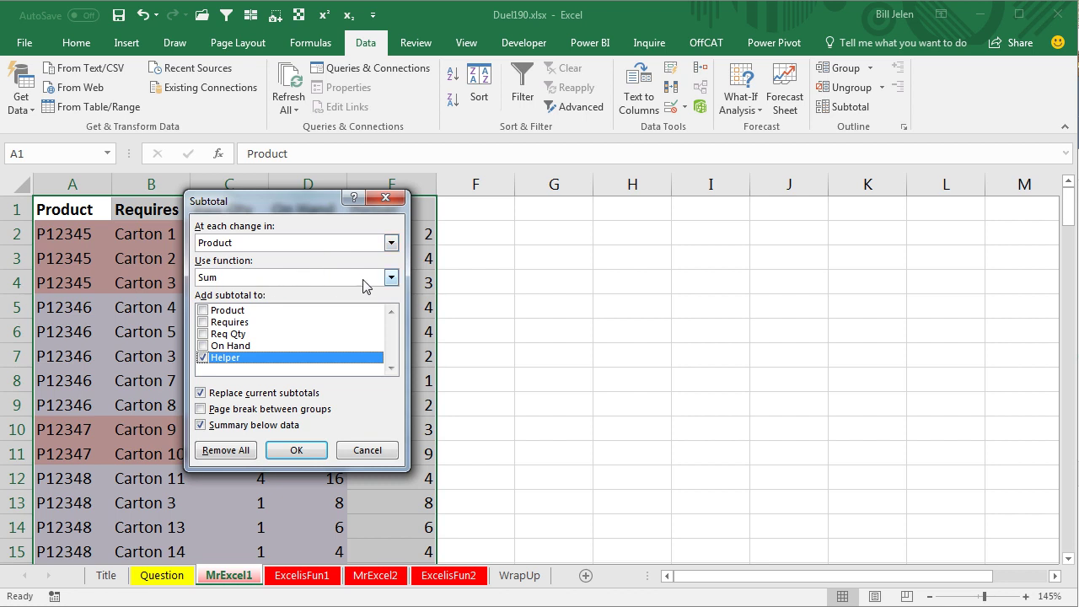
pyautogui.click(390, 278)
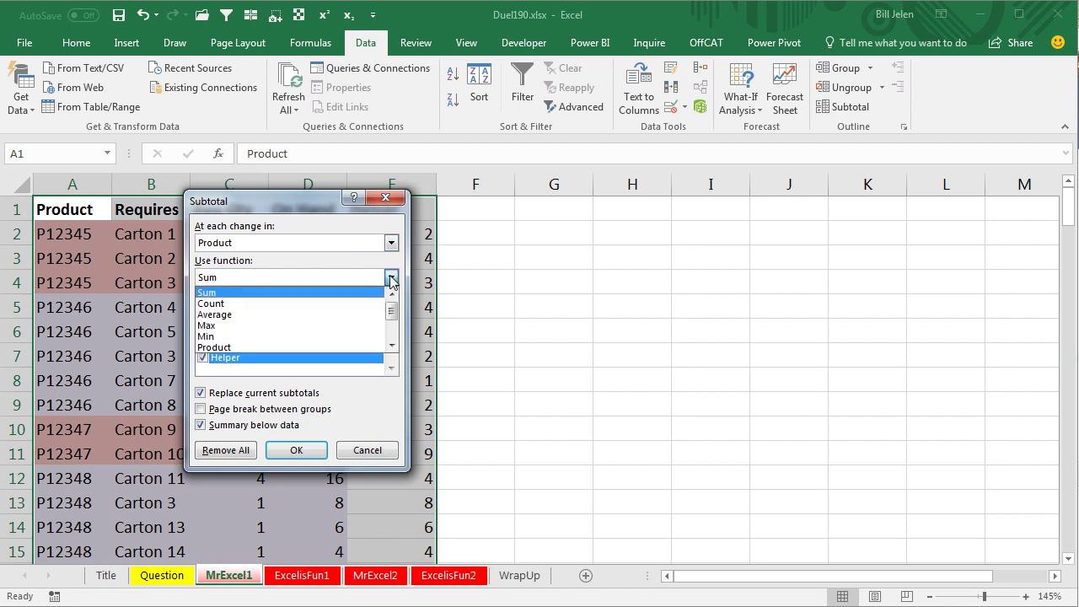
pyautogui.click(211, 337)
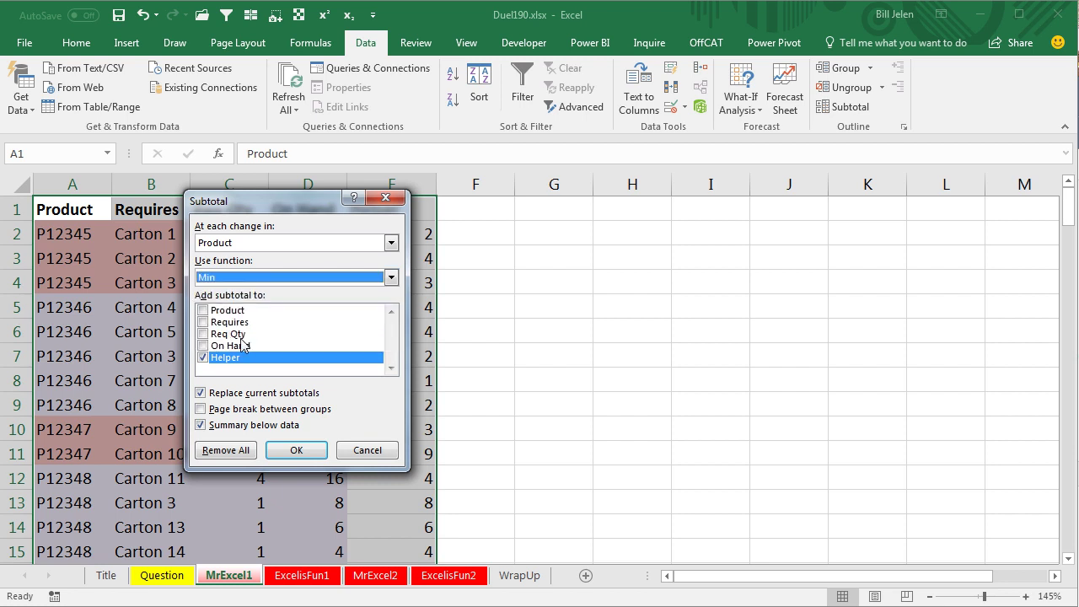
pyautogui.click(295, 449)
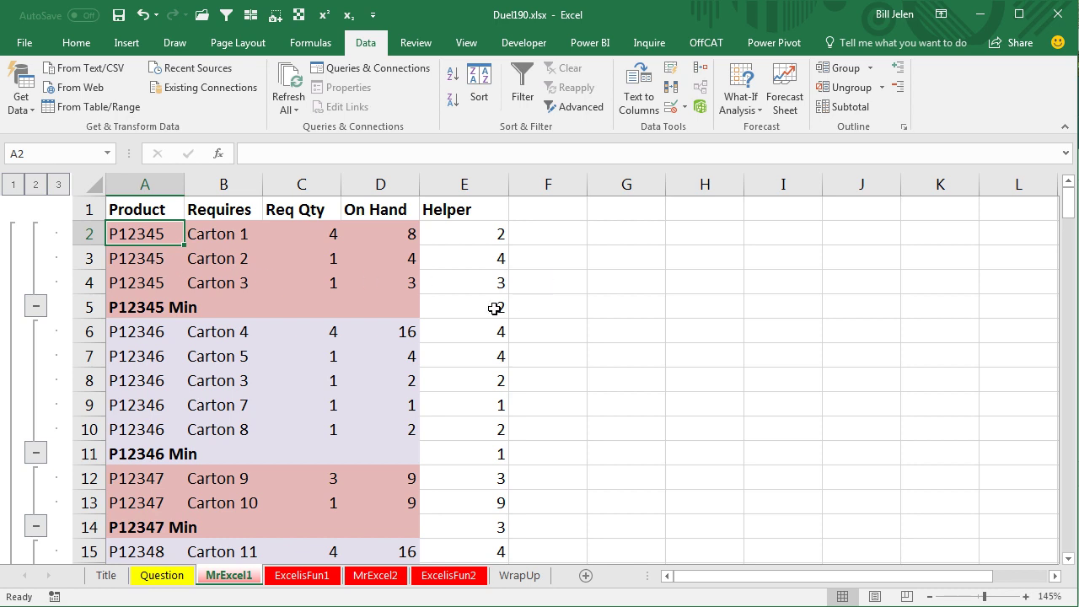
# Collapse to outline level 2 and copy the visible Min subtotal rows A5:E171.
pyautogui.click(35, 186)
pyautogui.click(135, 233)
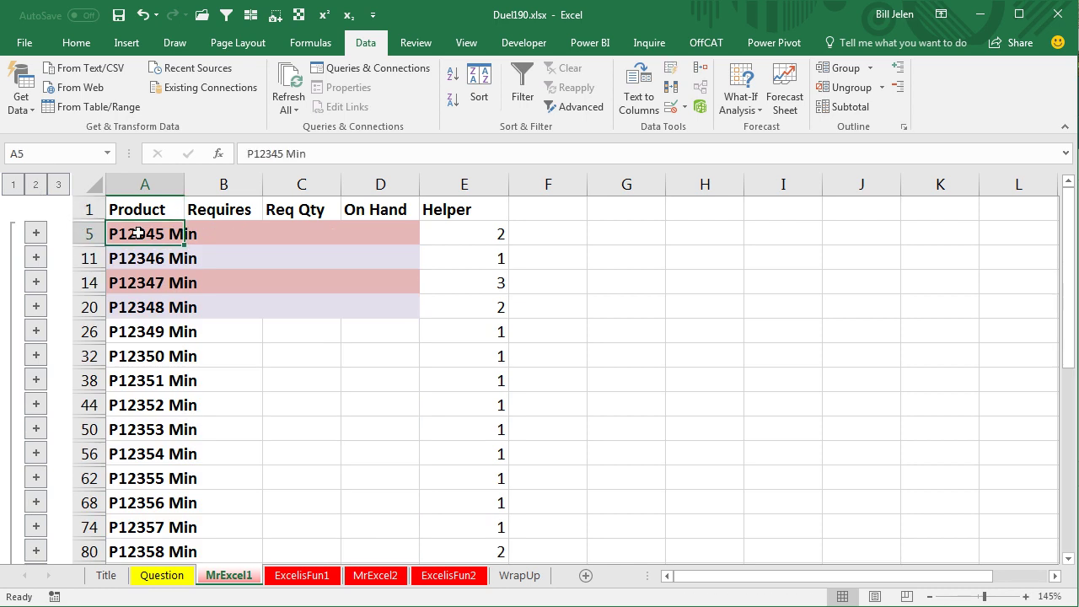
pyautogui.hotkey('ctrl', 'shift', 'Down')
pyautogui.hotkey('ctrl', 'shift', 'Right')
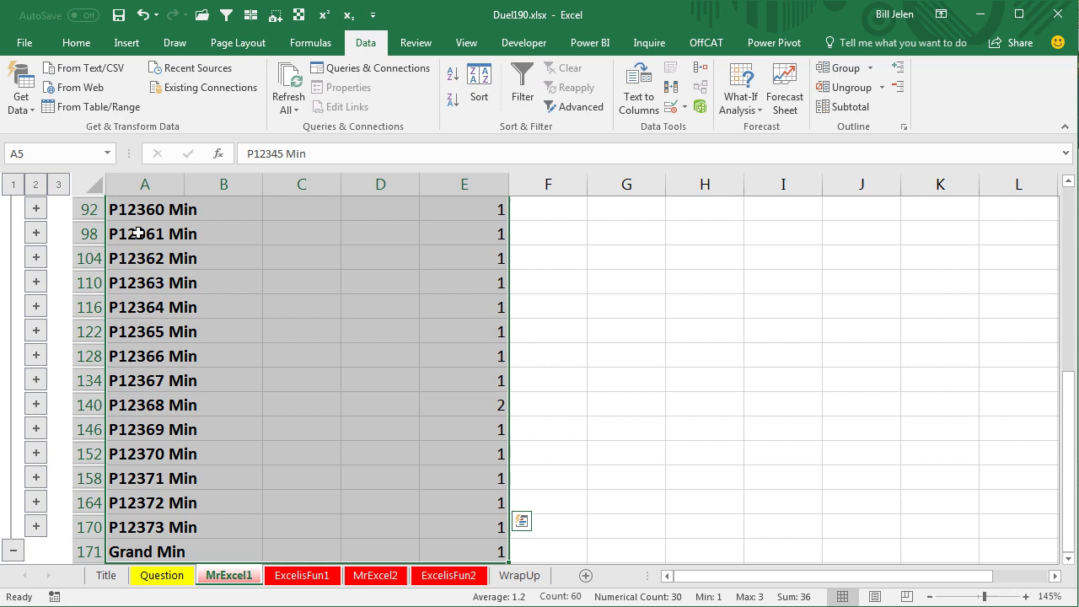
pyautogui.scroll(5, 135, 233)
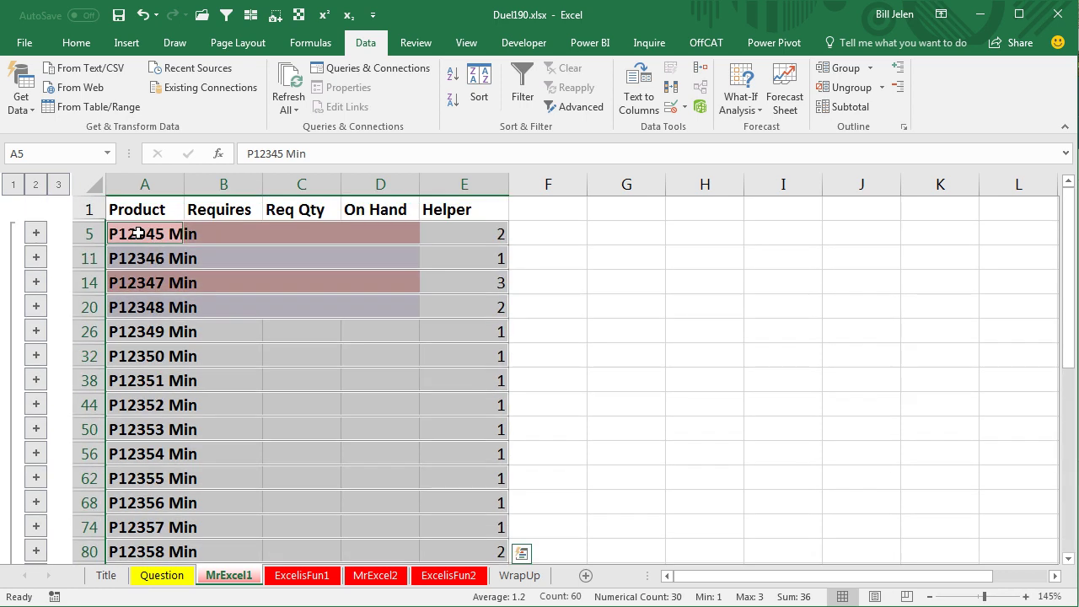
pyautogui.hotkey('ctrl', 'c')
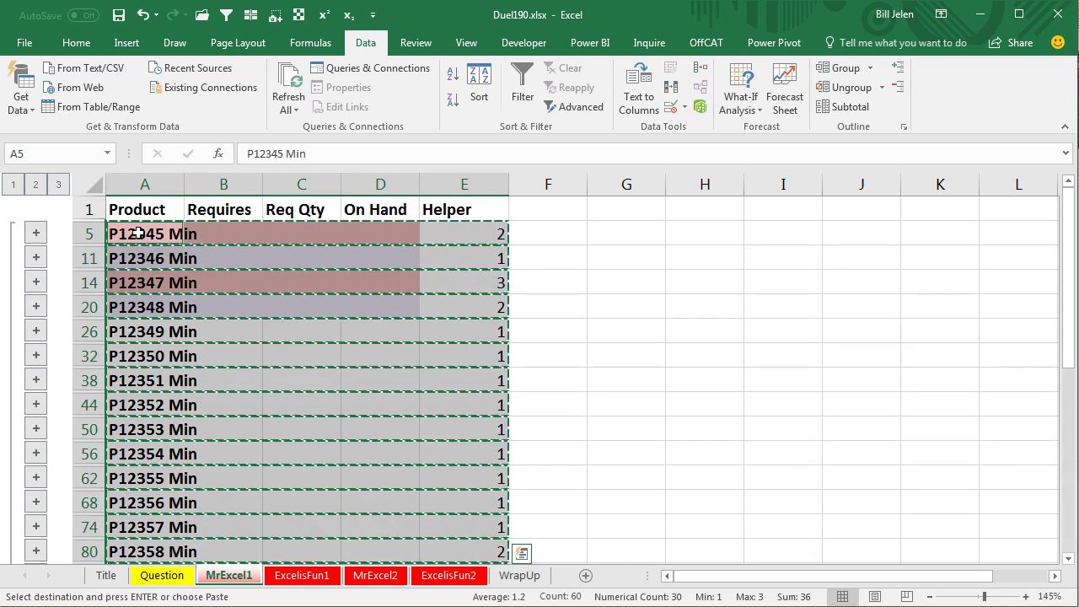
# Paste the copied subtotal rows starting at cell G189.
pyautogui.hotkey('ctrl', 'Down')
pyautogui.press('Up')
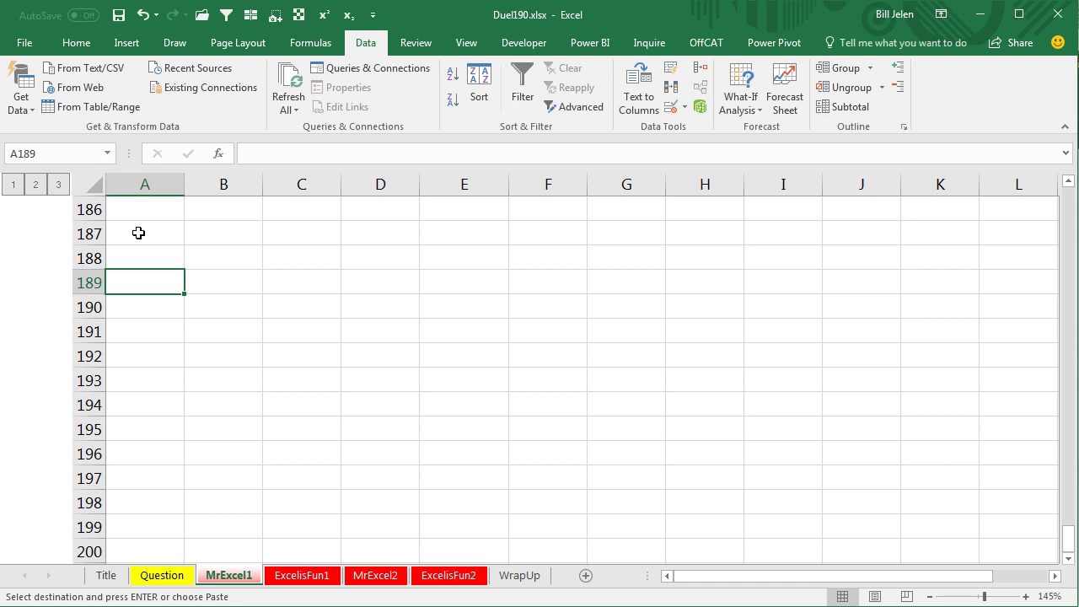
pyautogui.press('Right')
# Delete the empty columns H to J beside the pasted product labels.
pyautogui.press('Right')
pyautogui.press('Right')
pyautogui.press('Right')
pyautogui.press('Right')
pyautogui.press('Right')
pyautogui.press('Right')
pyautogui.press('Right')
pyautogui.press('Left')
pyautogui.press('Left')
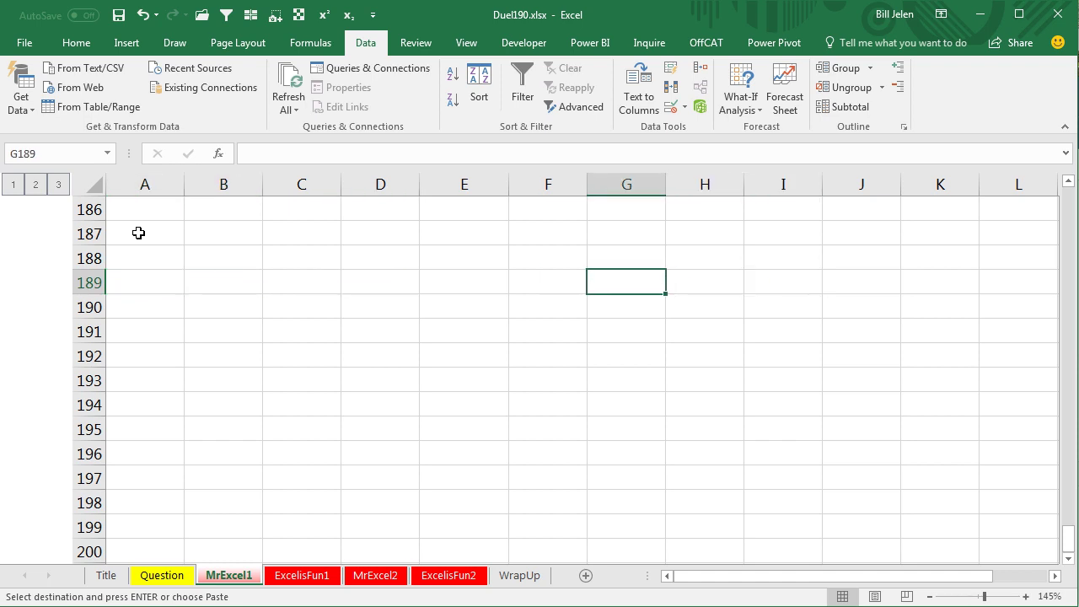
pyautogui.hotkey('ctrl', 'v')
pyautogui.press('Right')
pyautogui.hotkey('shift', 'Right')
pyautogui.hotkey('shift', 'Right')
pyautogui.hotkey('shift', 'Right')
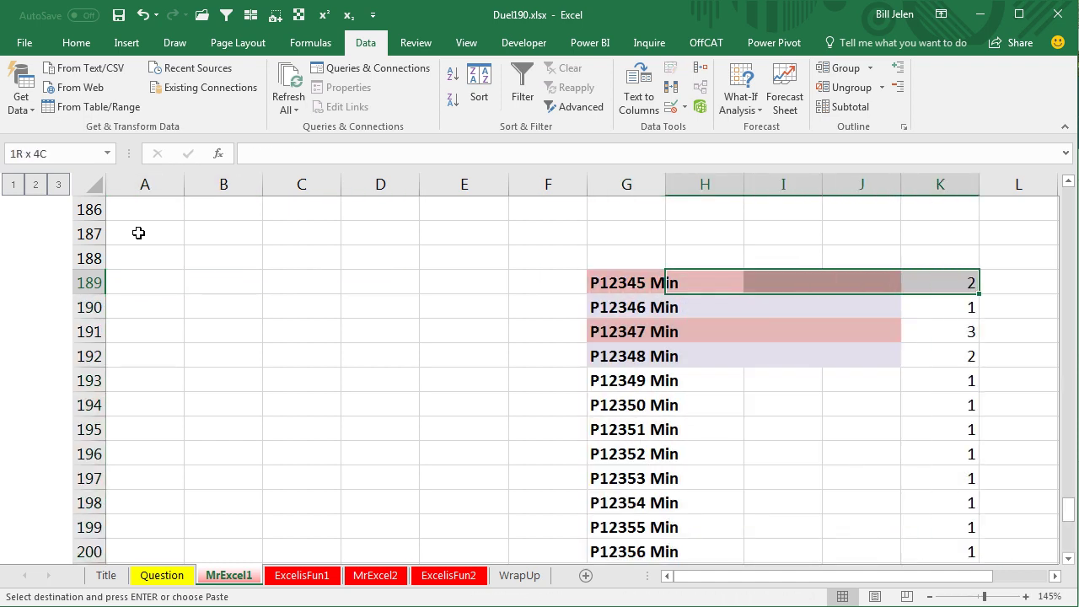
pyautogui.hotkey('shift', 'Left')
pyautogui.hotkey('alt', 'e')
pyautogui.press('d')
pyautogui.press('c')
pyautogui.press('Return')
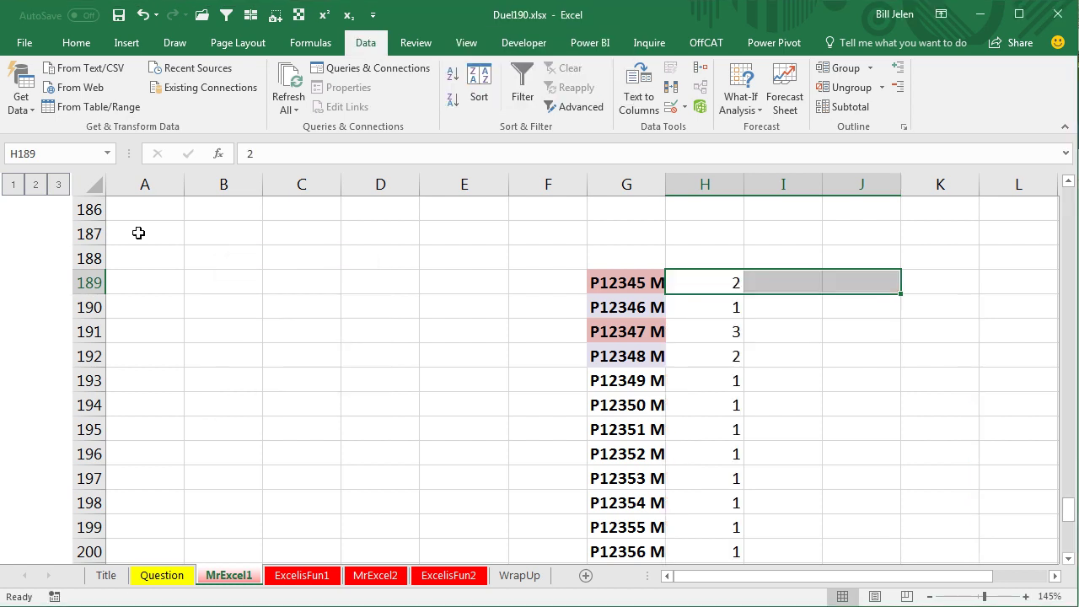
# Select the product labels G189:G217, excluding Grand Min, for replacing the word Min.
pyautogui.press('Left')
pyautogui.hotkey('ctrl', 'shift', 'Down')
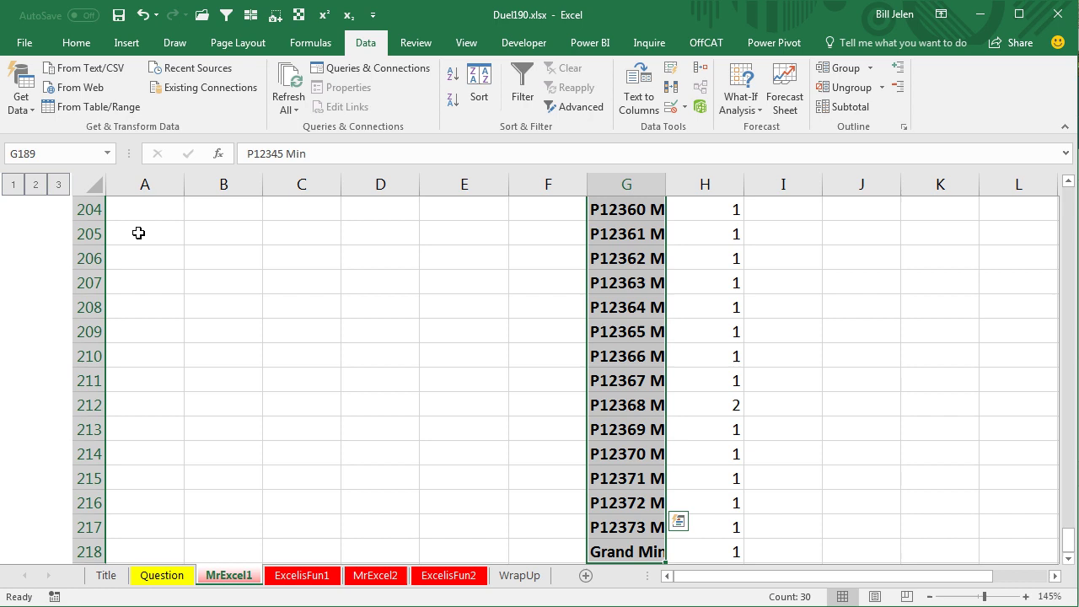
pyautogui.hotkey('shift', 'Up')
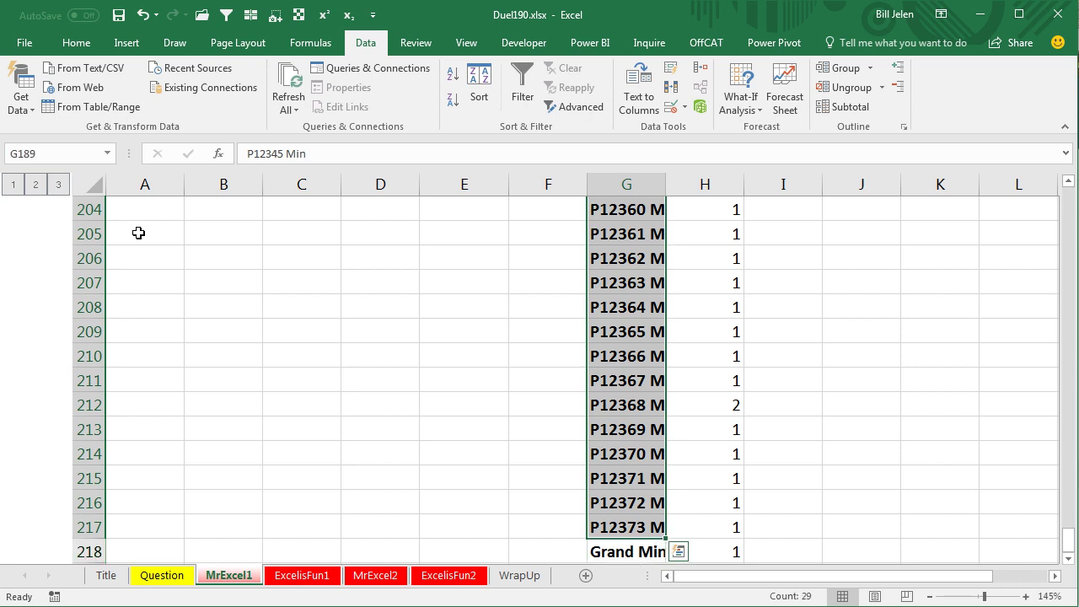
pyautogui.hotkey('ctrl', 'h')
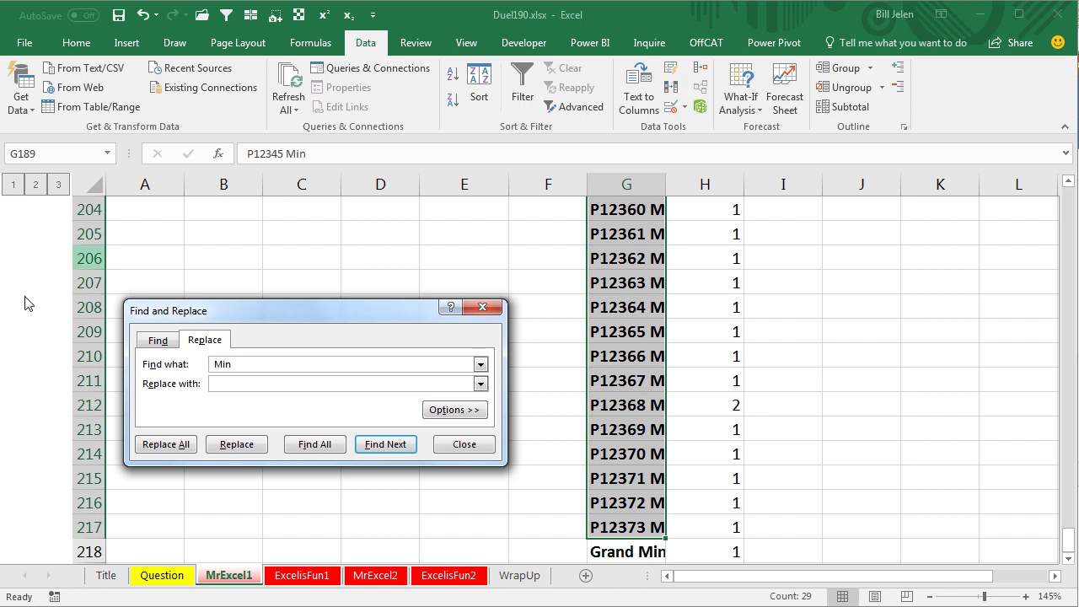
# Replace all 29 occurrences of 'Min' in the selected product labels with nothing.
pyautogui.click(171, 446)
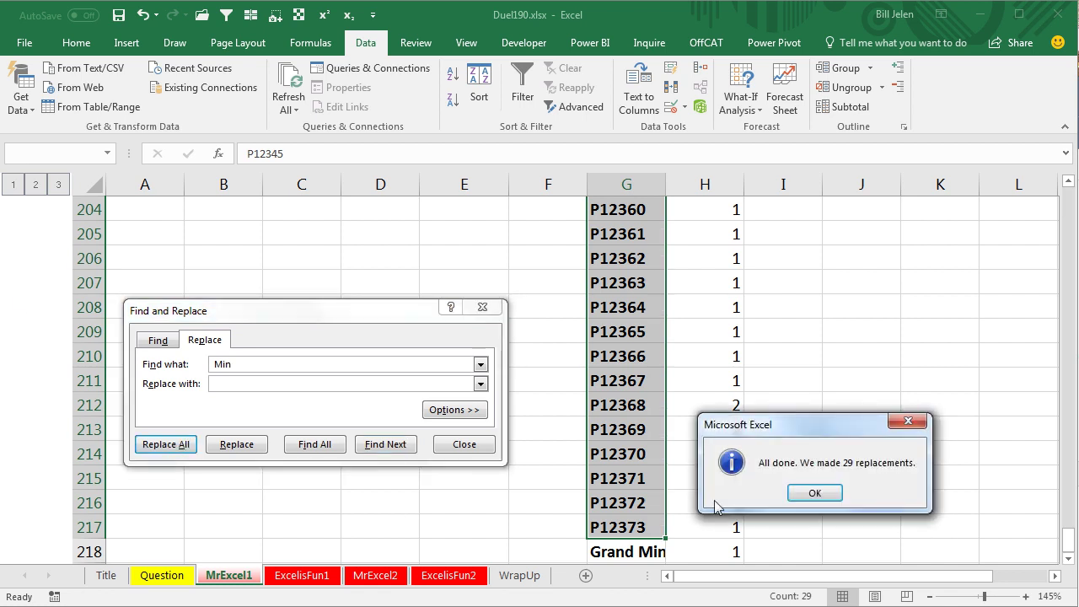
pyautogui.click(811, 497)
pyautogui.click(466, 446)
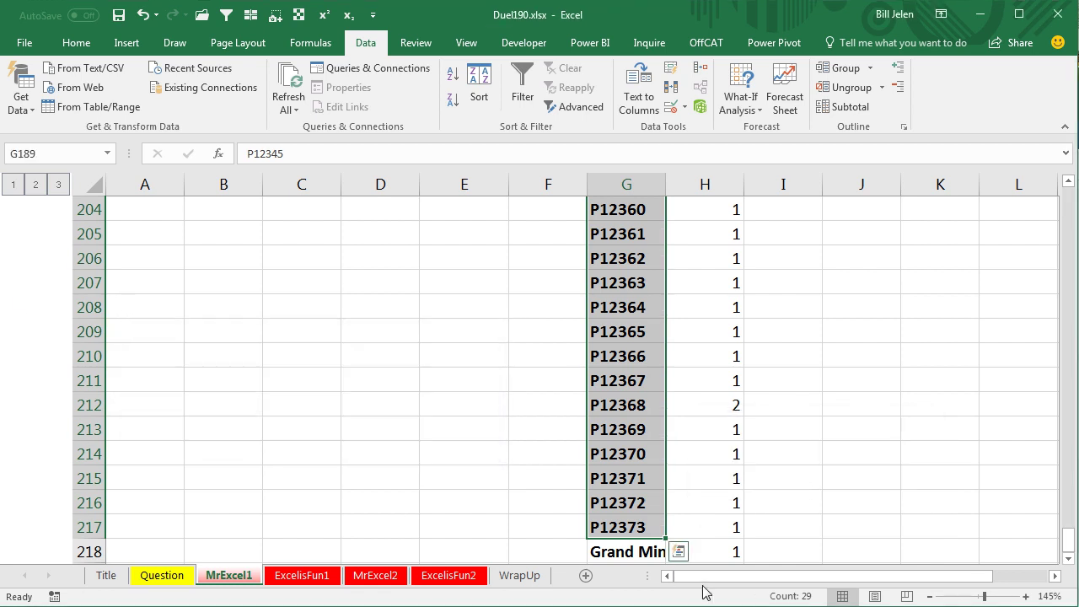
# Clear the leftover Grand Min row G218:H218 and return to G189.
pyautogui.click(628, 552)
pyautogui.hotkey('shift', 'Right')
pyautogui.press('Delete')
pyautogui.press('Up')
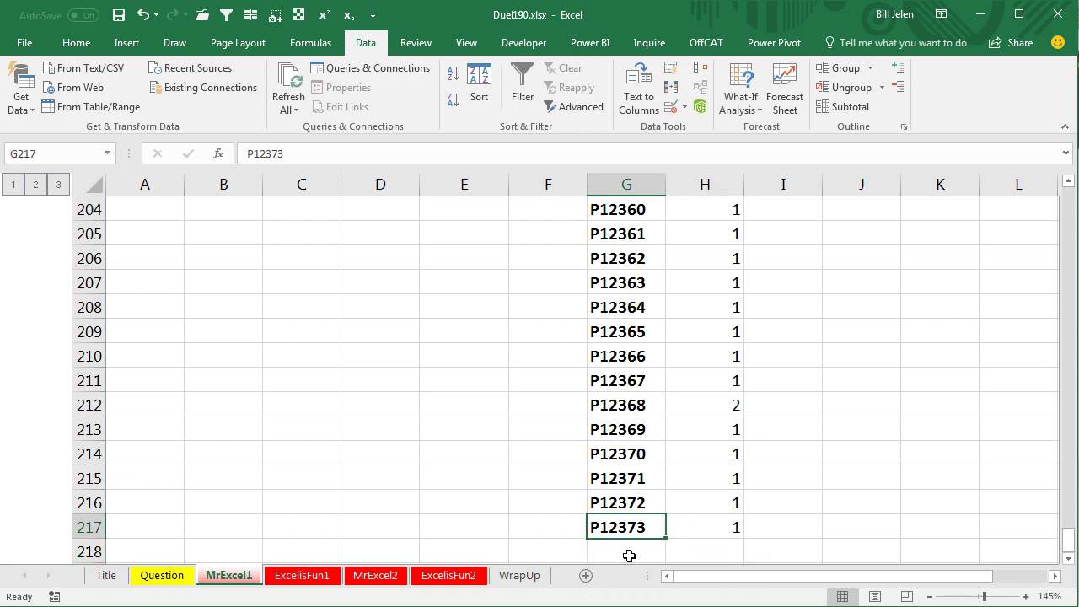
pyautogui.hotkey('ctrl', 'Up')
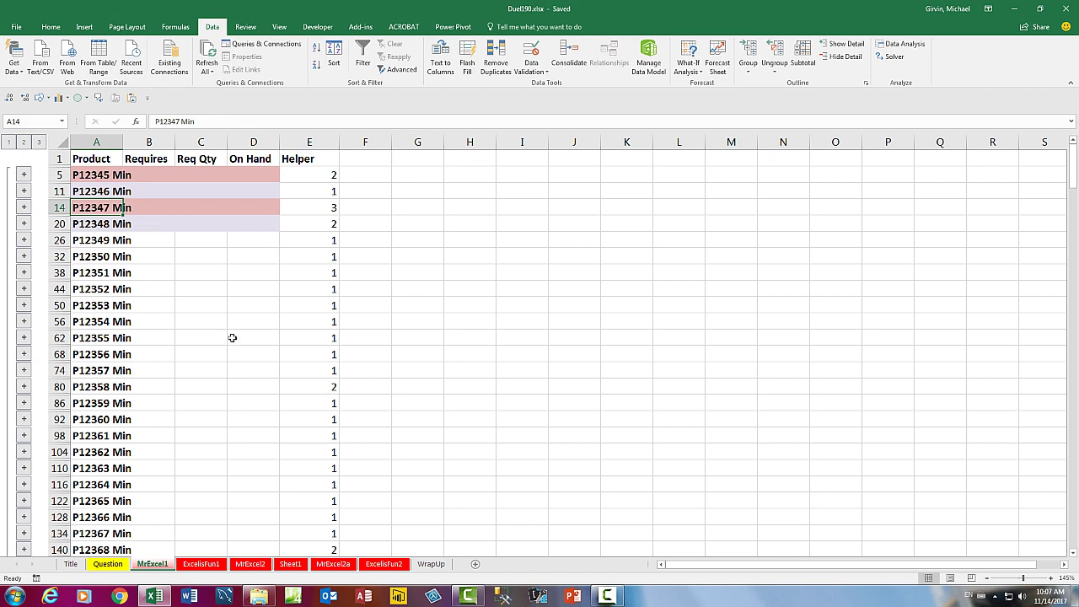
# On ExcelisFun1, enter =INT(D2/C2) in E2 and fill it down the How Many column.
pyautogui.click(201, 564)
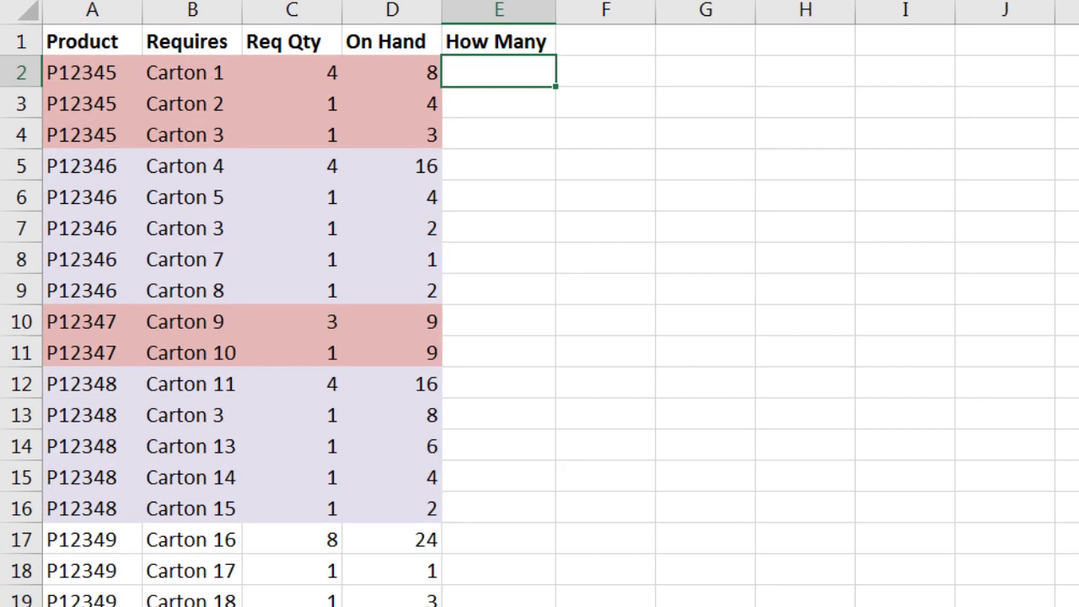
pyautogui.write('=int')
pyautogui.press('Tab')
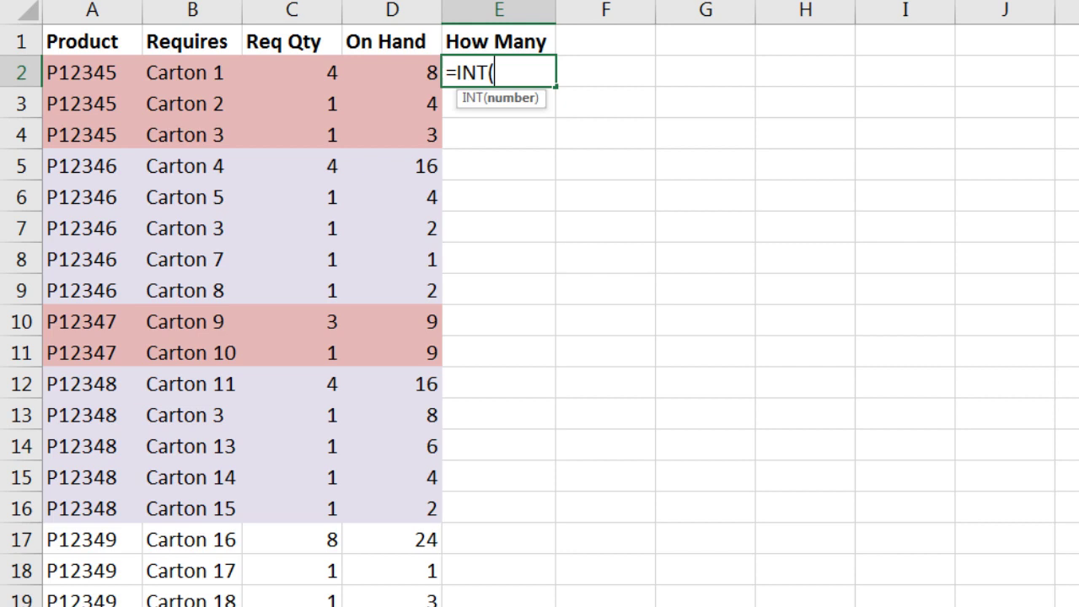
pyautogui.press('Left')
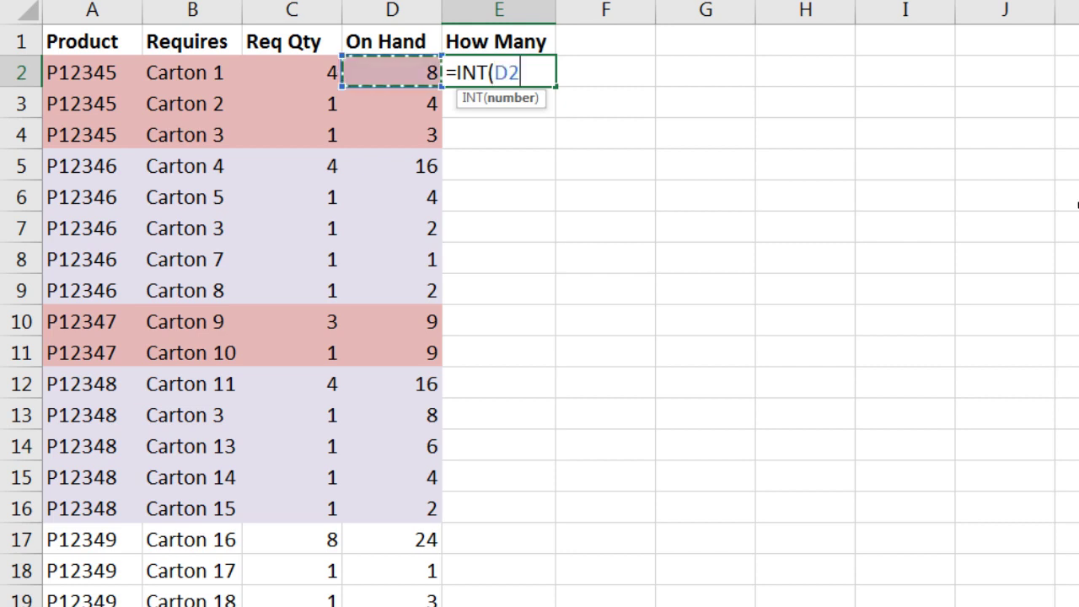
pyautogui.write('/')
pyautogui.press('Left')
pyautogui.press('Left')
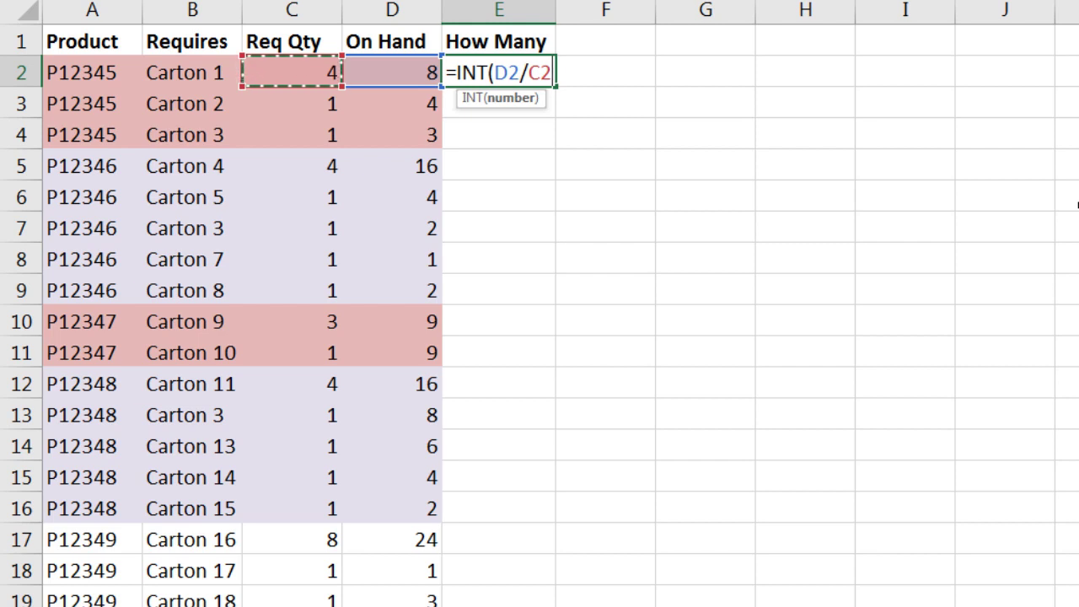
pyautogui.write(')')
pyautogui.hotkey('ctrl', 'Return')
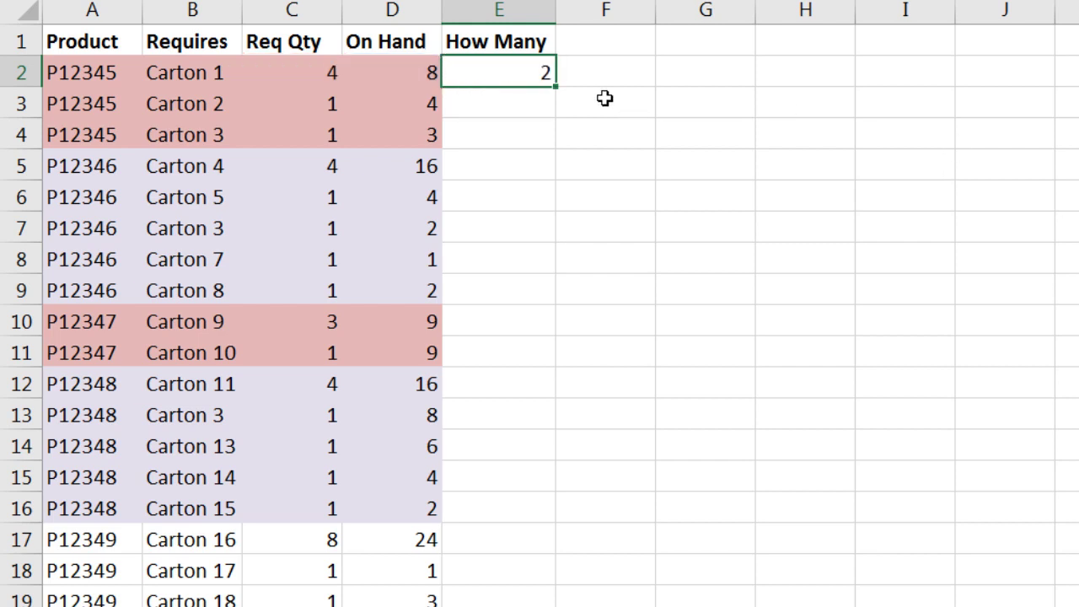
pyautogui.doubleClick(555, 86)
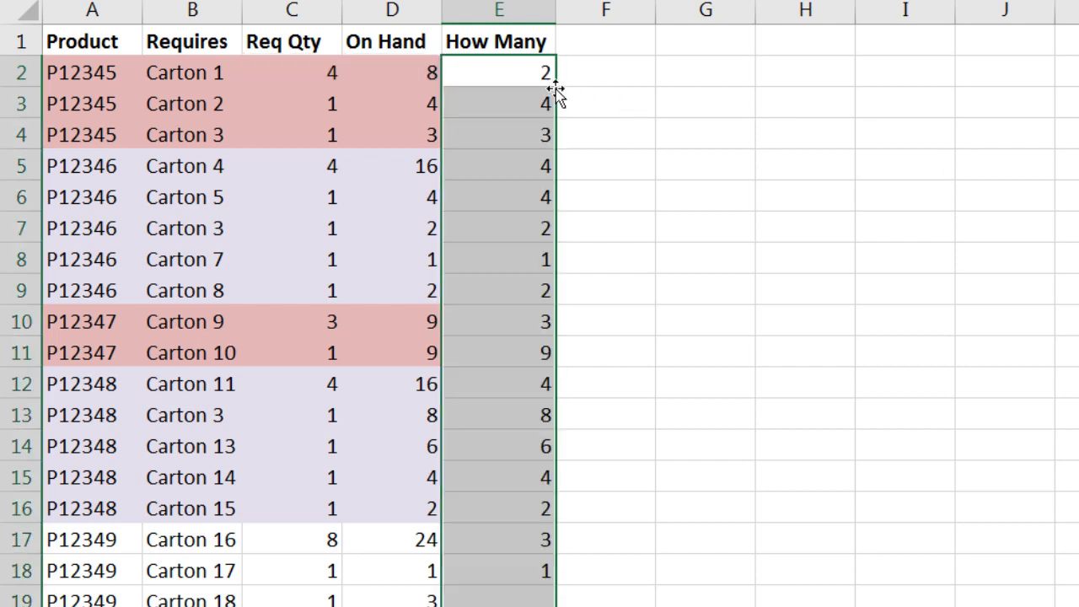
pyautogui.moveTo(522, 75); pyautogui.dragTo(517, 141)
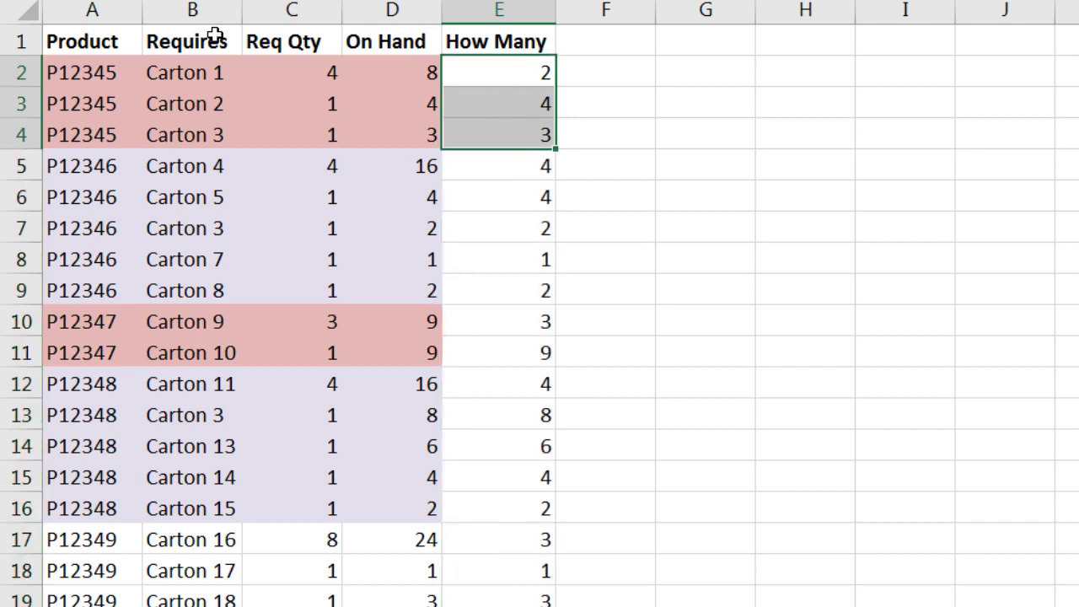
# Copy the Product column from column A into column G.
pyautogui.click(99, 42)
pyautogui.hotkey('ctrl', 'shift', 'Down')
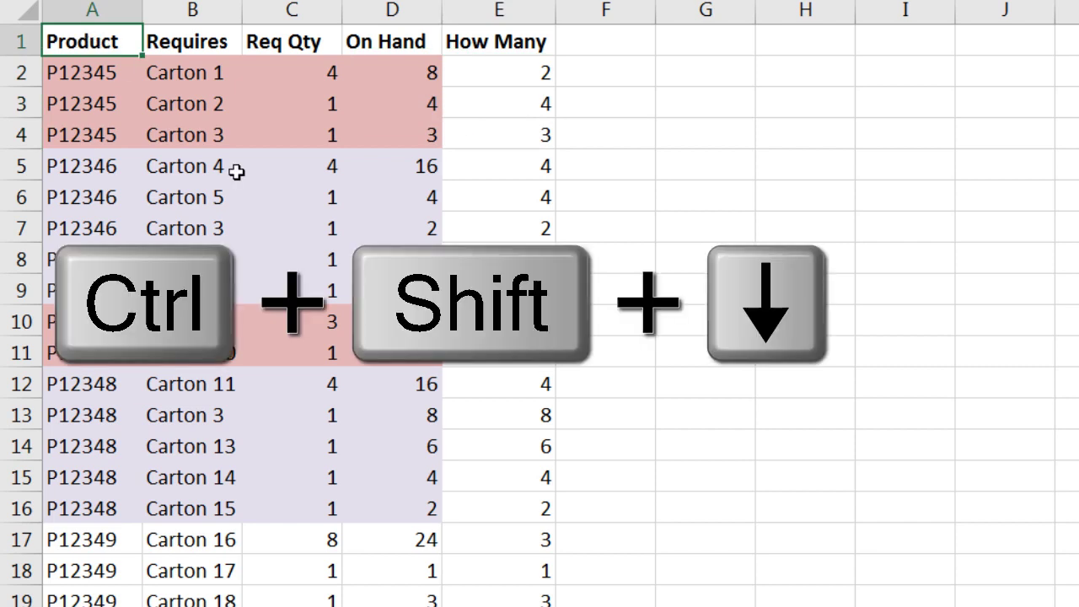
pyautogui.hotkey('ctrl', 'c')
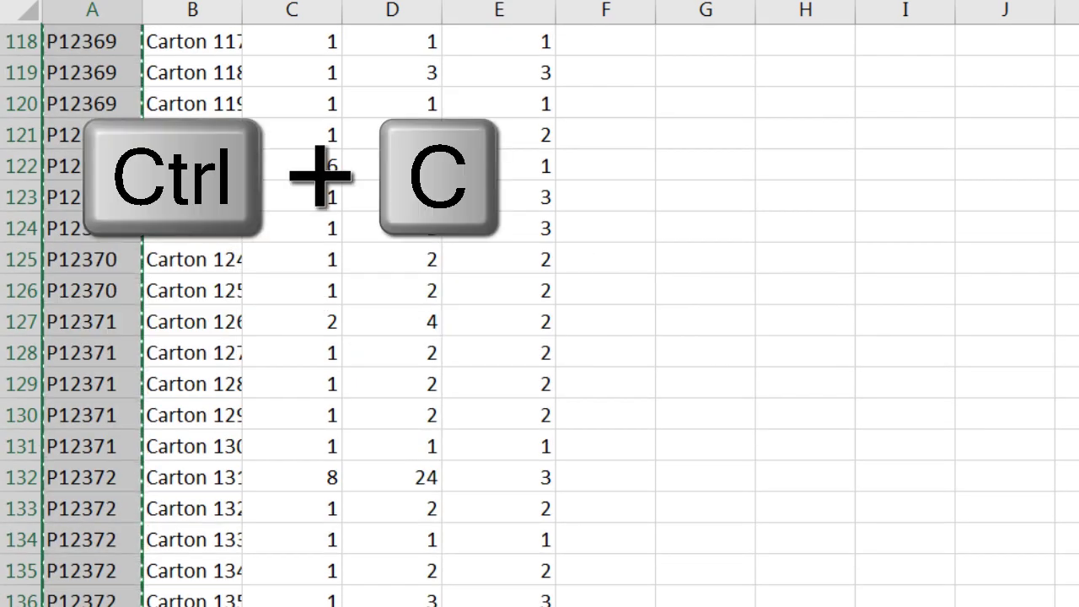
pyautogui.press('Right')
pyautogui.press('Right')
pyautogui.press('Right')
pyautogui.press('Right')
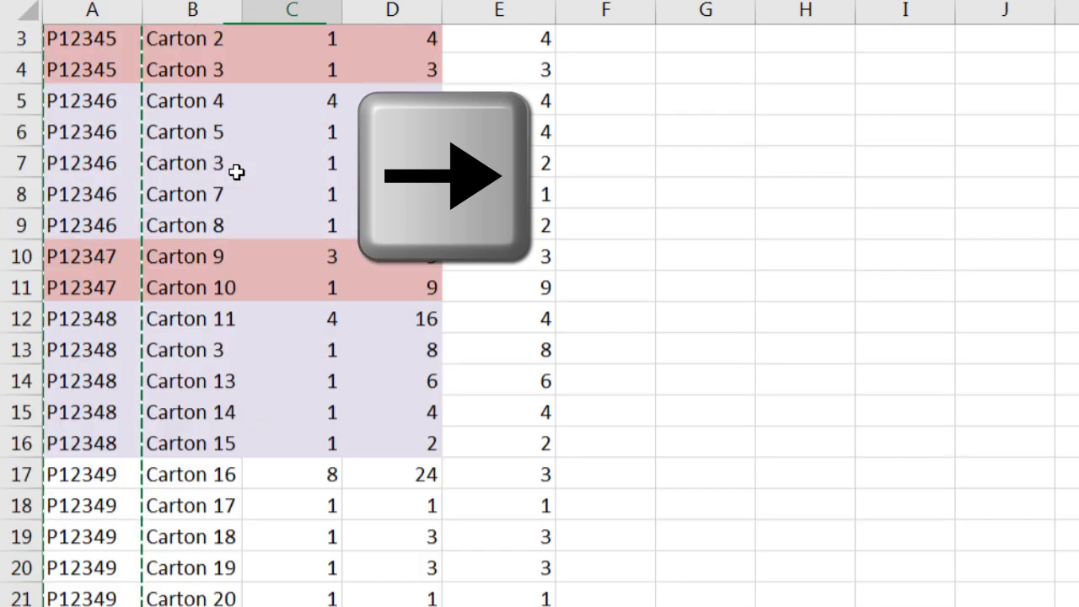
pyautogui.press('Right')
pyautogui.press('Right')
pyautogui.hotkey('ctrl', 'v')
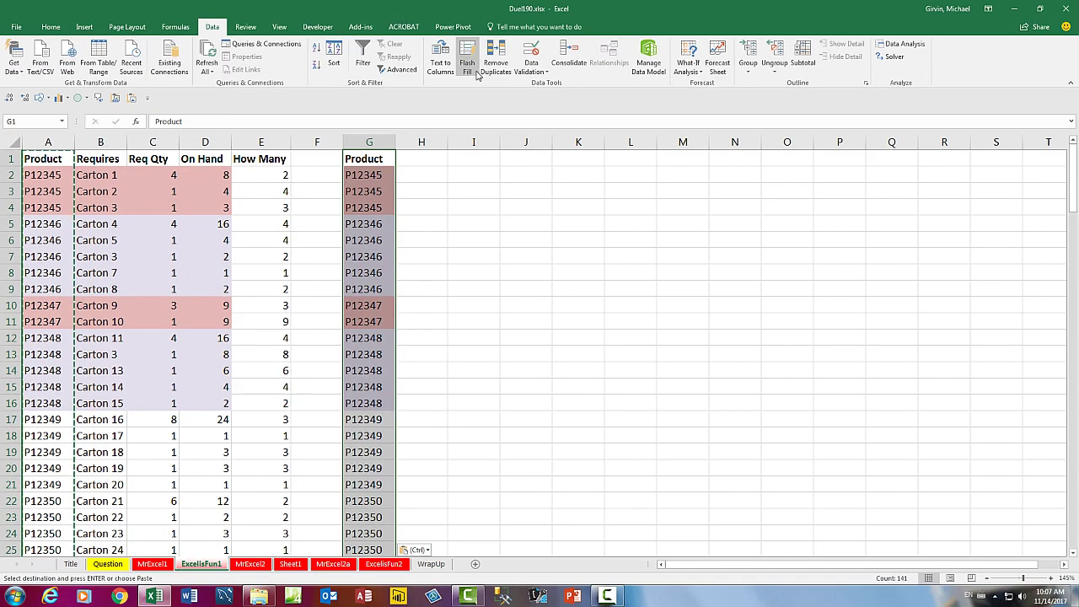
# Remove duplicates from column G, leaving 29 unique product codes after 111 removals.
pyautogui.click(495, 67)
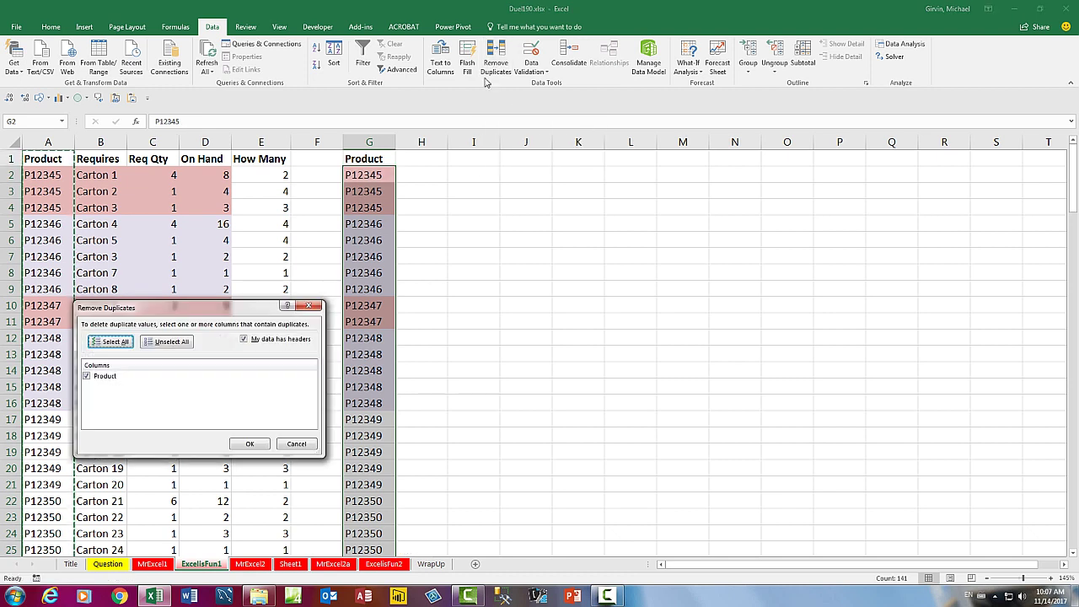
pyautogui.moveTo(244, 311); pyautogui.dragTo(616, 172)
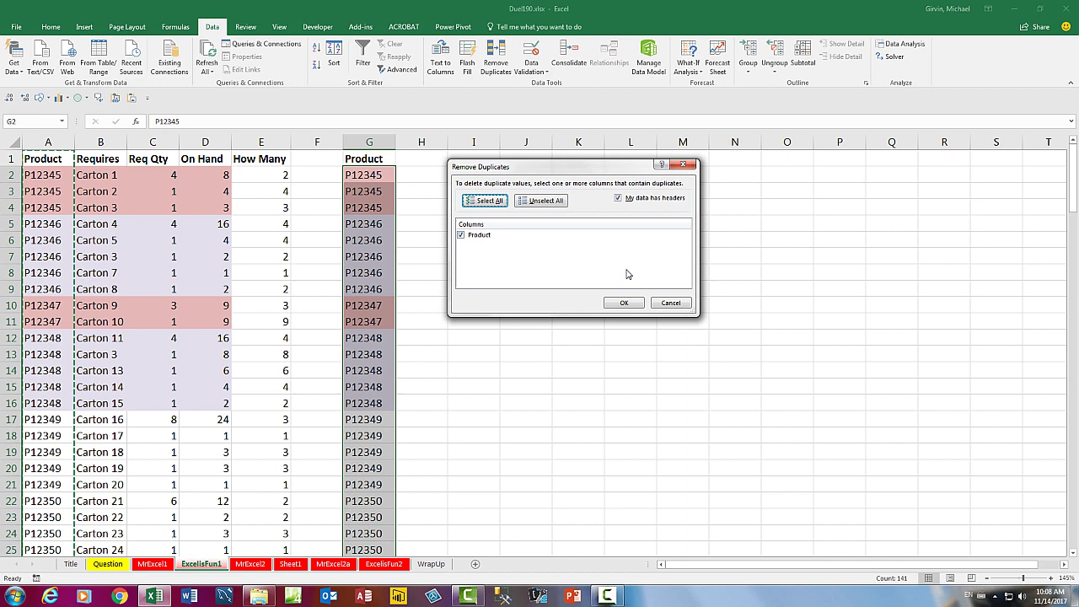
pyautogui.click(624, 303)
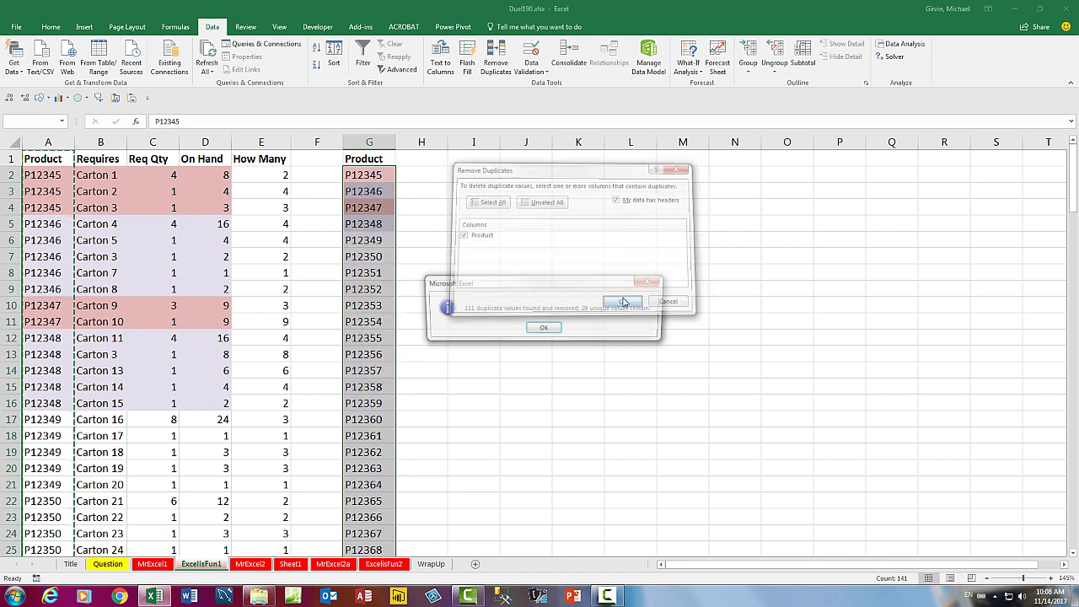
pyautogui.click(543, 329)
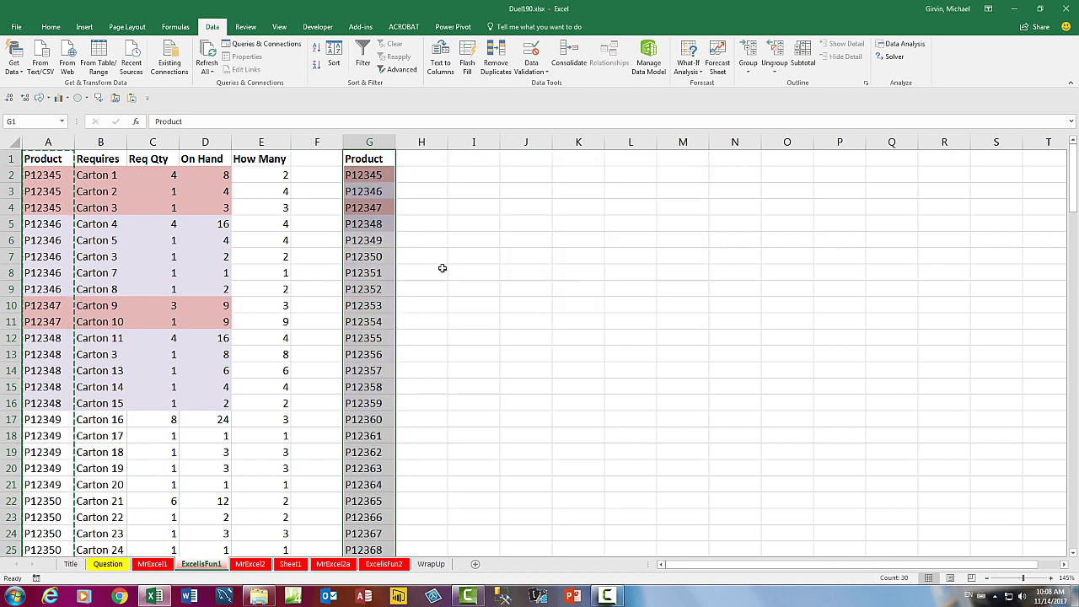
pyautogui.scroll(-6, 502, 253)
pyautogui.scroll(6, 499, 279)
# Type the heading 'How Many' in H1.
pyautogui.click(421, 158)
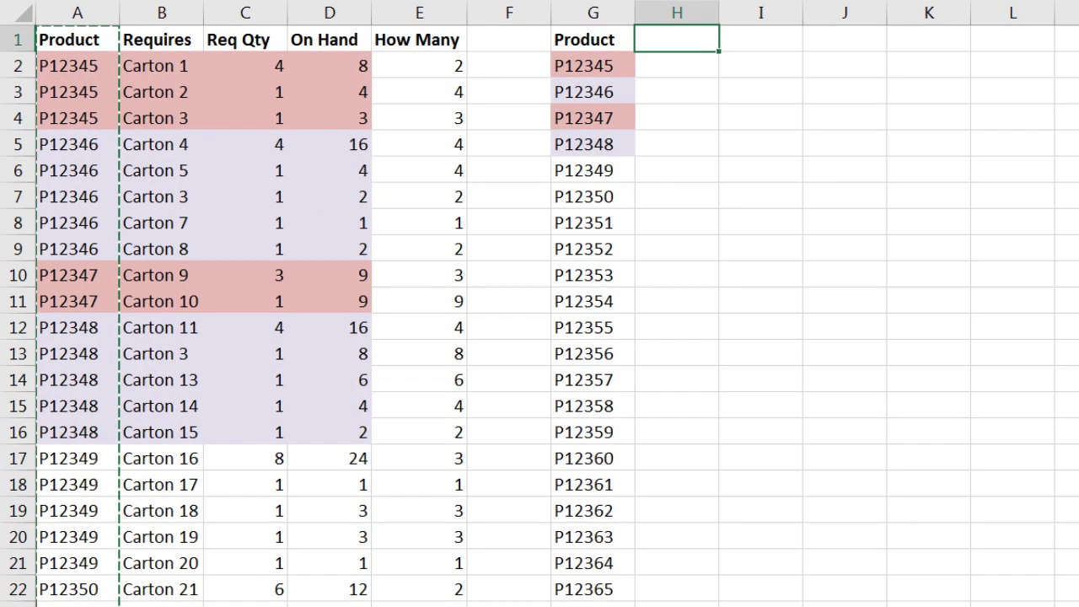
pyautogui.write('How Many')
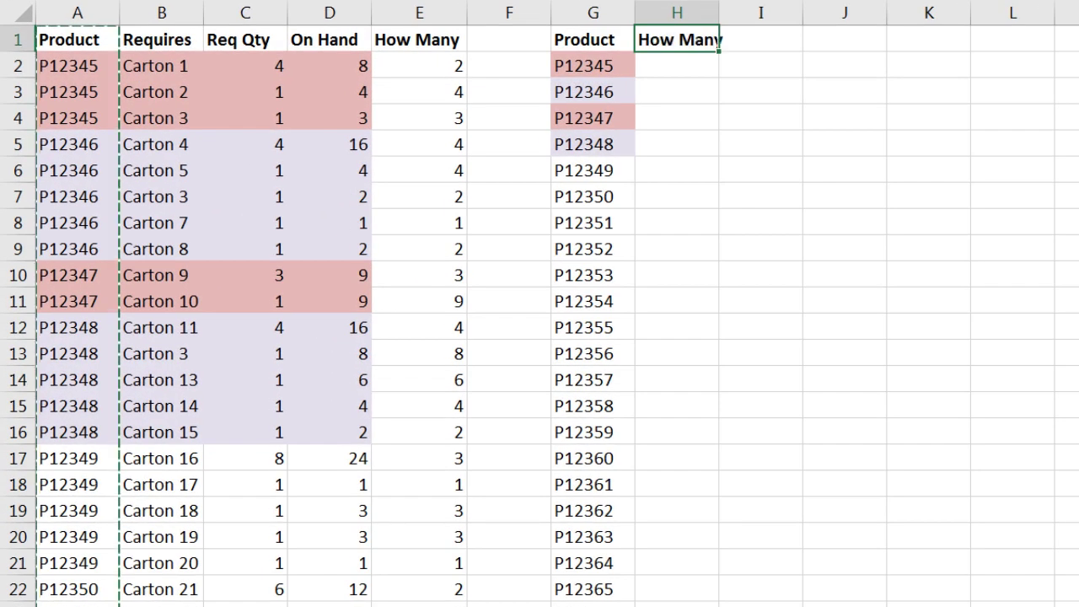
pyautogui.press('Return')
# Enter =MINIFS($E$2:$E$141,$A$2:$A$141,G2) in H2.
pyautogui.write('=')
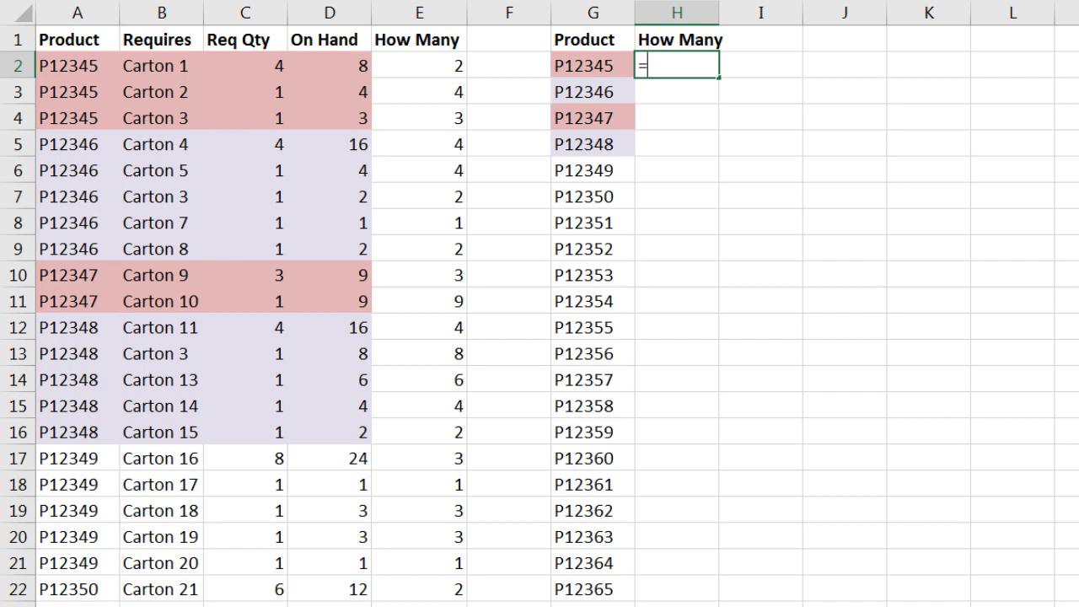
pyautogui.write('minif')
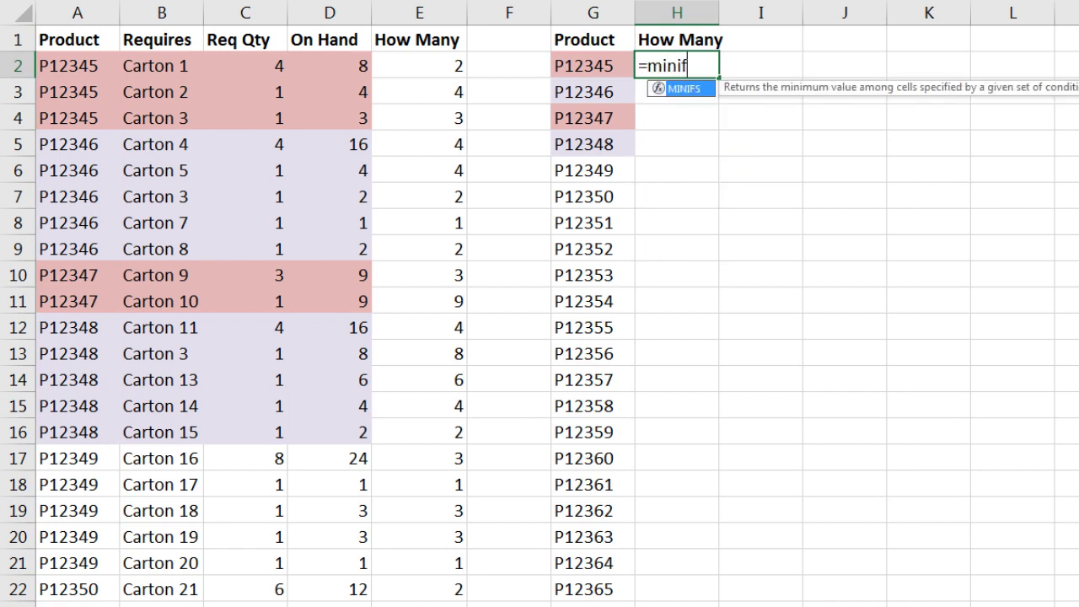
pyautogui.press('Tab')
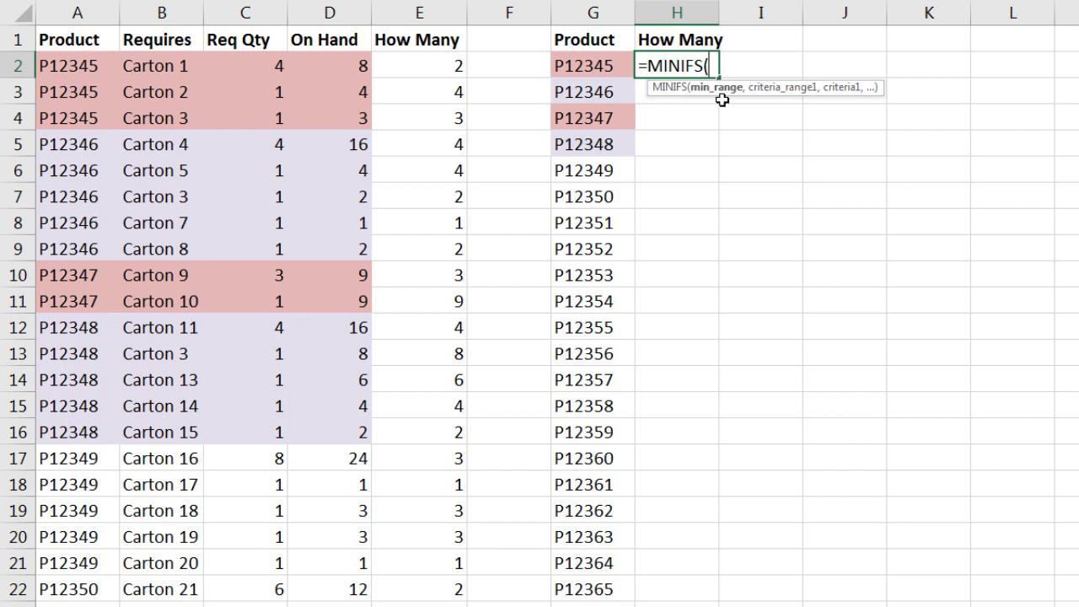
pyautogui.click(414, 66)
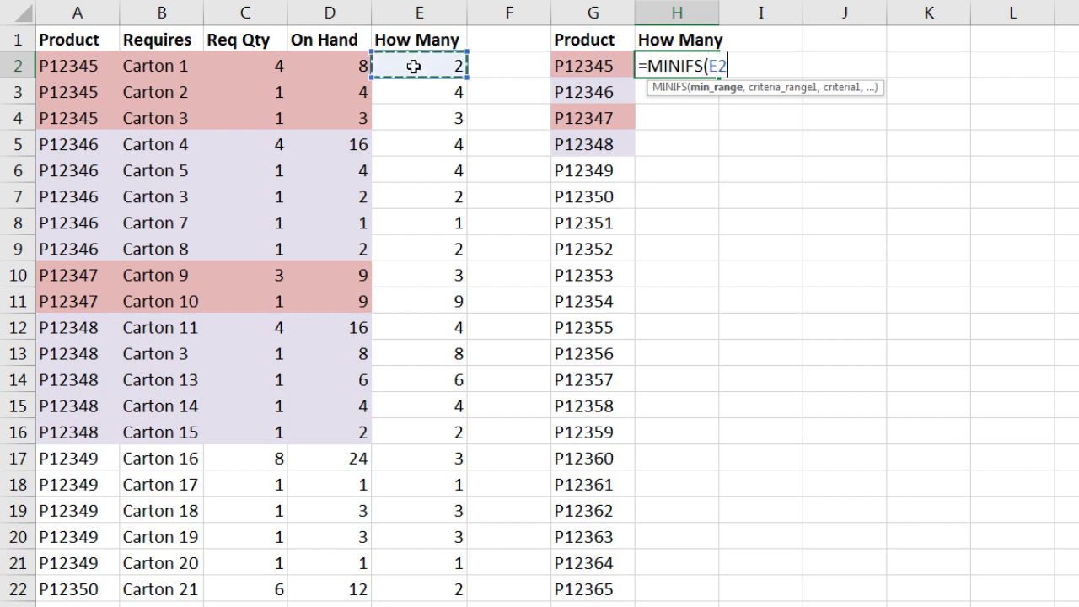
pyautogui.hotkey('ctrl', 'shift', 'Down')
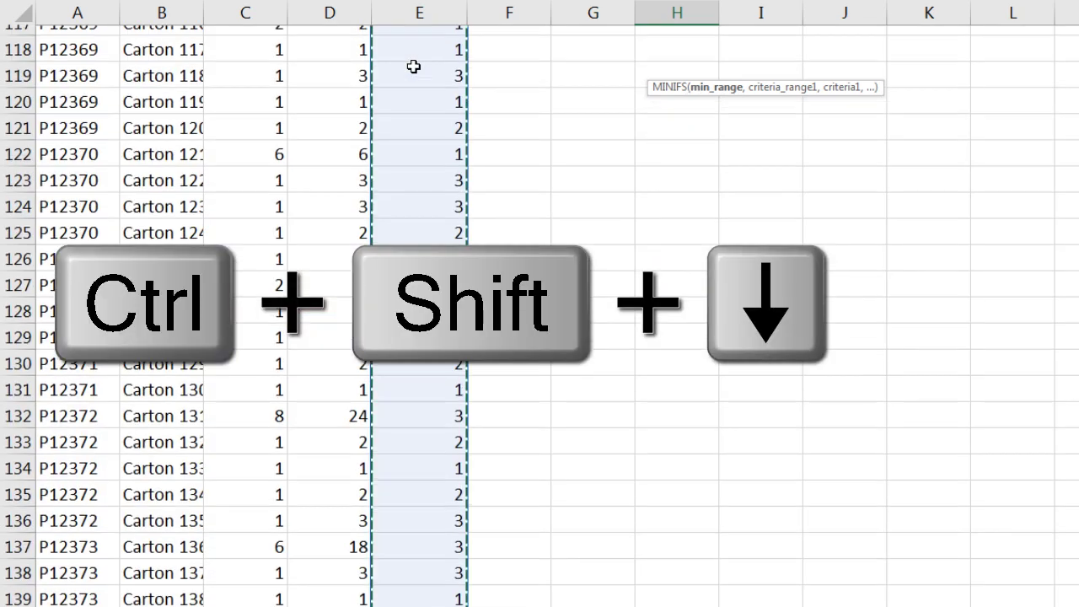
pyautogui.press('F4')
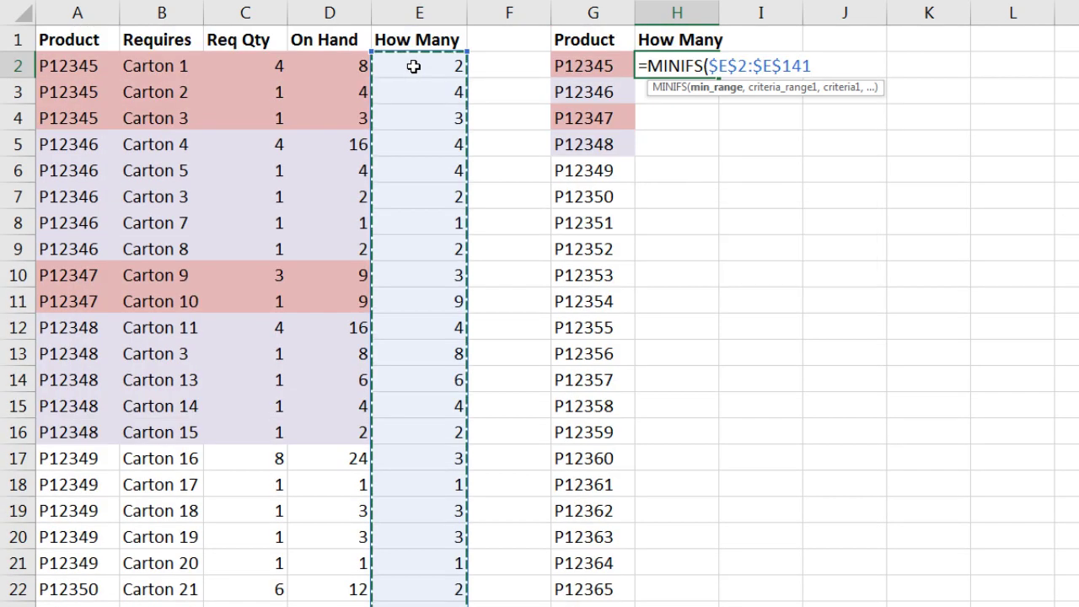
pyautogui.write(',')
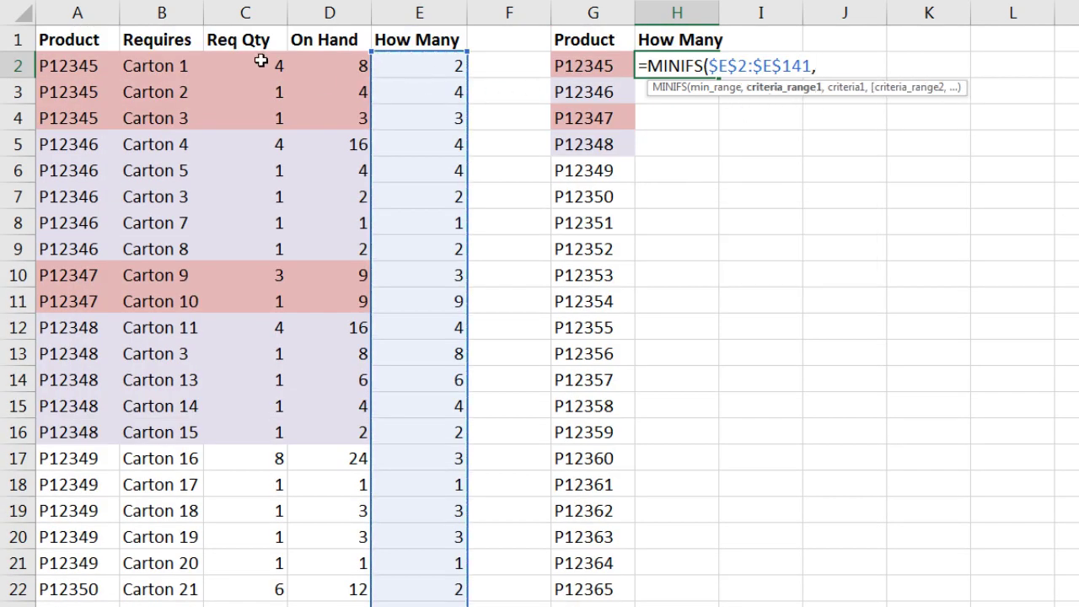
pyautogui.click(70, 65)
pyautogui.hotkey('ctrl', 'shift', 'Down')
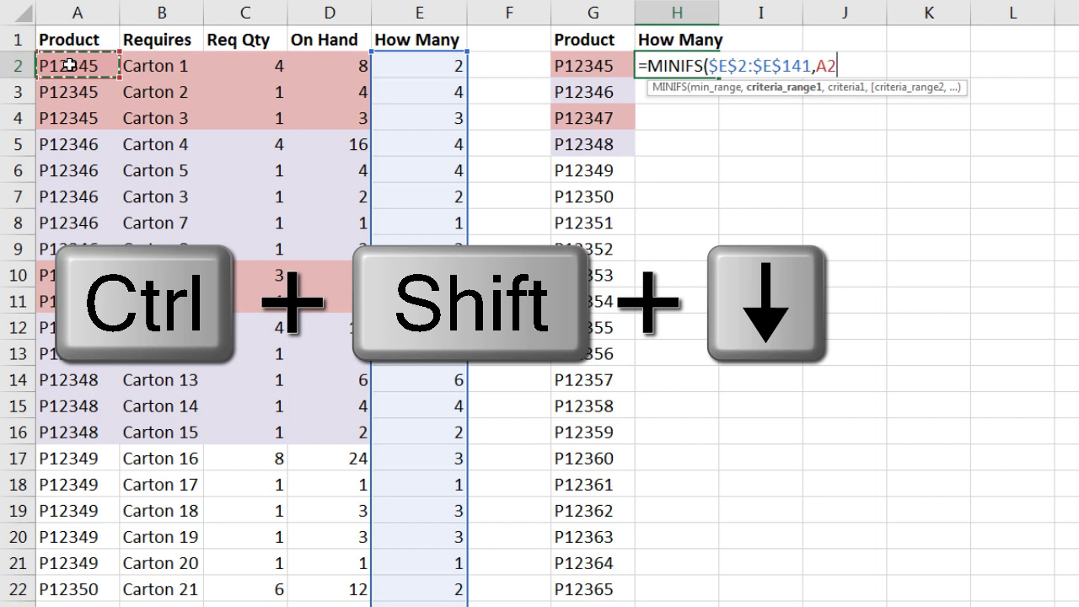
pyautogui.press('F4')
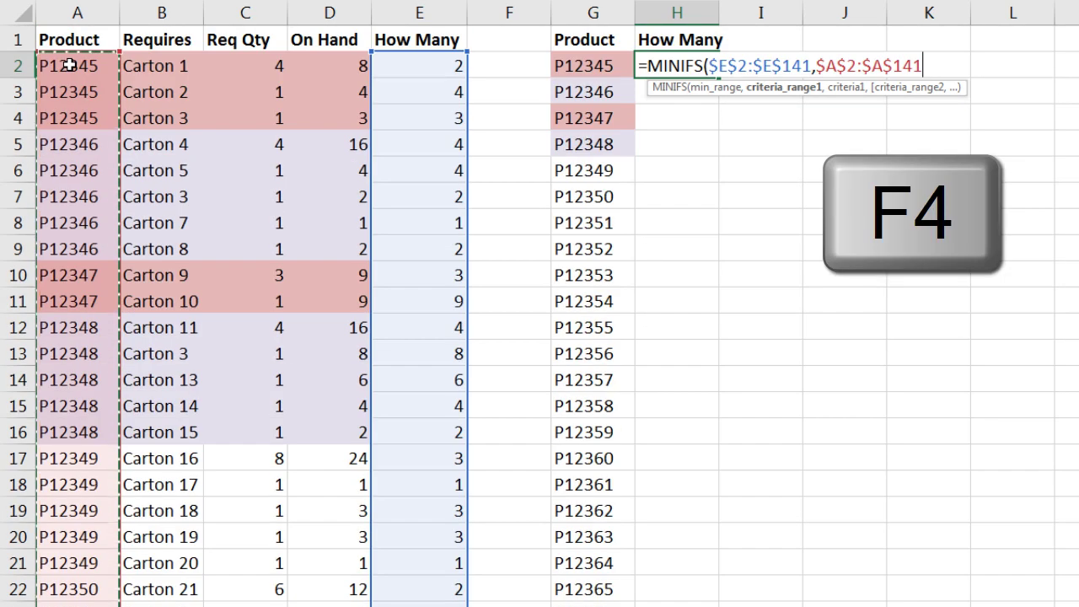
pyautogui.write(',')
pyautogui.press('Left')
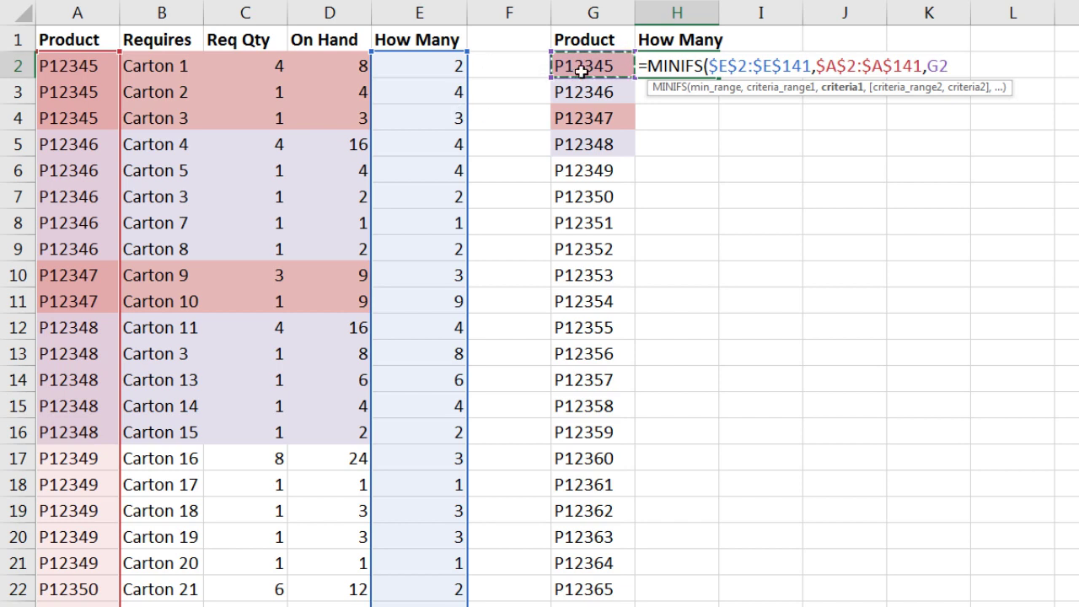
pyautogui.write(')')
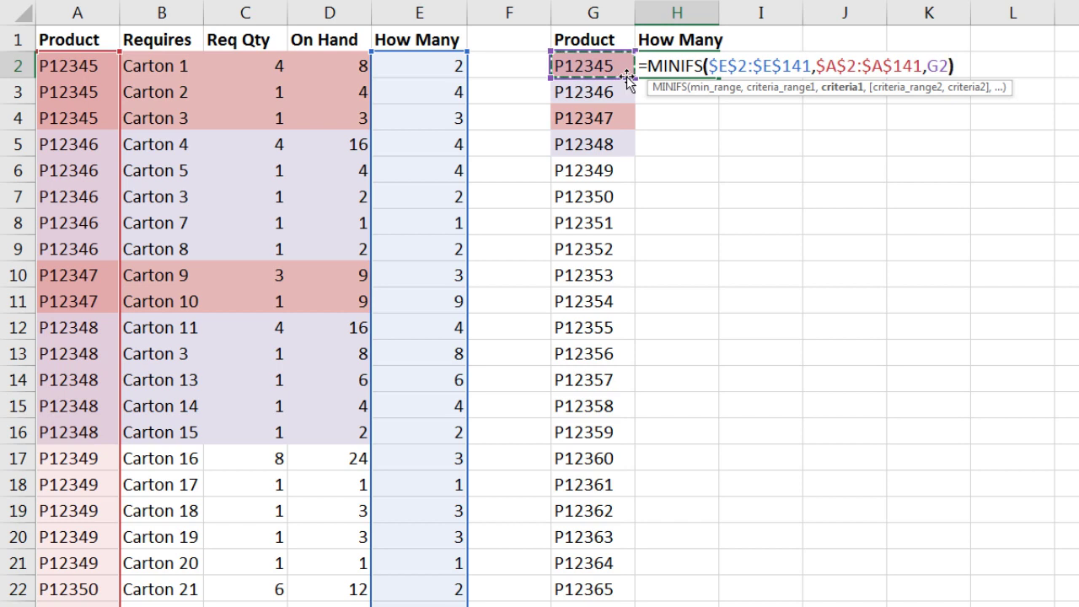
pyautogui.hotkey('ctrl', 'Return')
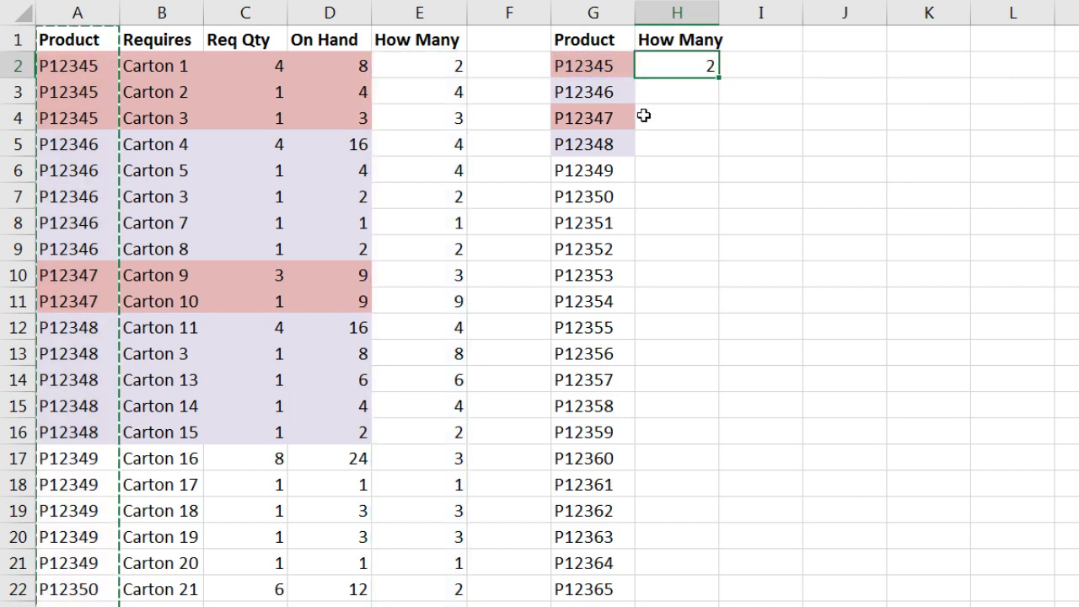
# Fill the MINIFS formula down for every product and check H2's range references.
pyautogui.doubleClick(718, 78)
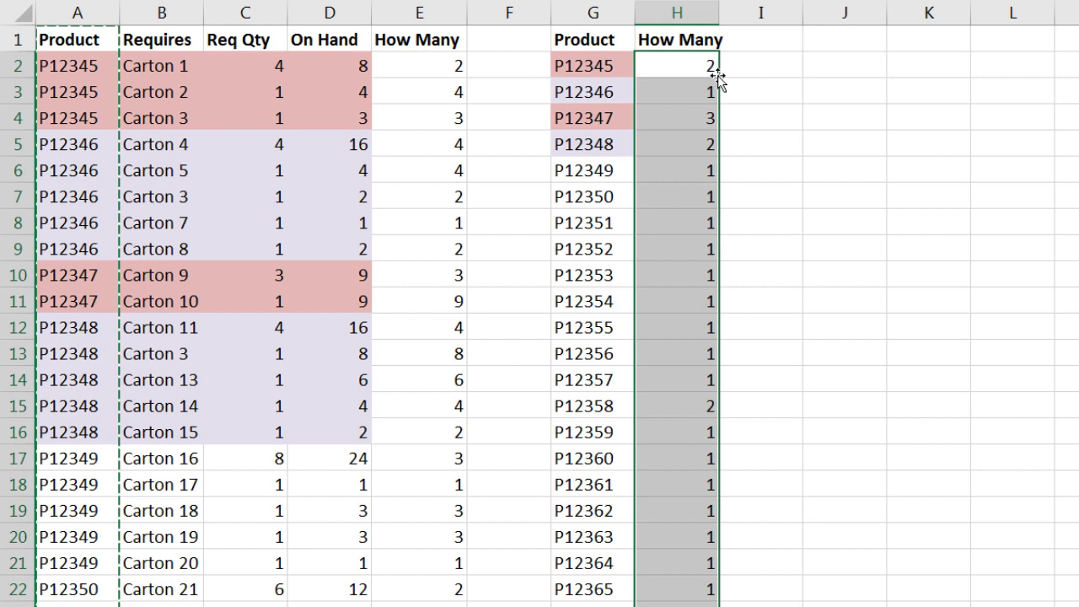
pyautogui.click(693, 57)
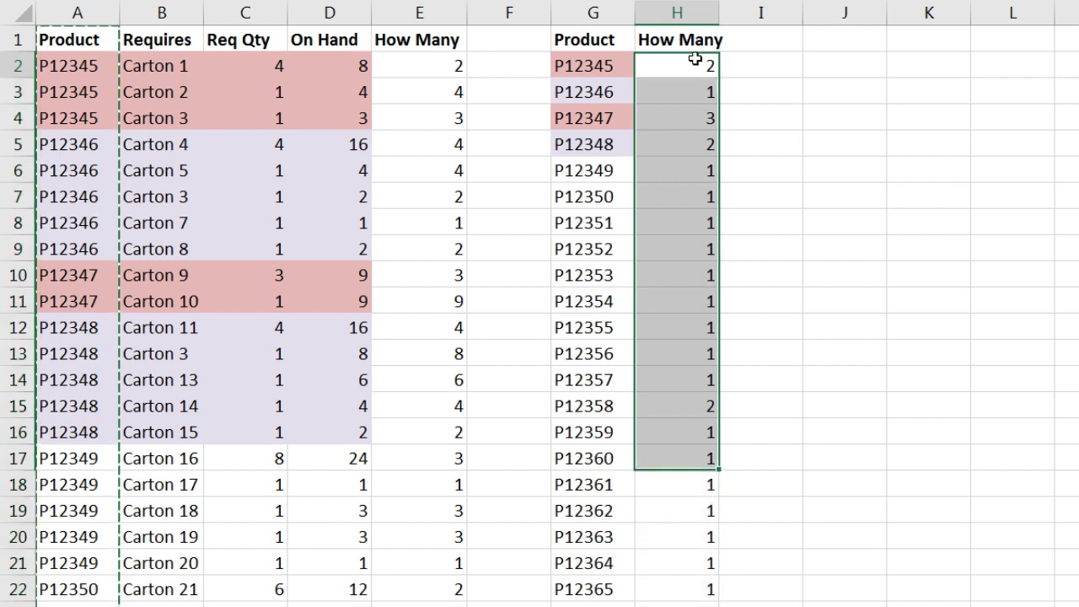
pyautogui.press('F2')
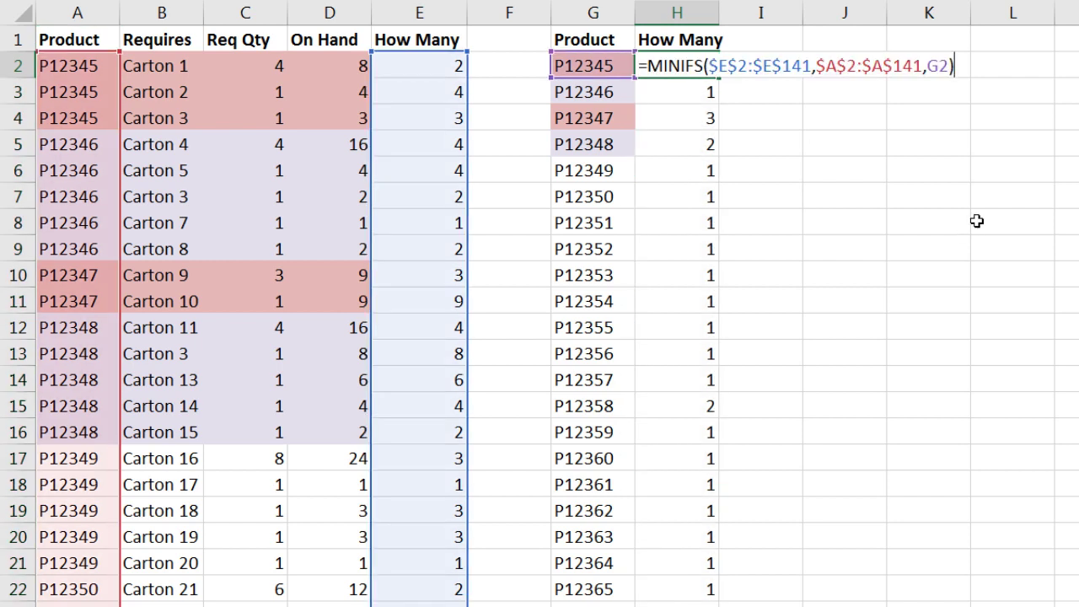
pyautogui.press('Escape')
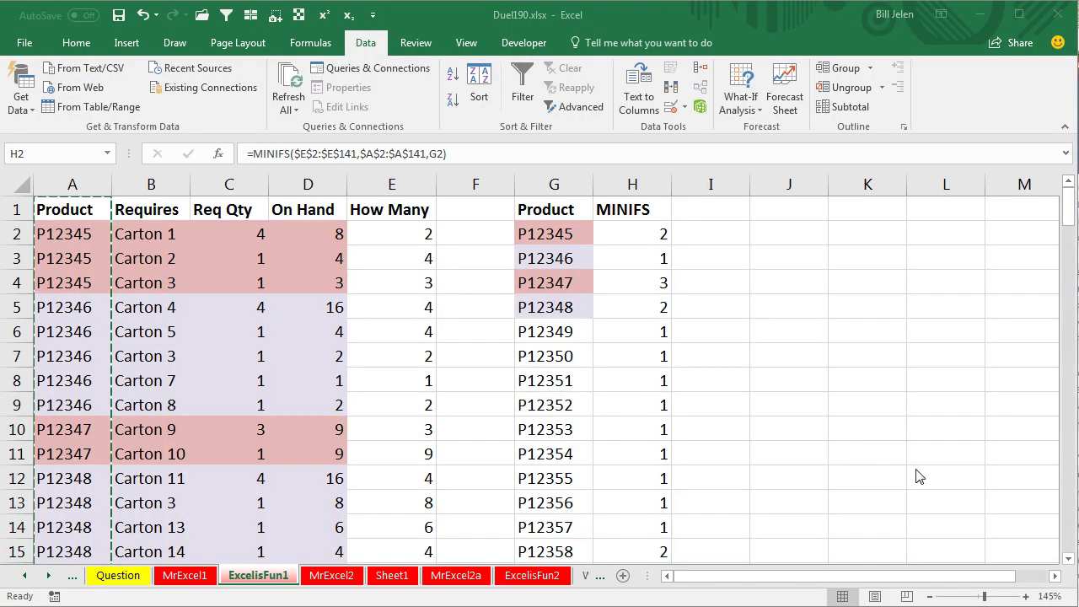
# Review H2's MINIFS formula beside the unique Product list in column G.
pyautogui.click(553, 180)
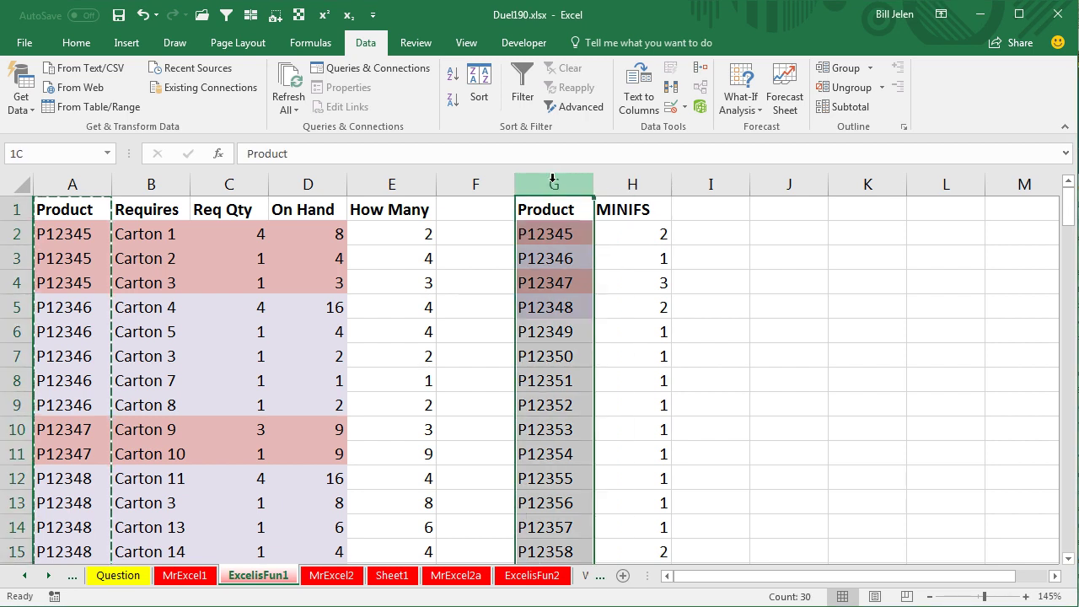
pyautogui.click(624, 226)
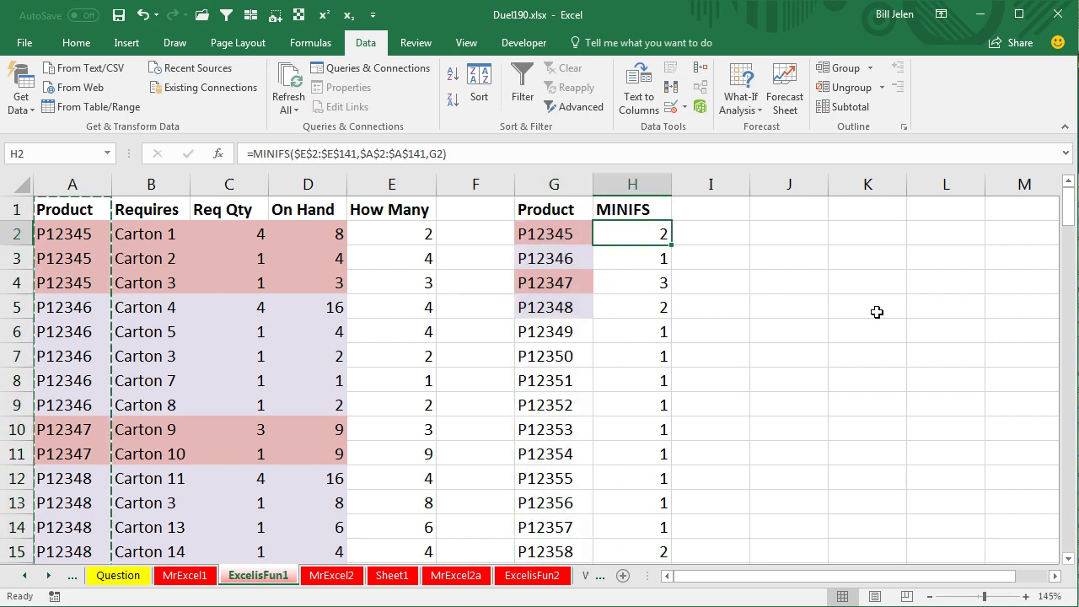
pyautogui.press('F2')
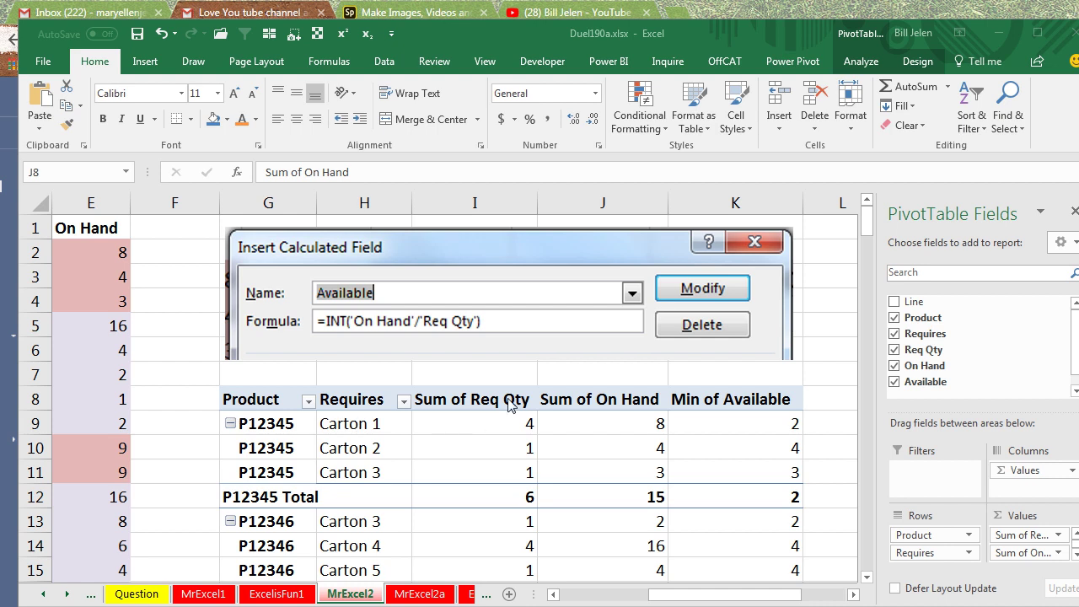
# Inspect the Available calculated field and the Min summary setting for Min of Available.
pyautogui.click(623, 403)
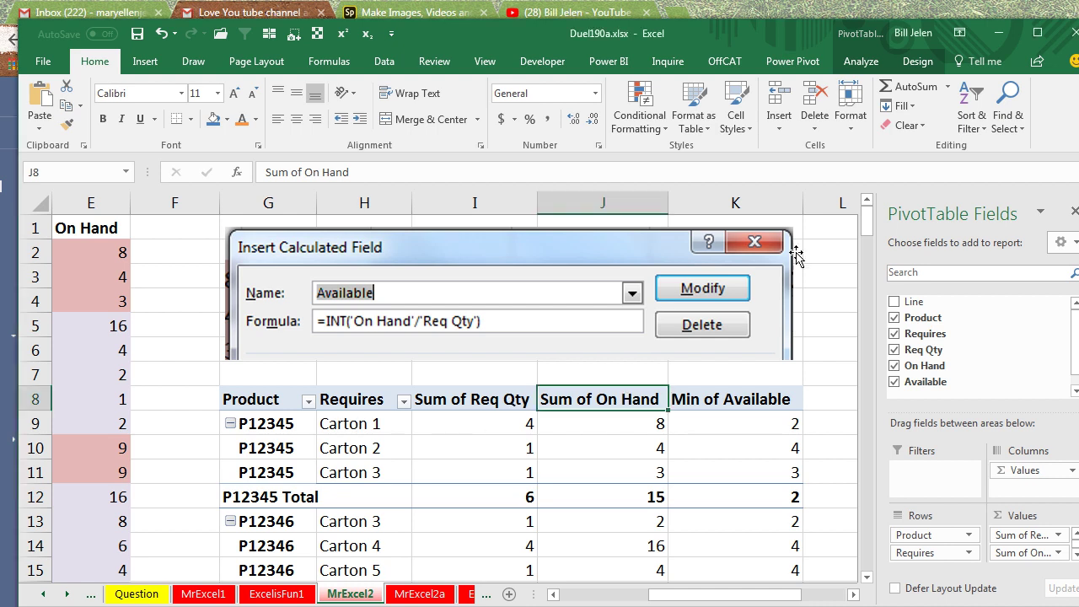
pyautogui.click(861, 62)
pyautogui.click(808, 87)
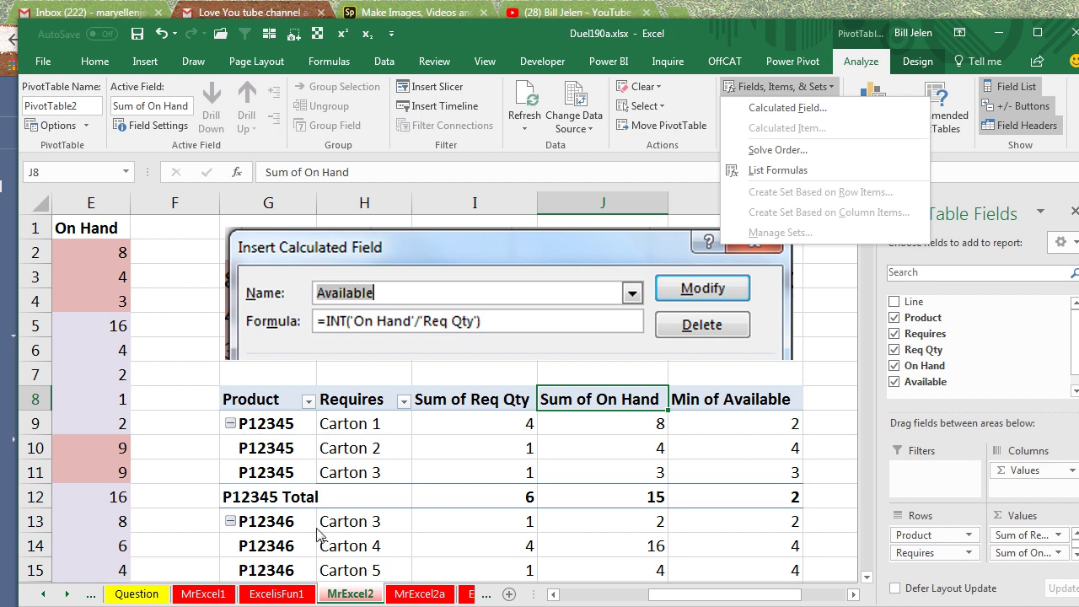
pyautogui.moveTo(711, 537)
pyautogui.moveTo(794, 430)
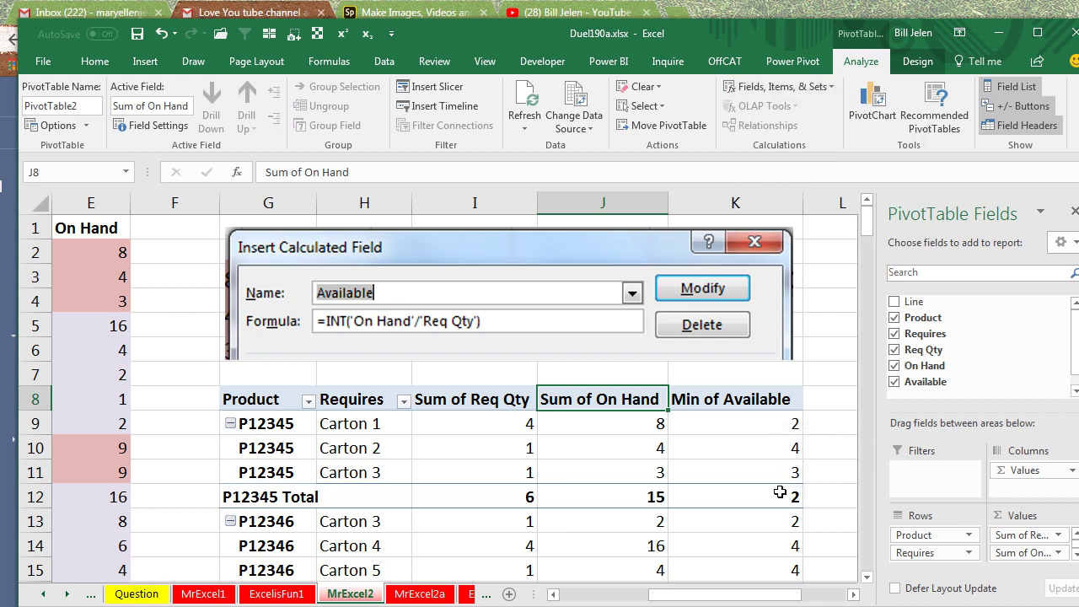
pyautogui.moveTo(790, 499)
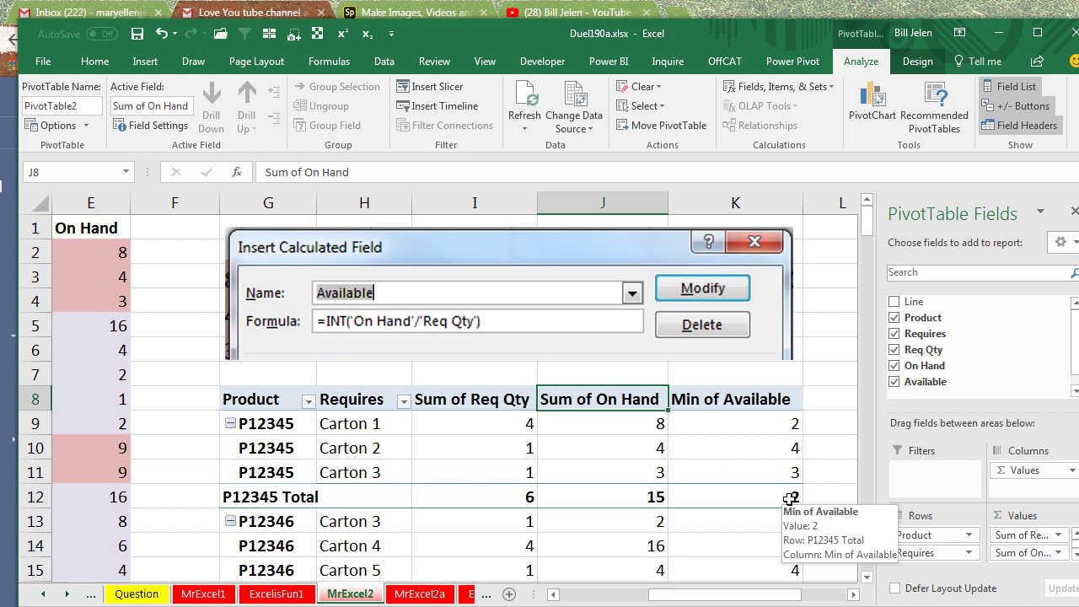
pyautogui.doubleClick(758, 396)
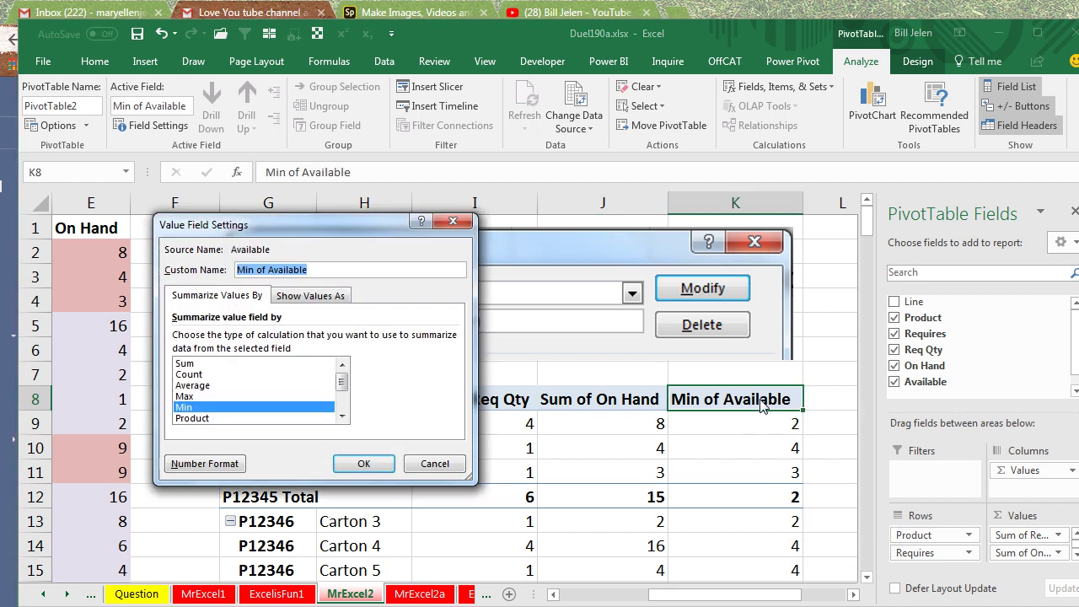
pyautogui.click(437, 465)
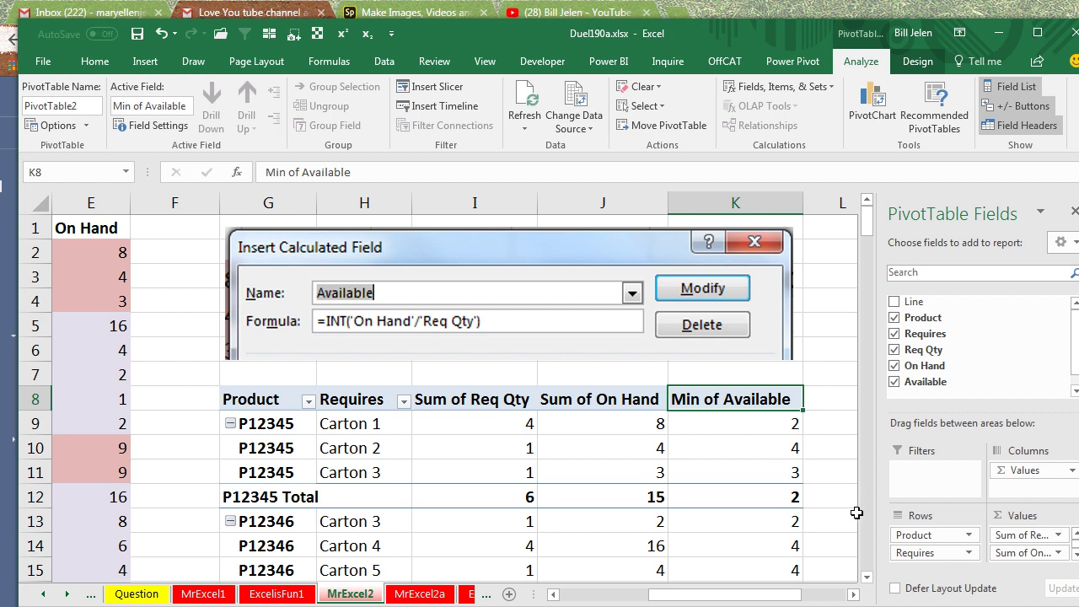
# Review the P12346 Total row, showing a Min of Available of 3.
pyautogui.scroll(-1, 866, 582)
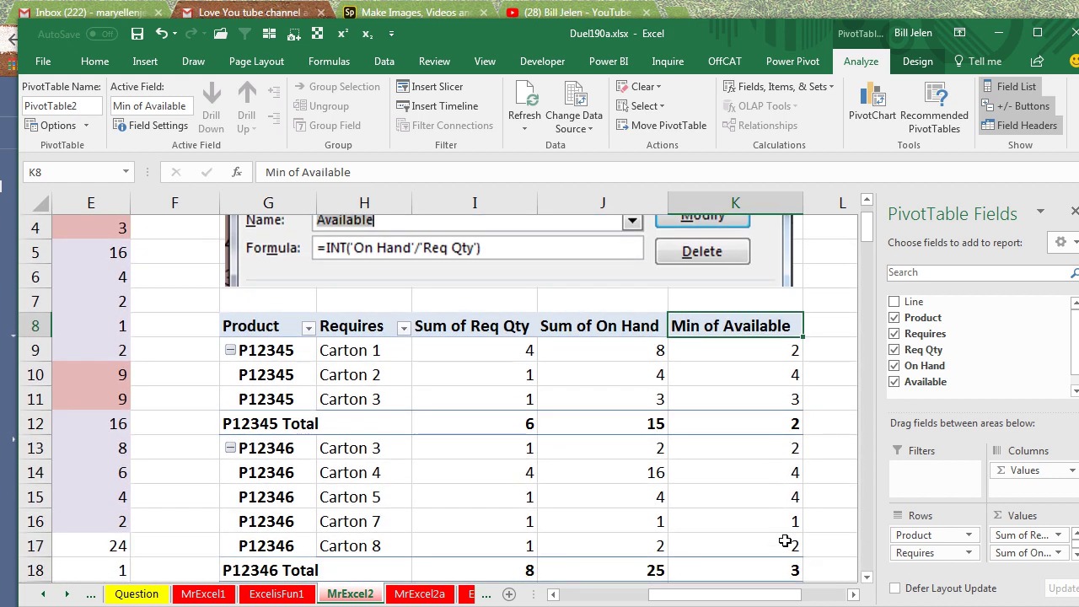
pyautogui.moveTo(791, 571)
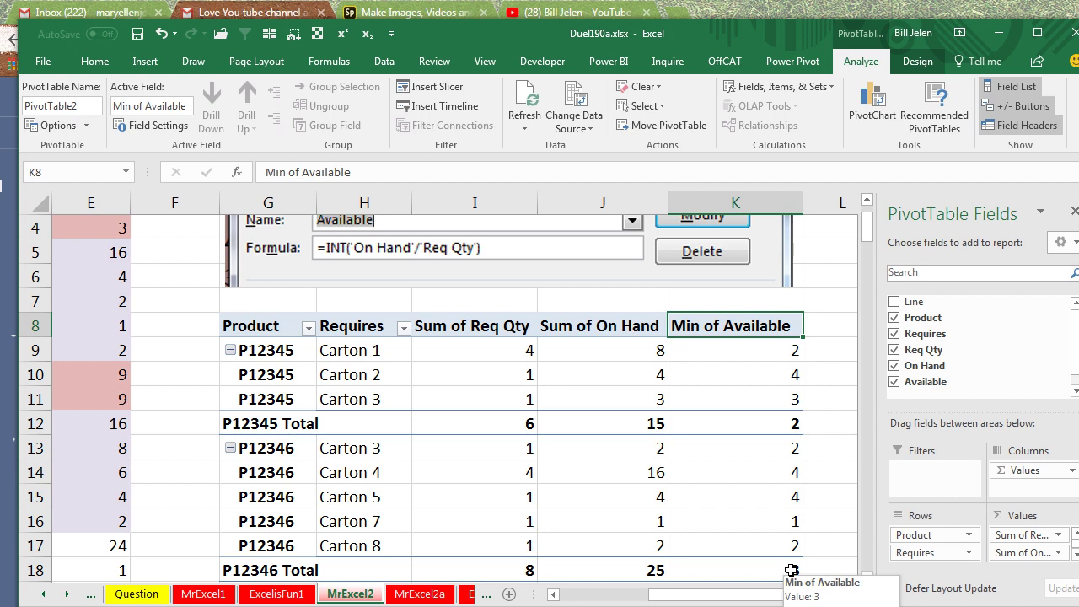
pyautogui.scroll(-2, 793, 560)
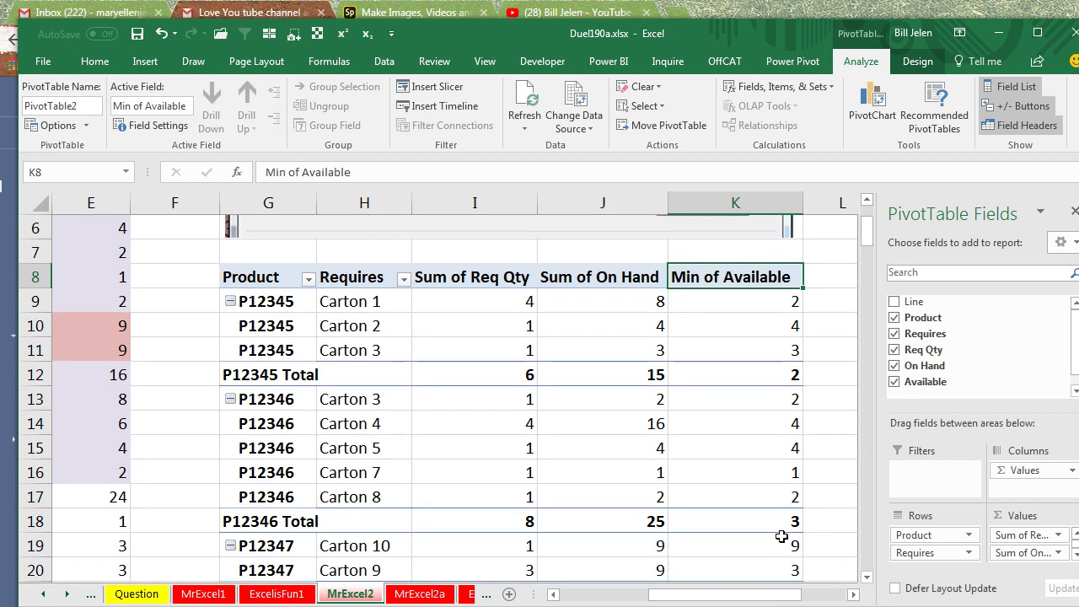
pyautogui.moveTo(641, 521)
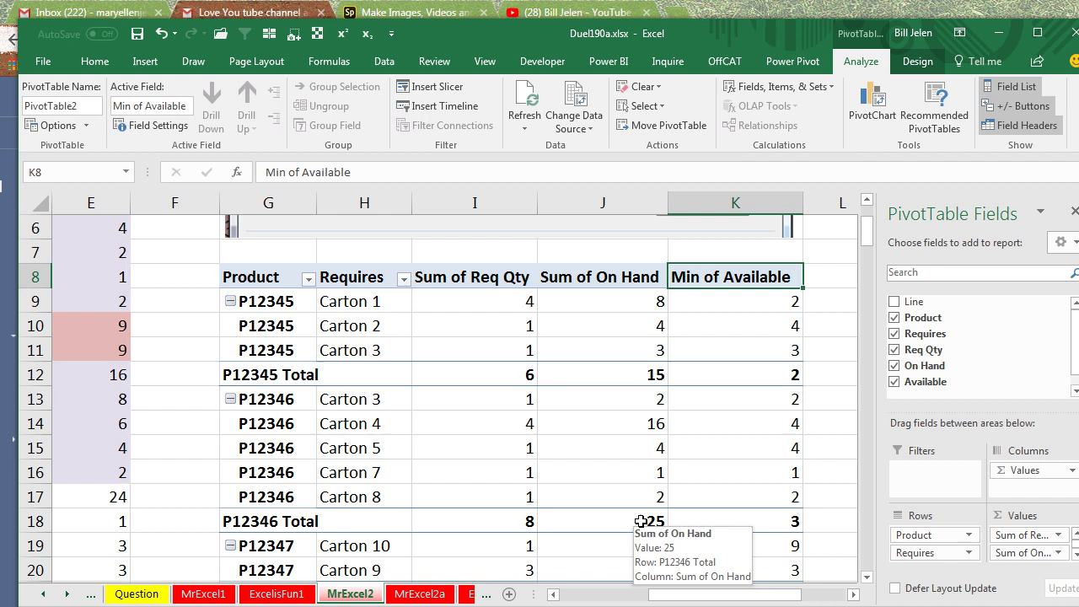
pyautogui.click(641, 521)
pyautogui.click(506, 517)
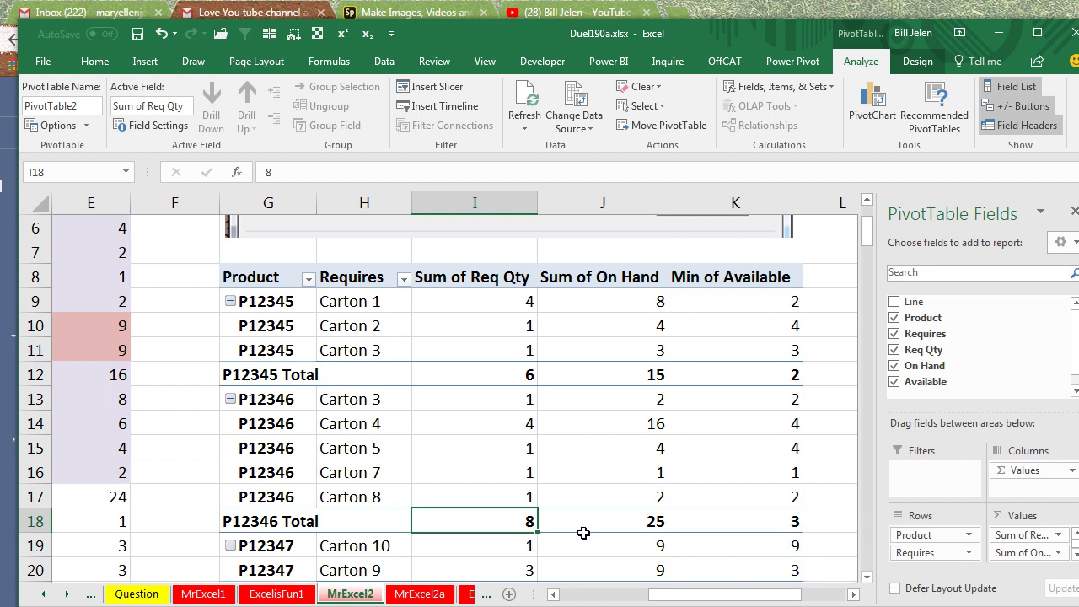
# Insert a PivotTable from MrExcel2a's table on a new sheet, adding the data to the Data Model.
pyautogui.click(433, 595)
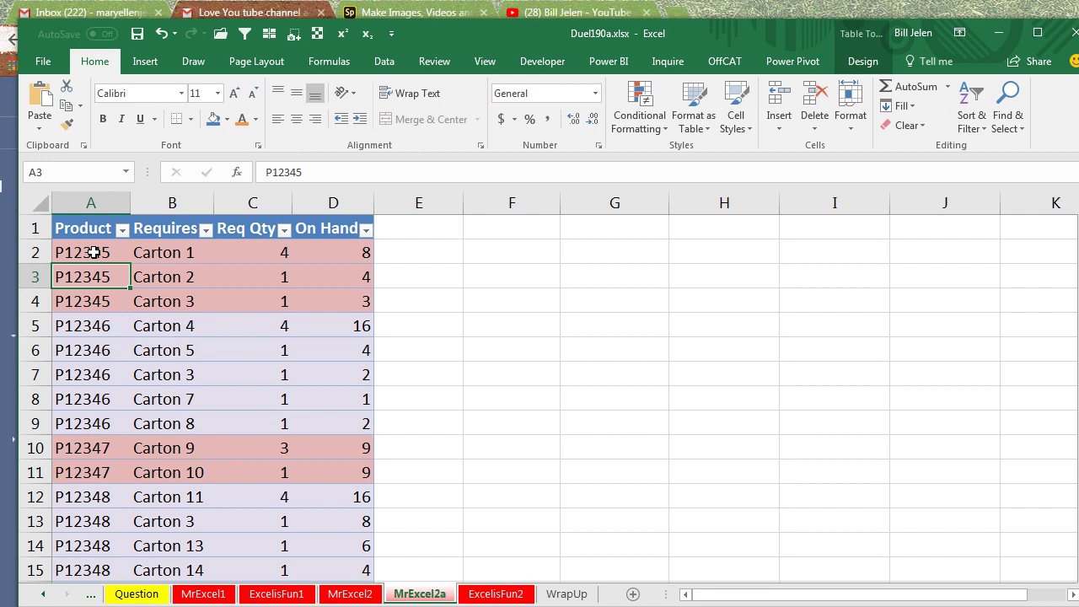
pyautogui.click(145, 62)
pyautogui.click(44, 95)
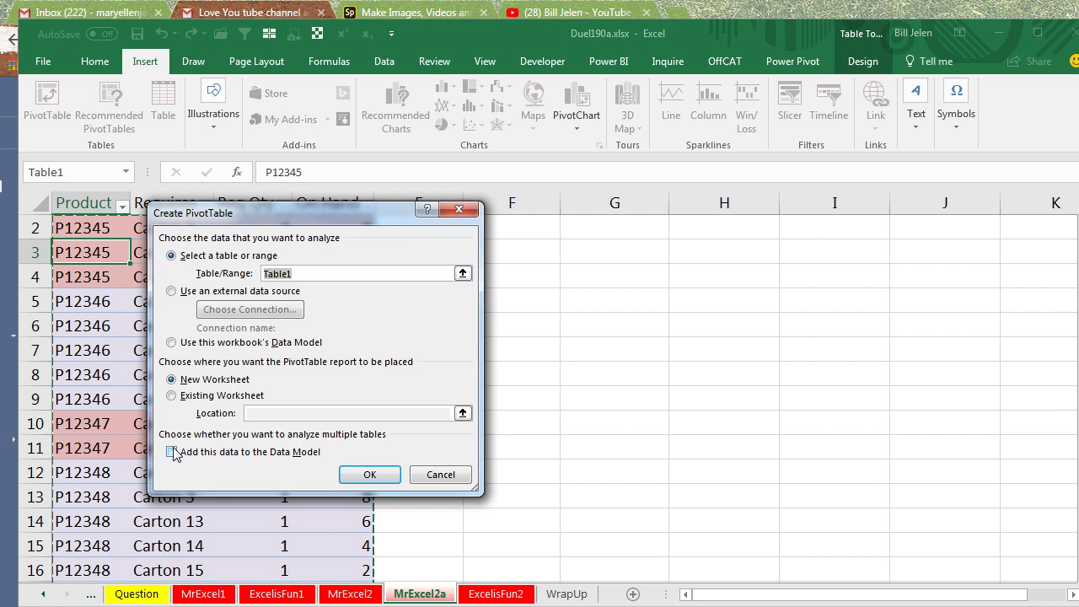
pyautogui.click(172, 452)
pyautogui.click(367, 475)
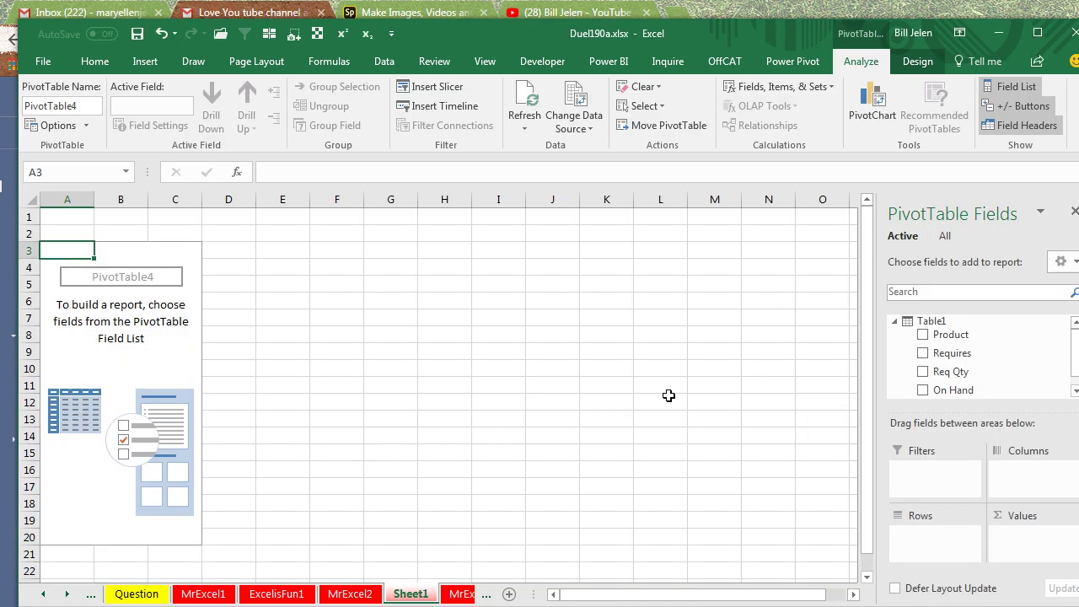
# Put Product and Requires in rows, summing Req Qty and On Hand in values.
pyautogui.moveTo(942, 334); pyautogui.dragTo(935, 548)
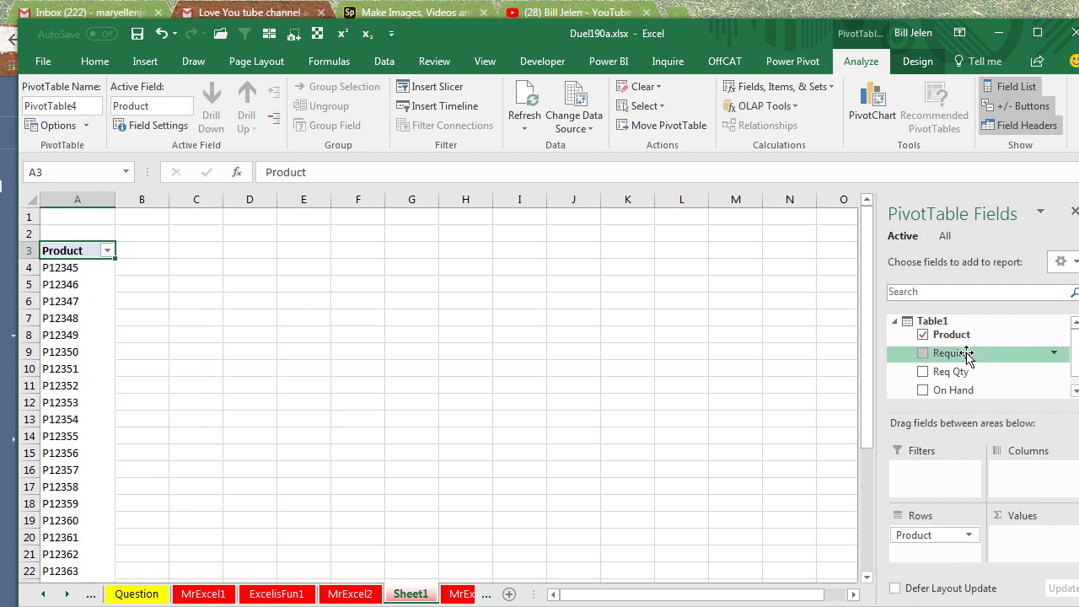
pyautogui.moveTo(965, 354); pyautogui.dragTo(949, 558)
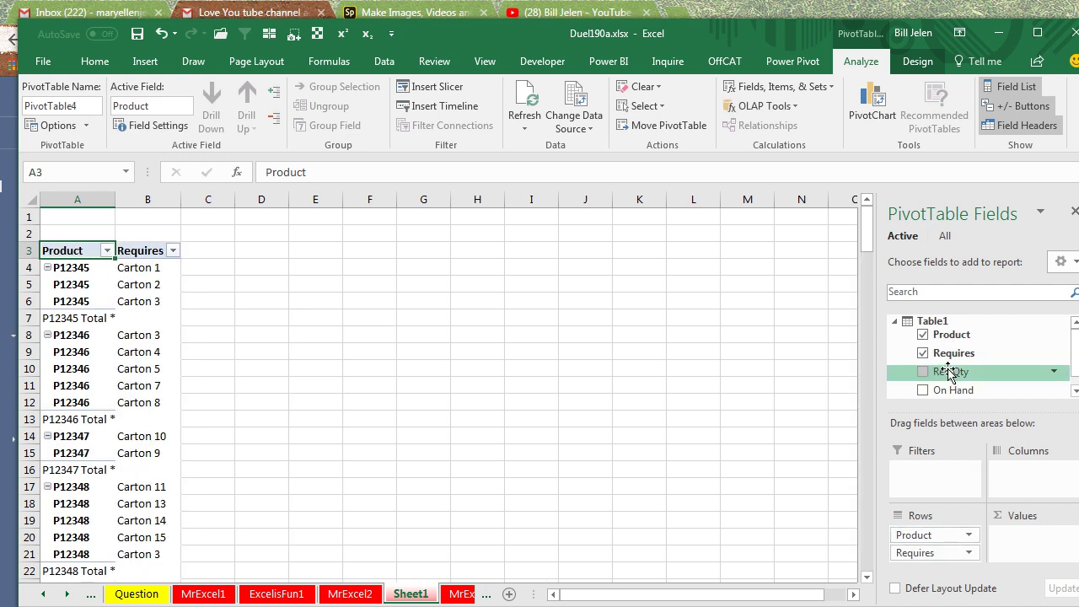
pyautogui.moveTo(953, 390); pyautogui.dragTo(1033, 558)
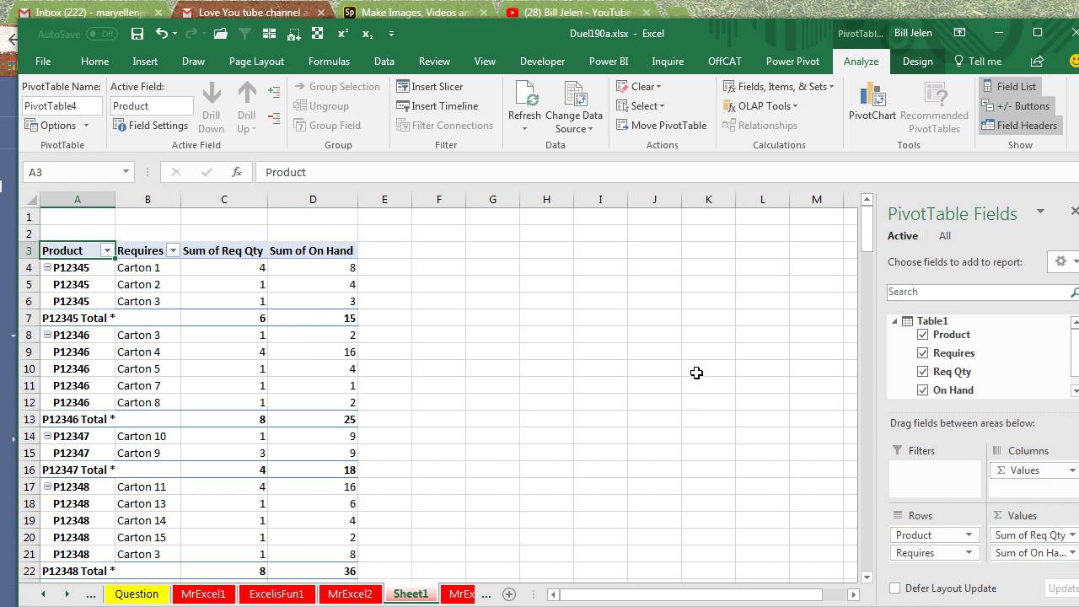
# Start a new Power Pivot measure named AvailToSell.
pyautogui.click(769, 67)
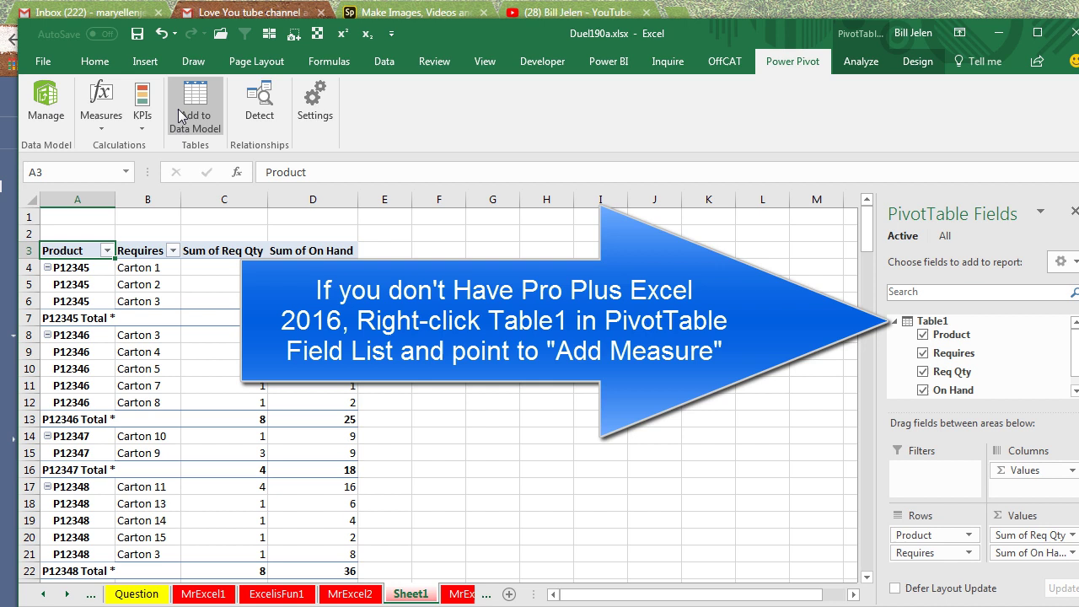
pyautogui.click(106, 128)
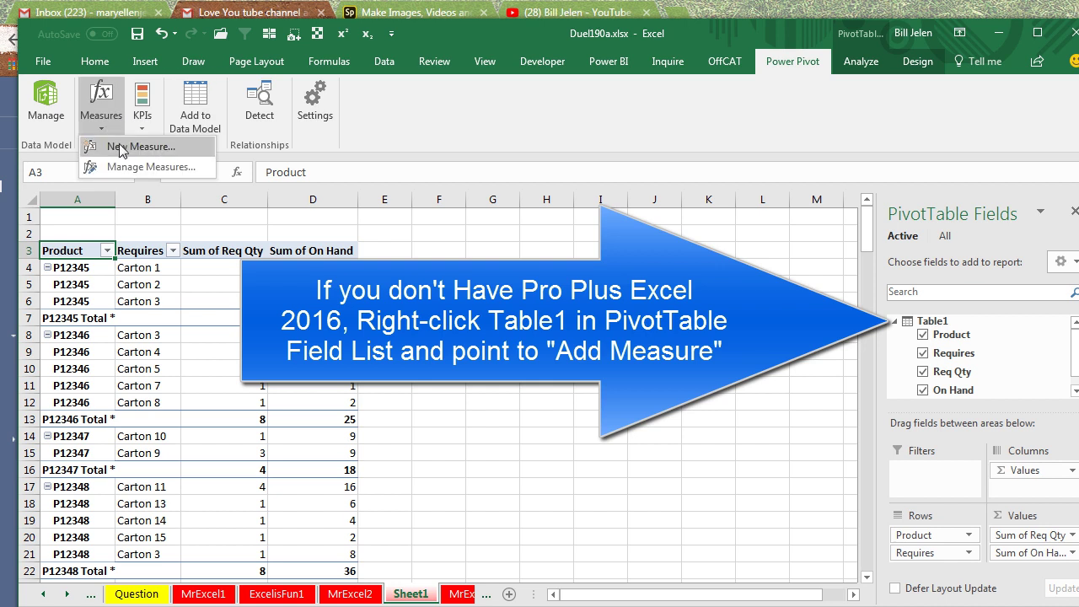
pyautogui.click(122, 150)
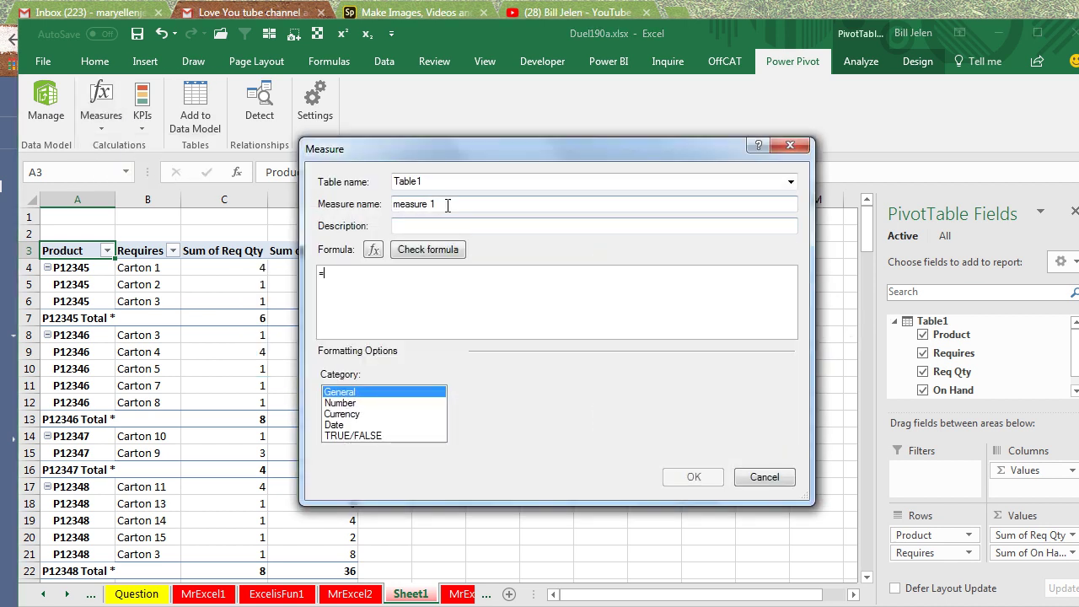
pyautogui.moveTo(449, 203); pyautogui.dragTo(358, 208)
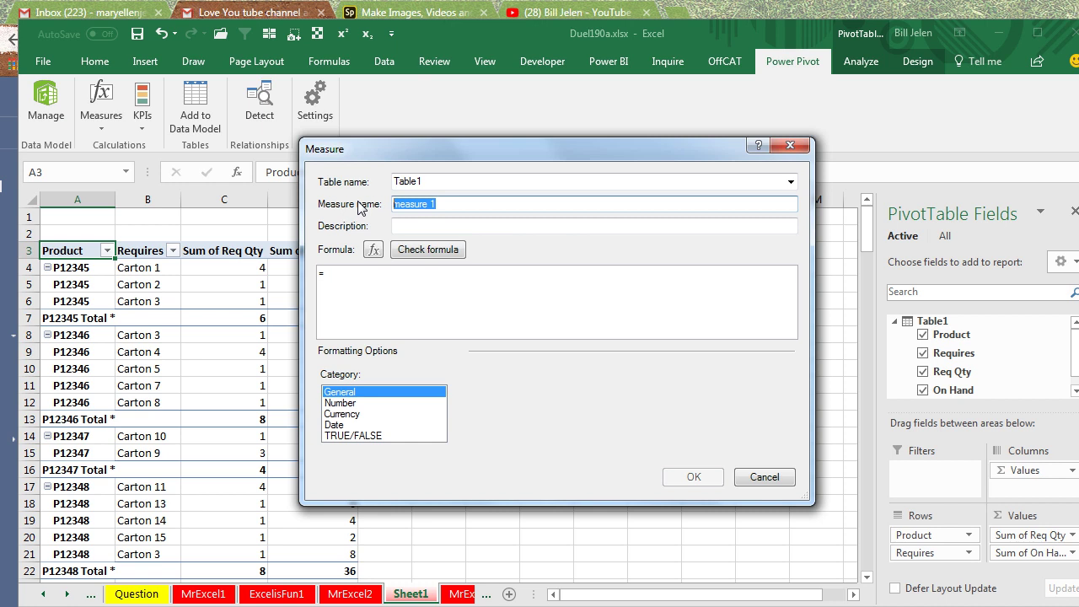
pyautogui.write('AvailToSell')
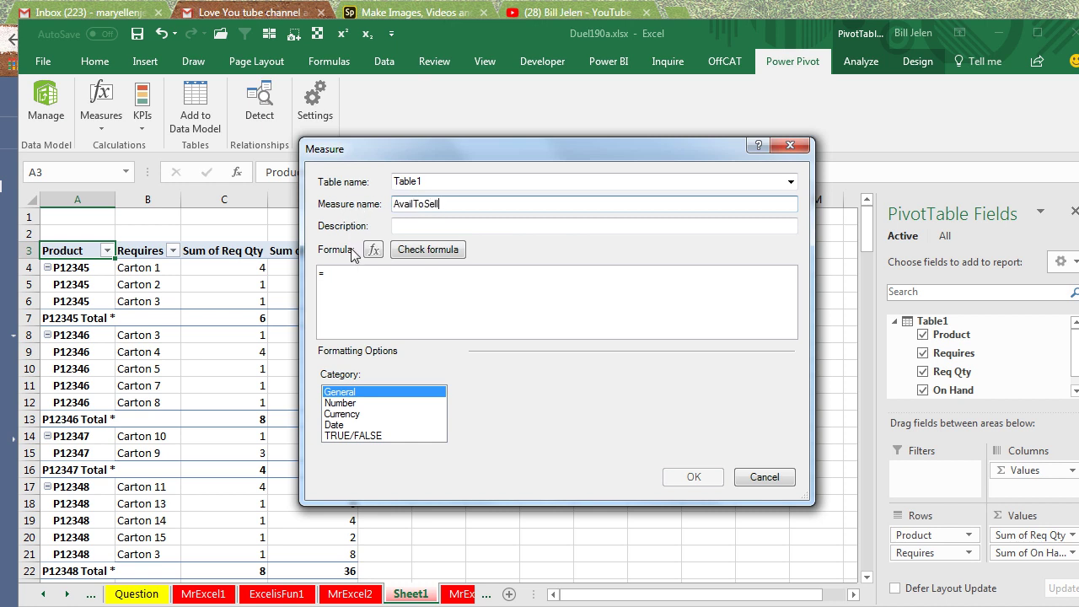
# Give the measure the formula =[Sum of On Hand]/[Sum of Req Qty] and confirm it.
pyautogui.click(343, 276)
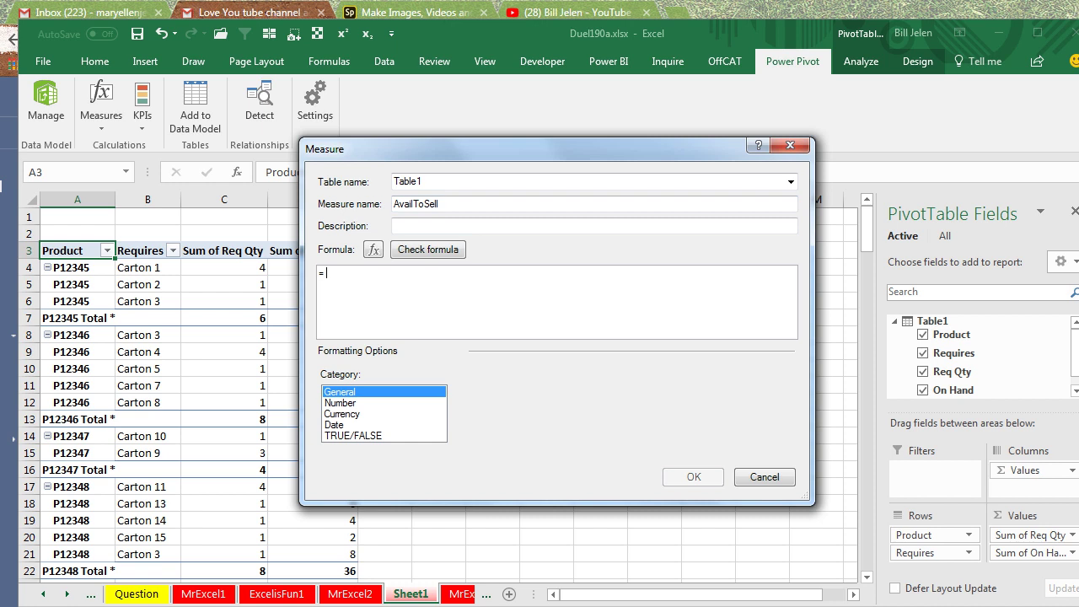
pyautogui.write('[')
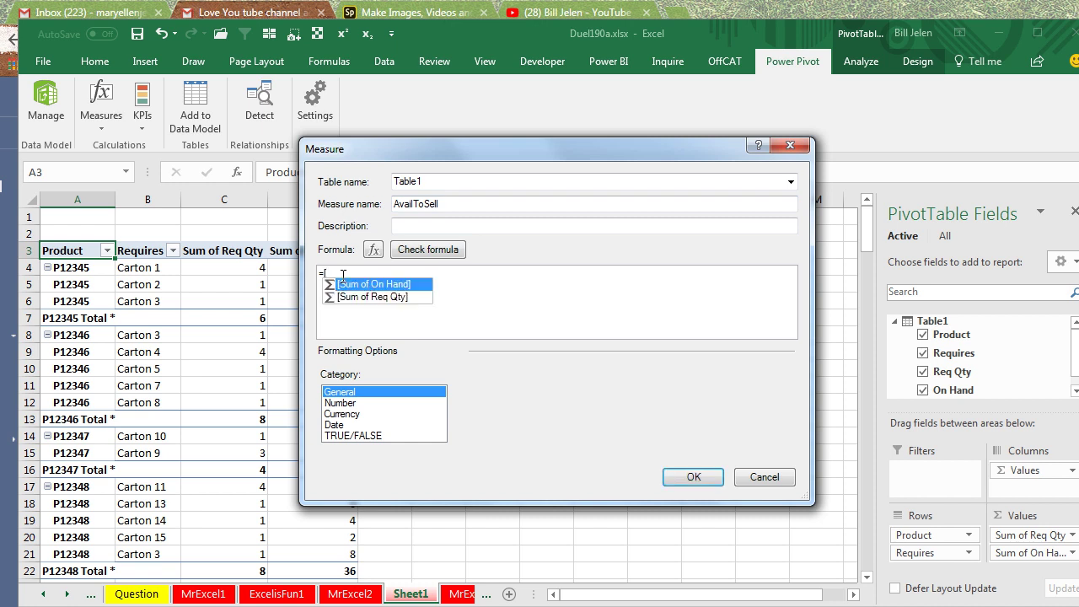
pyautogui.press('Tab')
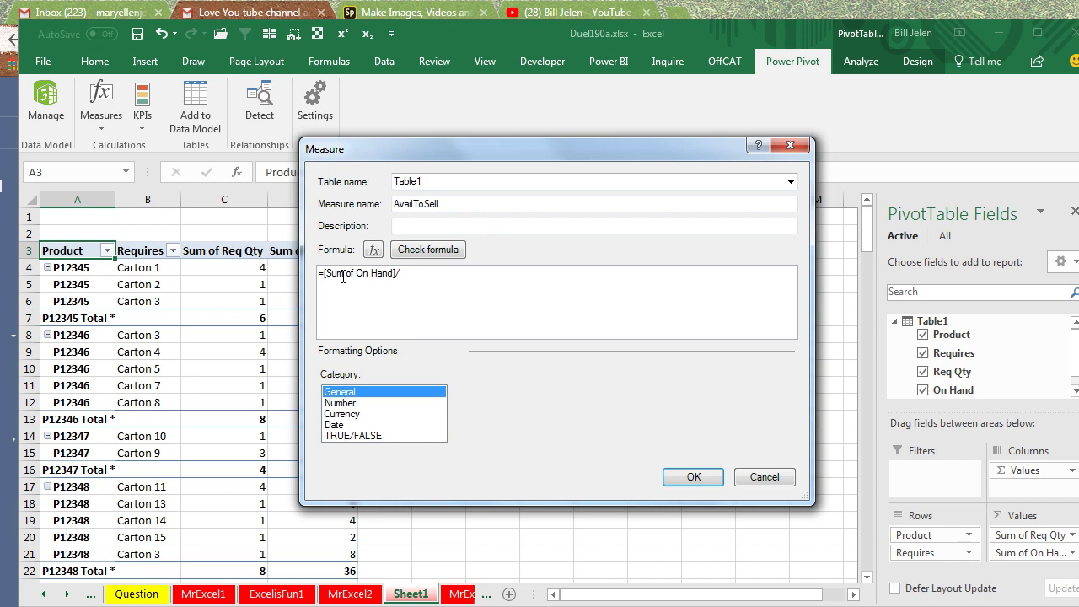
pyautogui.write('/[')
pyautogui.press('Down')
pyautogui.press('Tab')
pyautogui.click(694, 477)
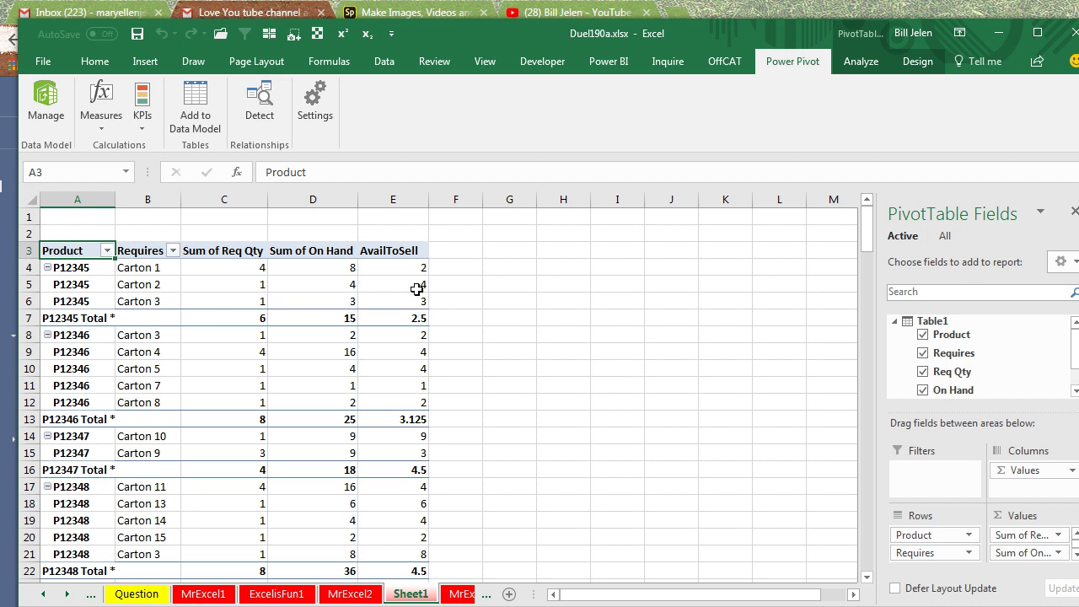
# Wrap the AvailToSell formula in INT so totals become 2 and 3.
pyautogui.moveTo(419, 267)
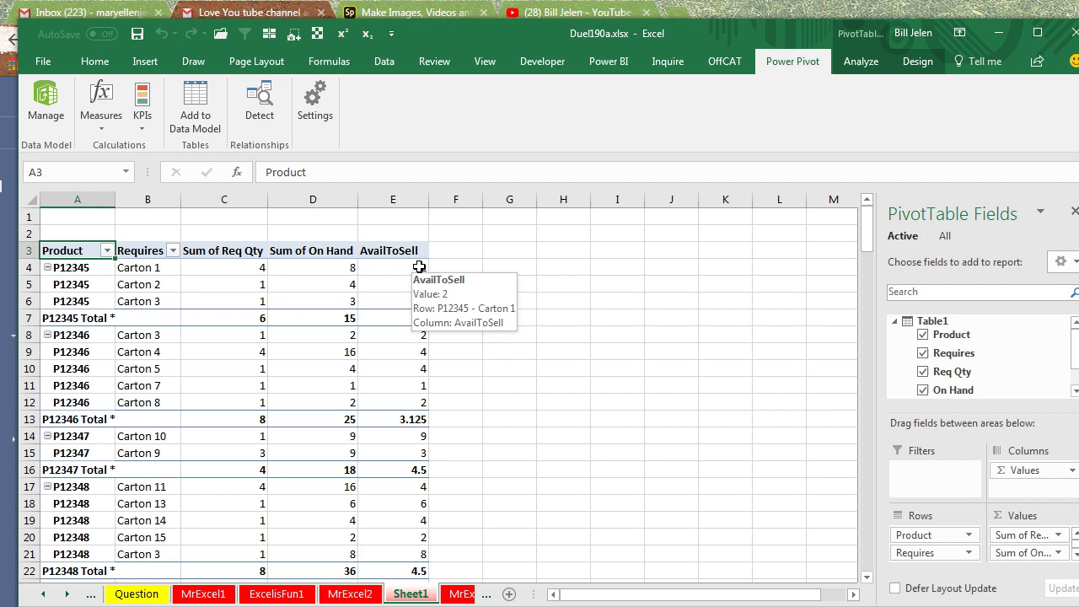
pyautogui.click(419, 268)
pyautogui.click(101, 118)
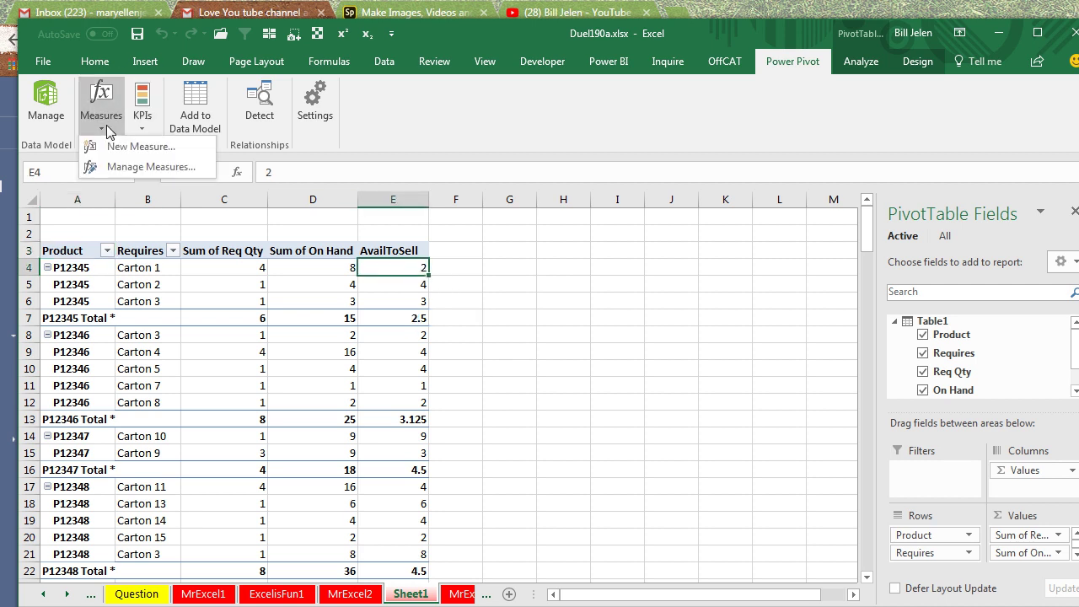
pyautogui.click(118, 167)
pyautogui.click(415, 202)
pyautogui.click(490, 160)
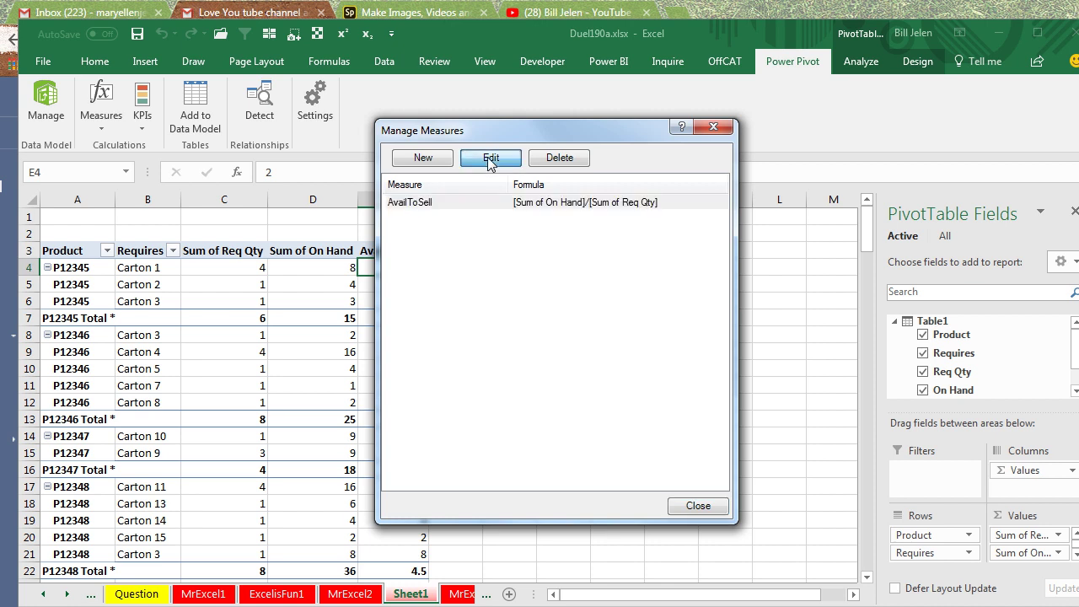
pyautogui.click(321, 274)
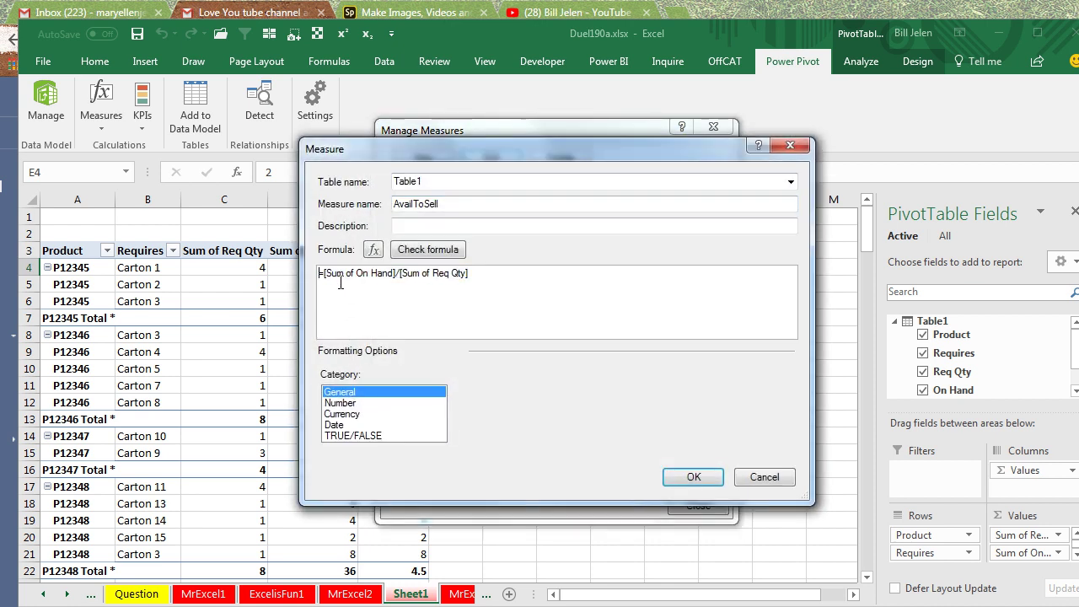
pyautogui.write('INT(')
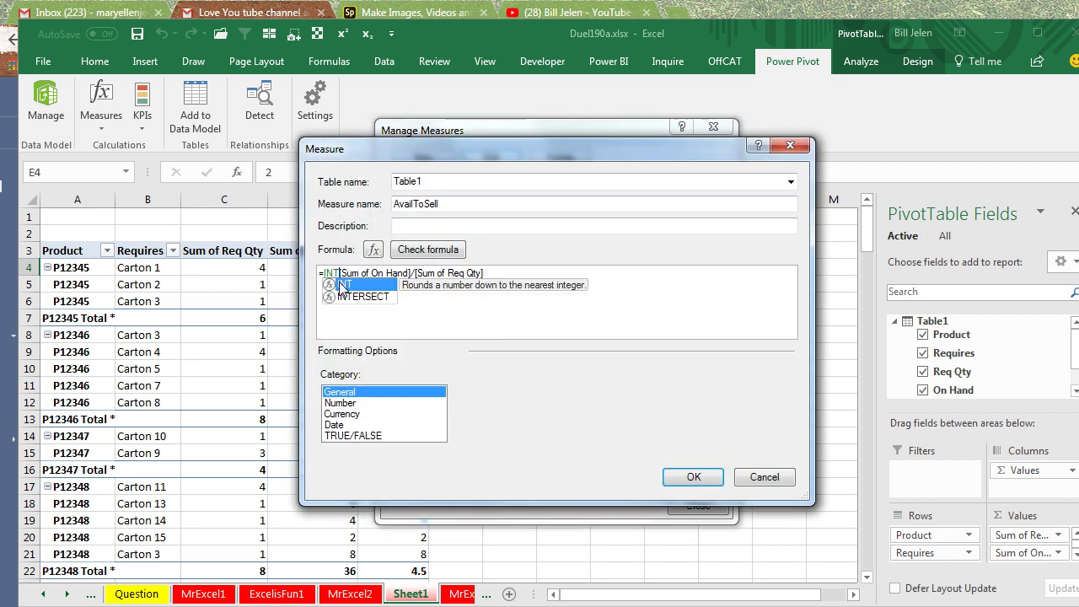
pyautogui.press('End')
pyautogui.write(')')
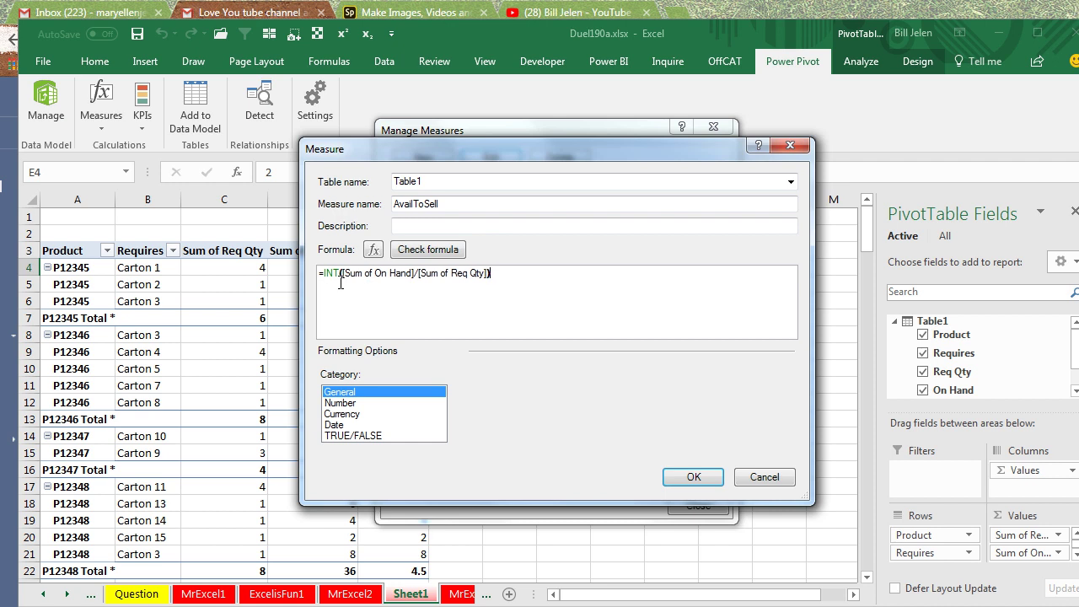
pyautogui.click(693, 477)
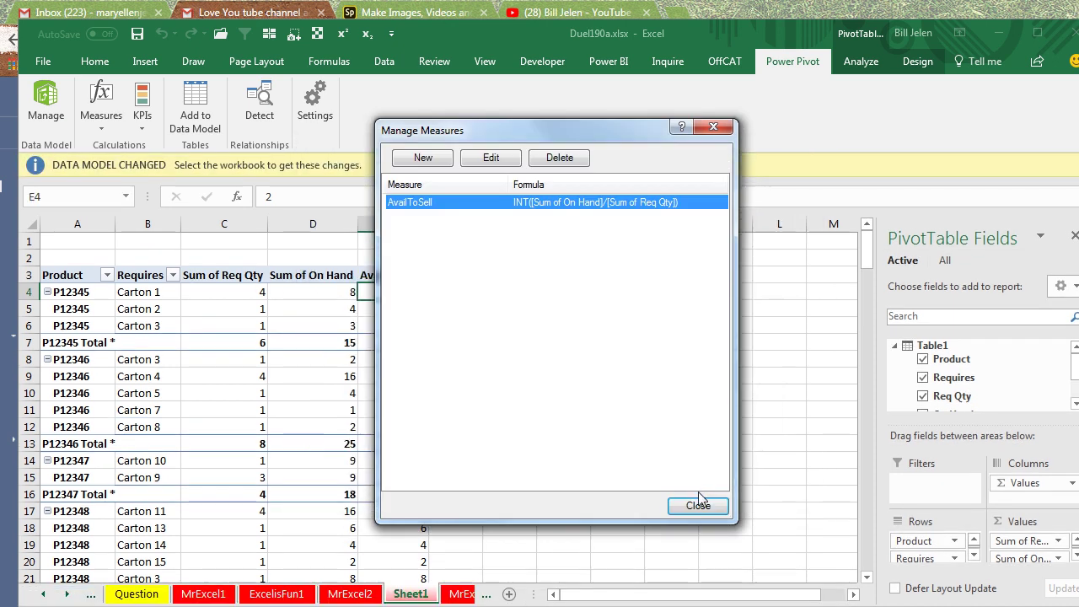
pyautogui.click(697, 506)
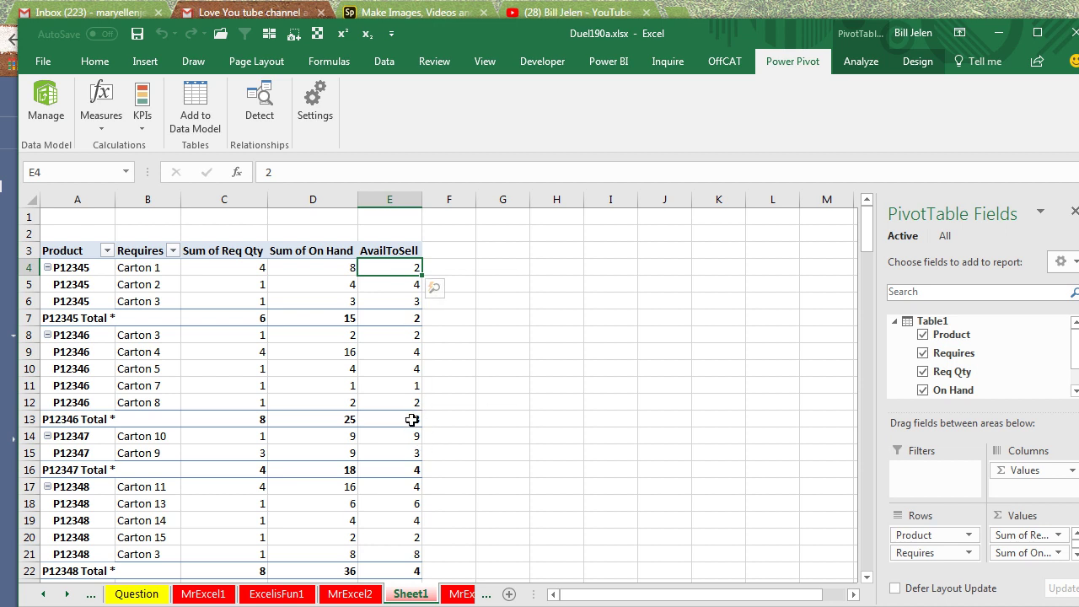
# Select the AvailToSell header and bring up the Power Pivot measure commands.
pyautogui.moveTo(411, 420)
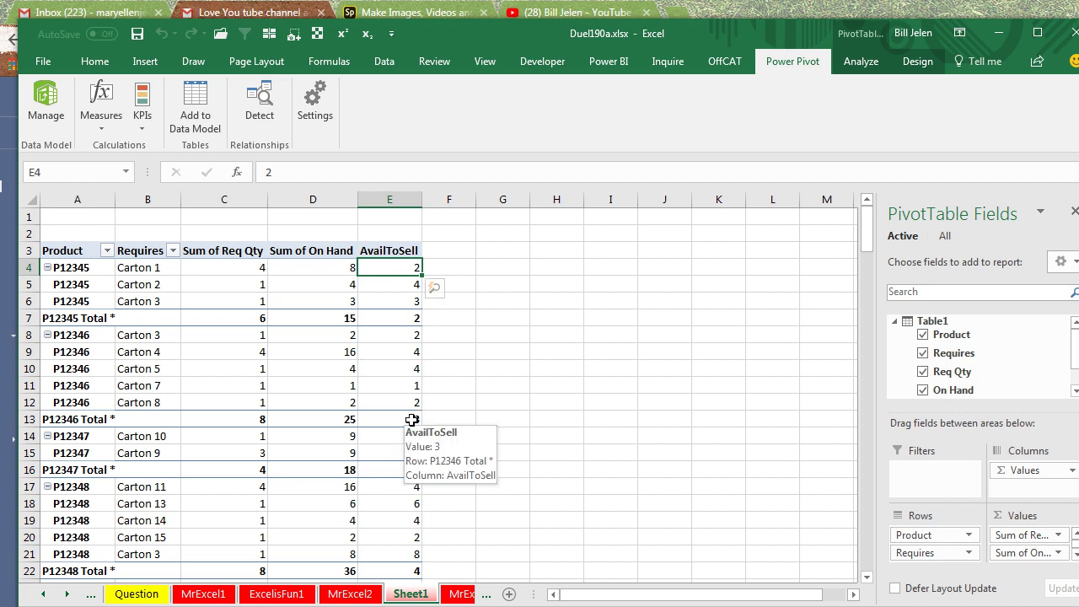
pyautogui.click(404, 250)
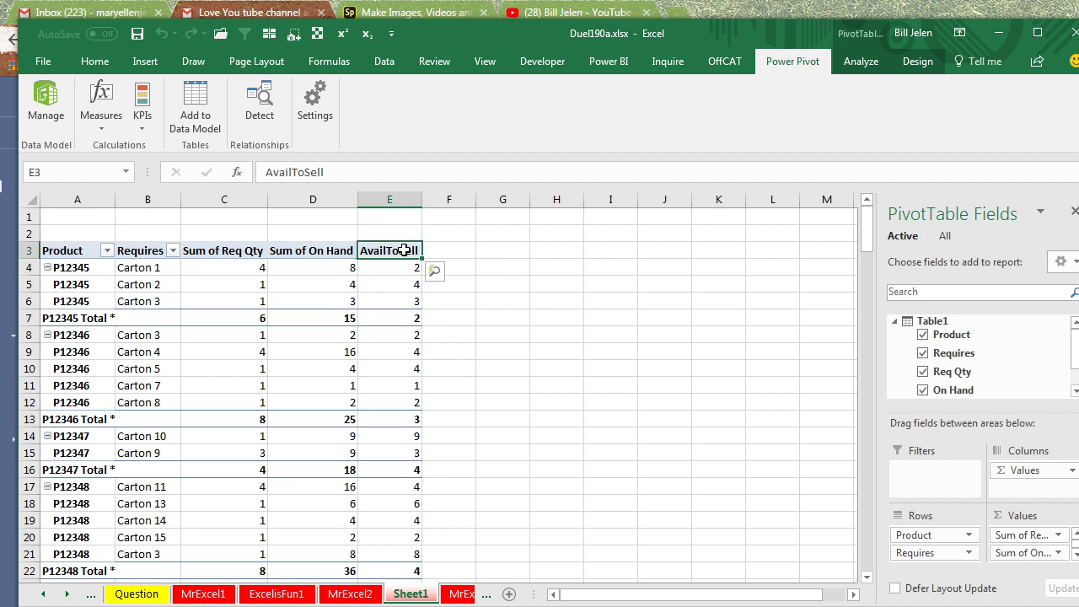
pyautogui.click(101, 128)
# Define a new measure named KitAvailable with formula =MINX(Table1,[AvailToSell]).
pyautogui.click(106, 145)
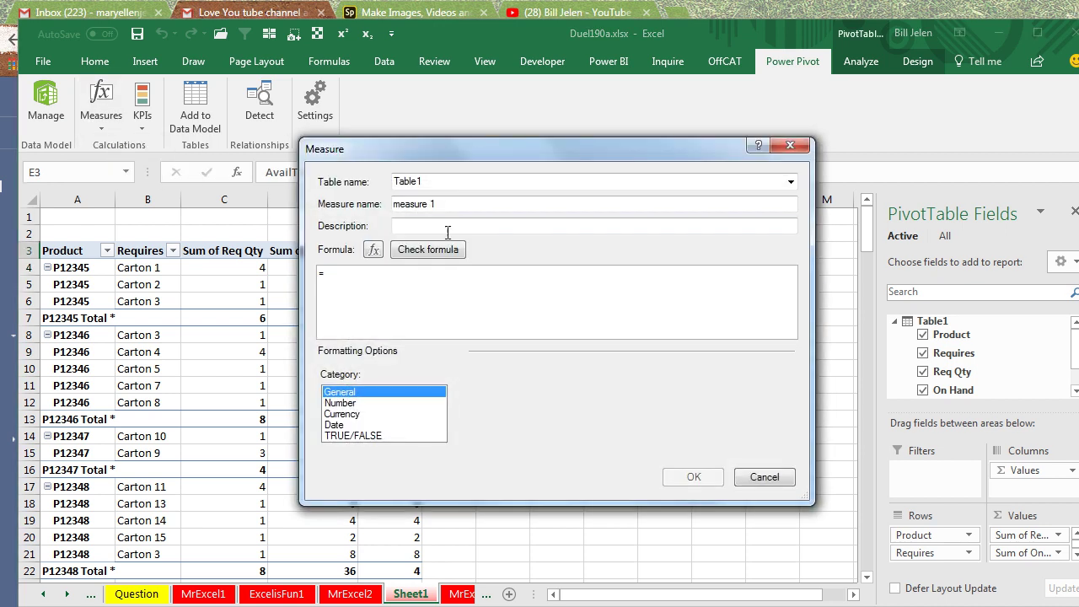
pyautogui.moveTo(453, 211); pyautogui.dragTo(369, 204)
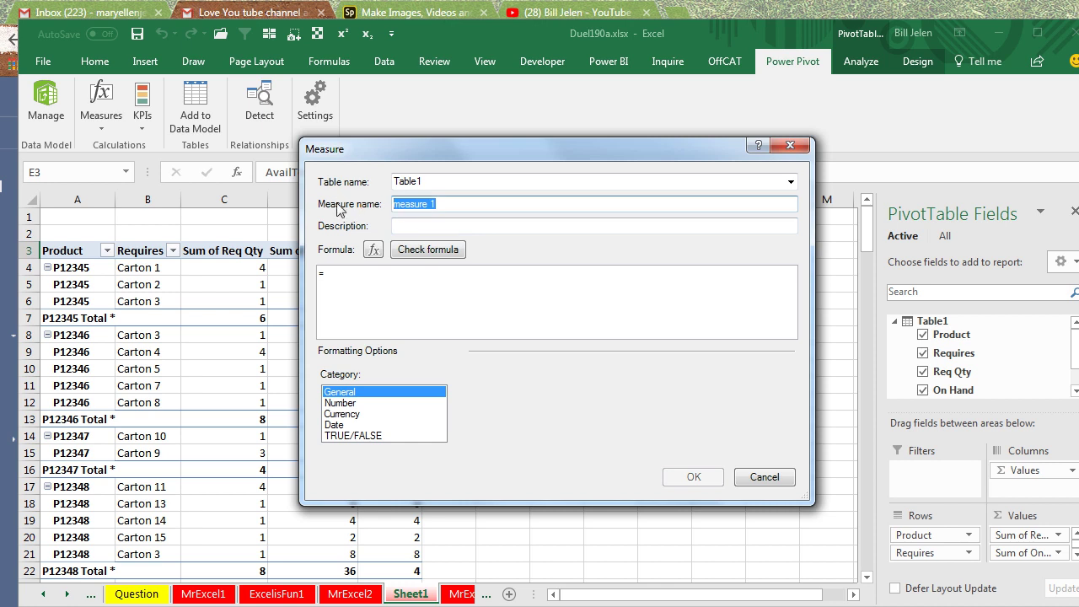
pyautogui.write('Kit Available')
pyautogui.press('Tab')
pyautogui.press('Tab')
pyautogui.press('Tab')
pyautogui.press('Tab')
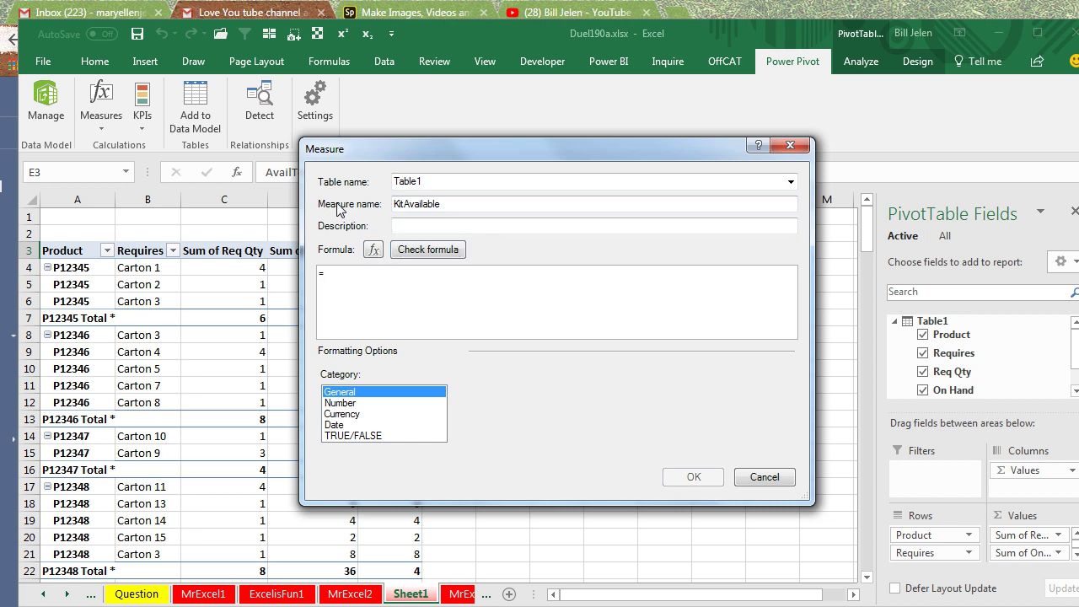
pyautogui.write('MINX')
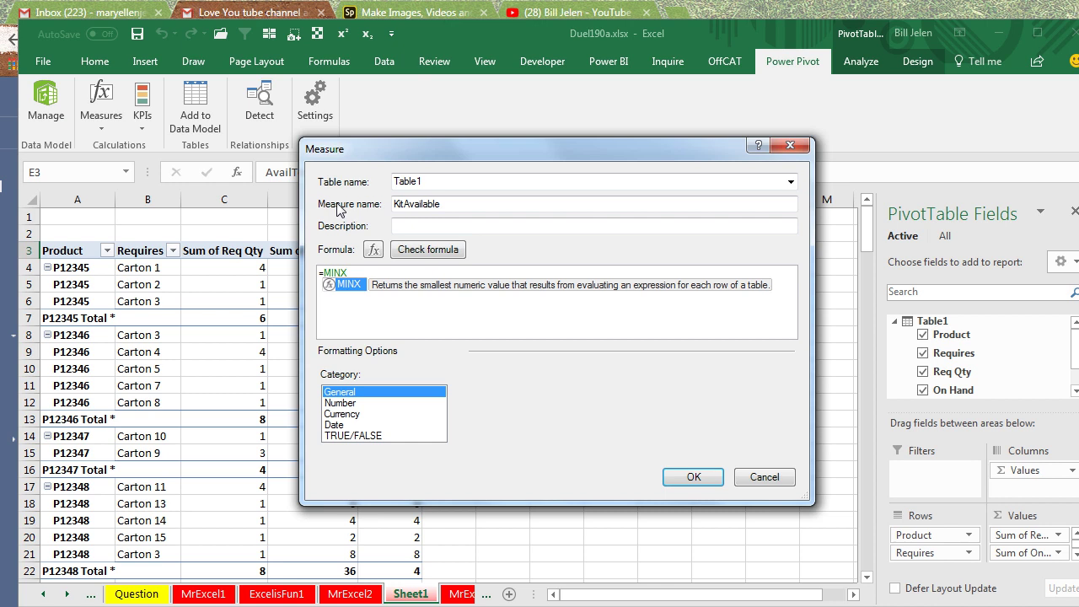
pyautogui.write('(')
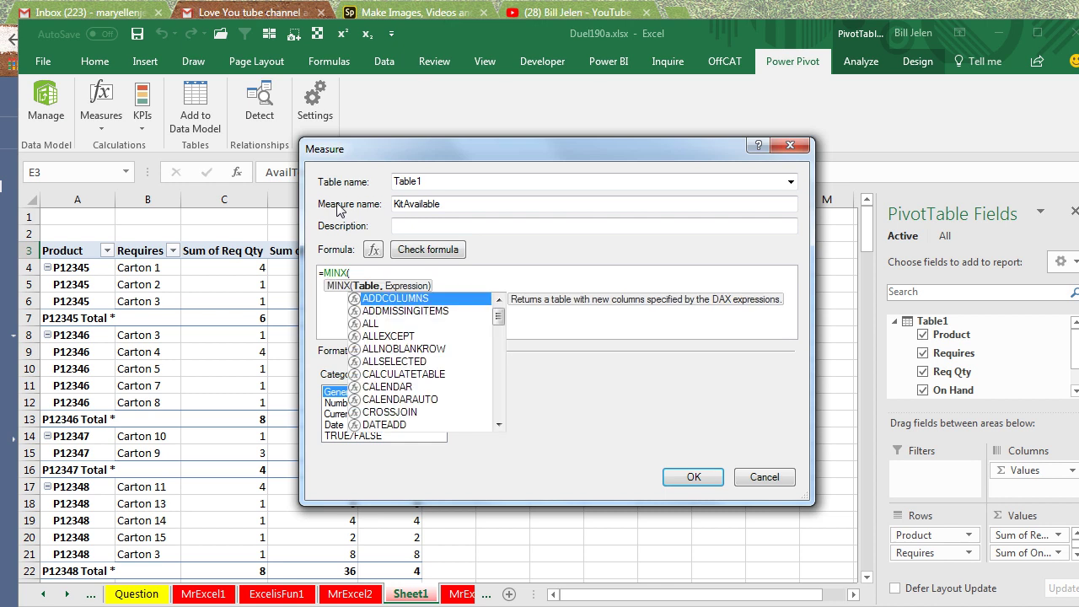
pyautogui.write('t')
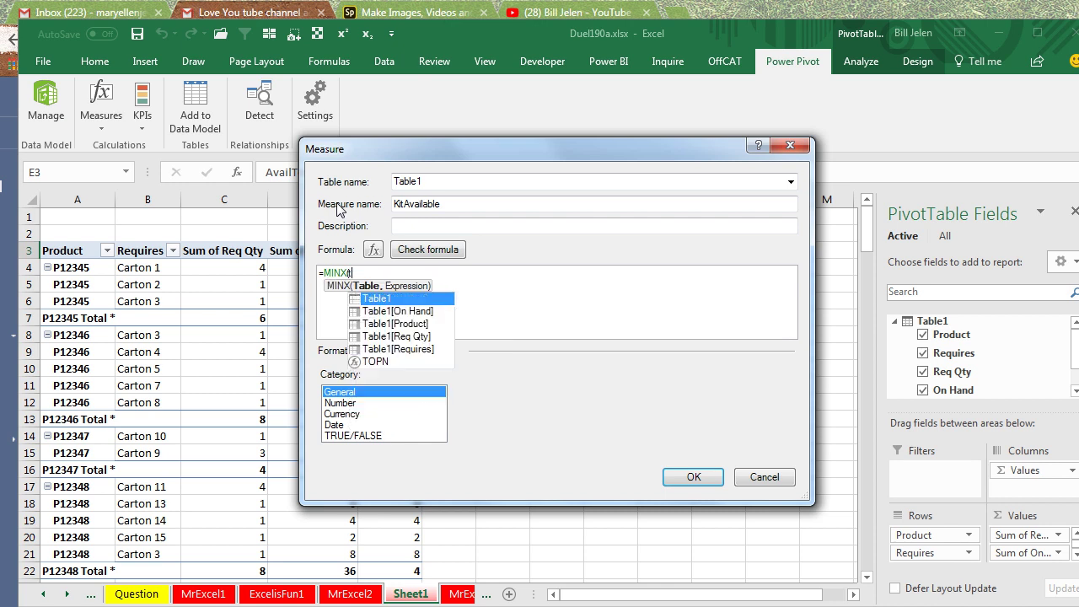
pyautogui.press('Tab')
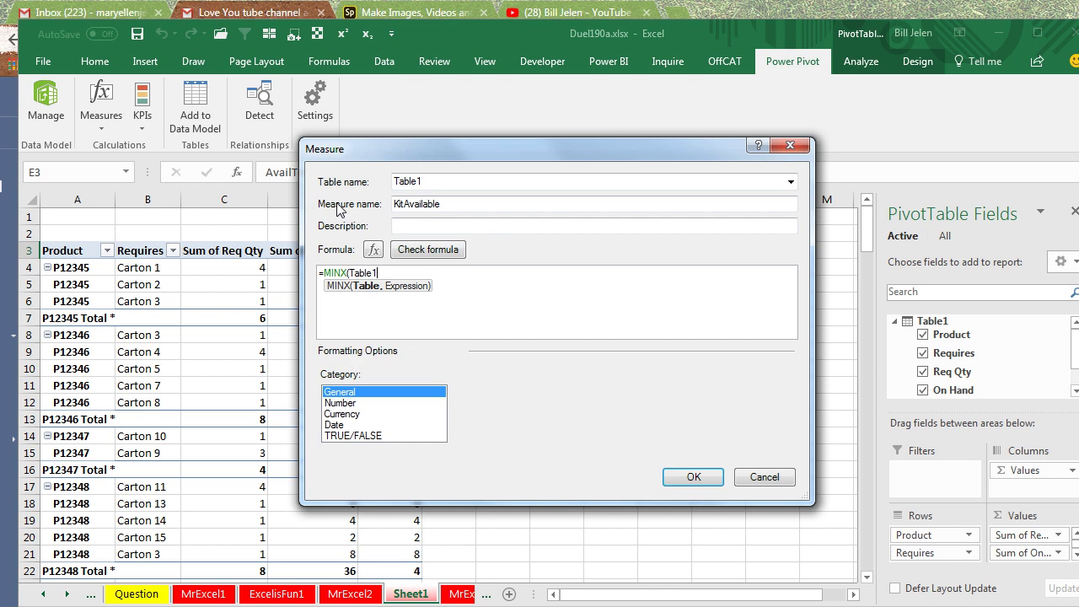
pyautogui.write(',[')
pyautogui.press('Tab')
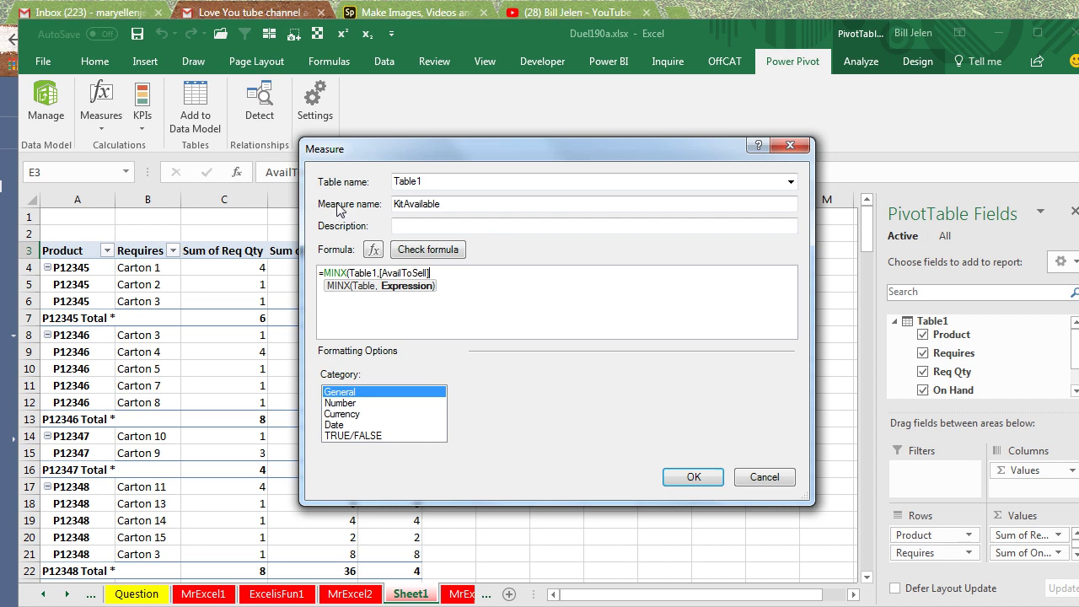
pyautogui.write(')')
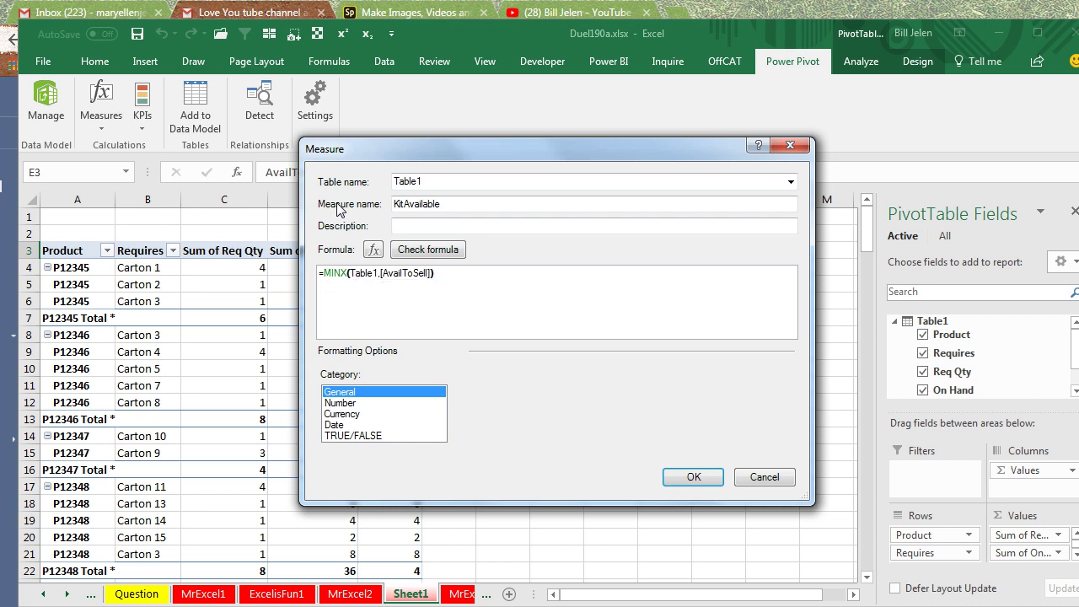
pyautogui.click(337, 273)
# Add KitAvailable, then remove Requires, Sum of Req Qty, Sum of On Hand and AvailToSell.
pyautogui.click(692, 478)
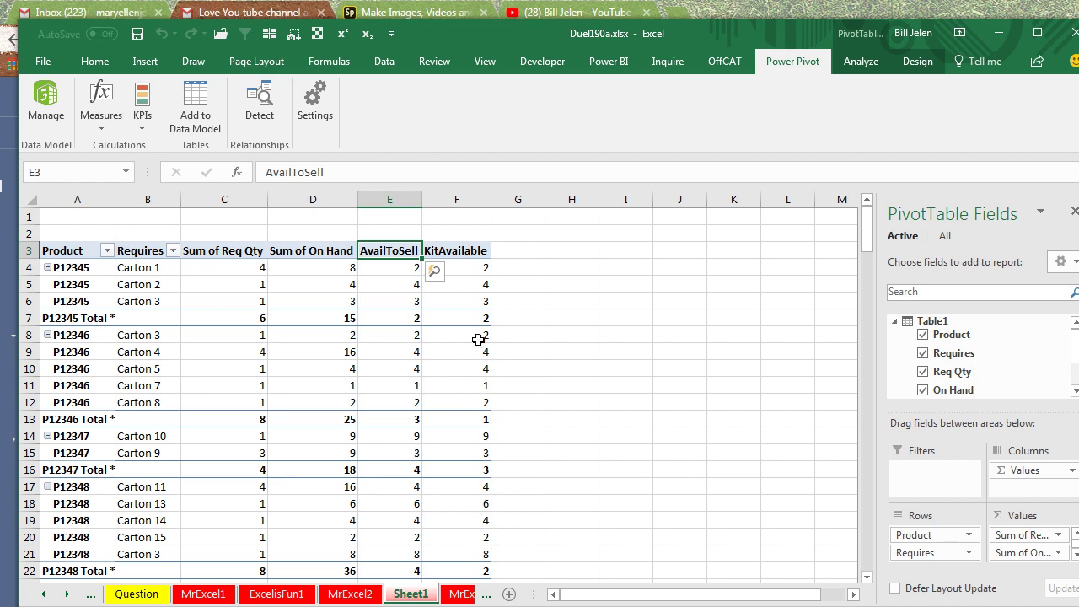
pyautogui.click(484, 416)
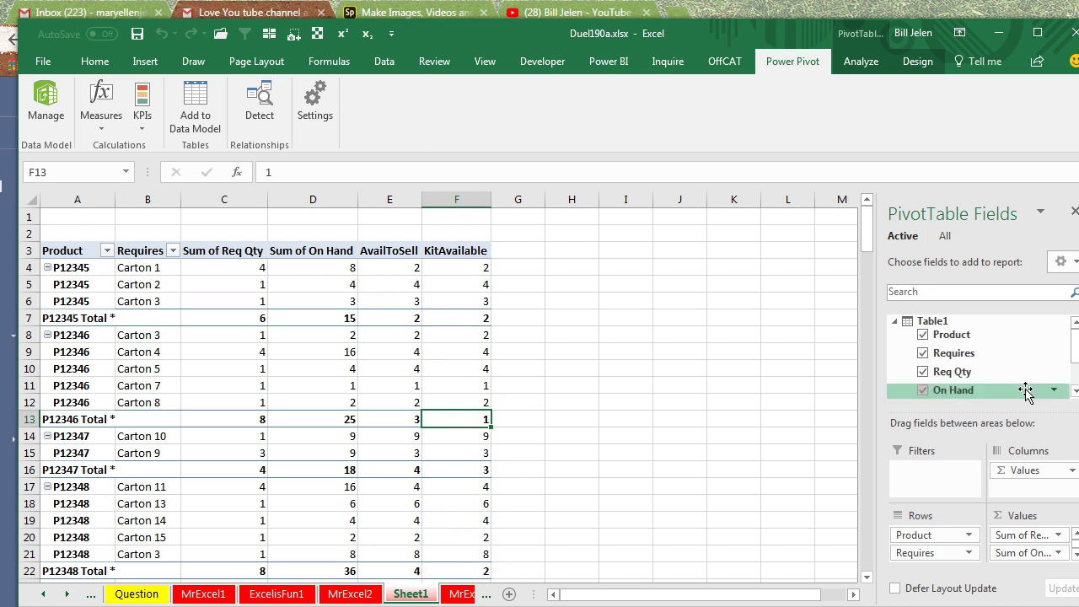
pyautogui.click(923, 354)
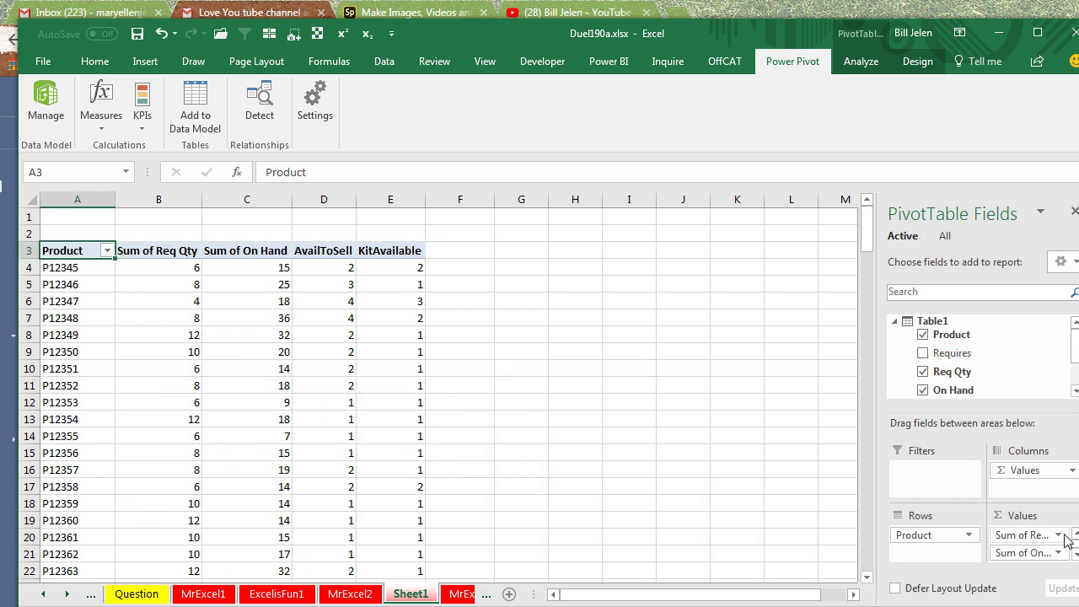
pyautogui.moveTo(1066, 540); pyautogui.dragTo(1024, 354)
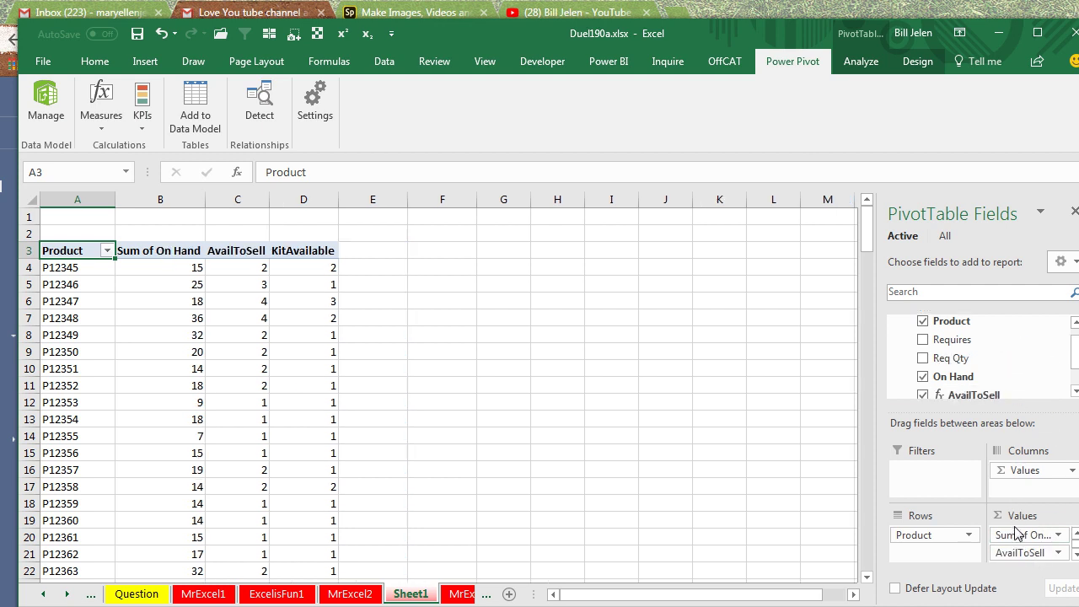
pyautogui.moveTo(1017, 533); pyautogui.dragTo(1023, 397)
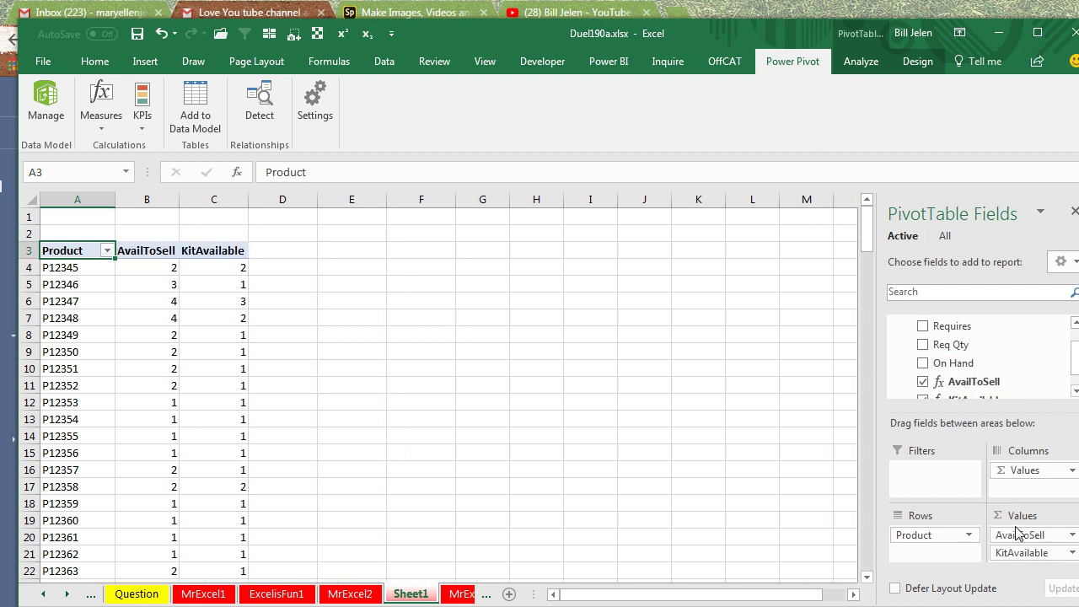
pyautogui.moveTo(1017, 534); pyautogui.dragTo(1025, 358)
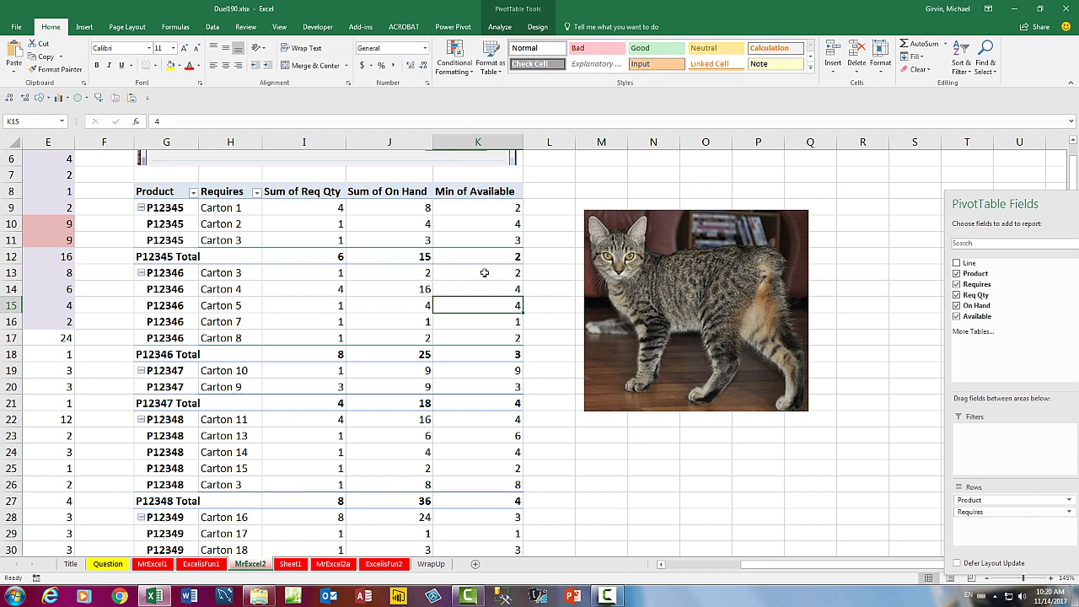
# On ExcelisFun1, copy the How Many heading from H1 into I1.
pyautogui.click(200, 564)
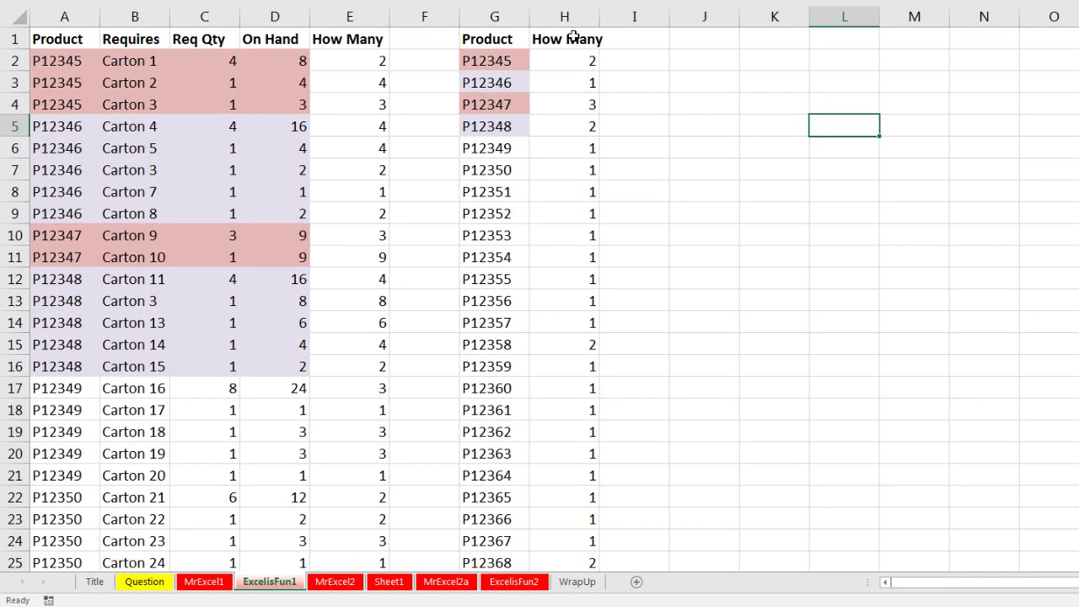
pyautogui.click(540, 78)
pyautogui.hotkey('ctrl', 'c')
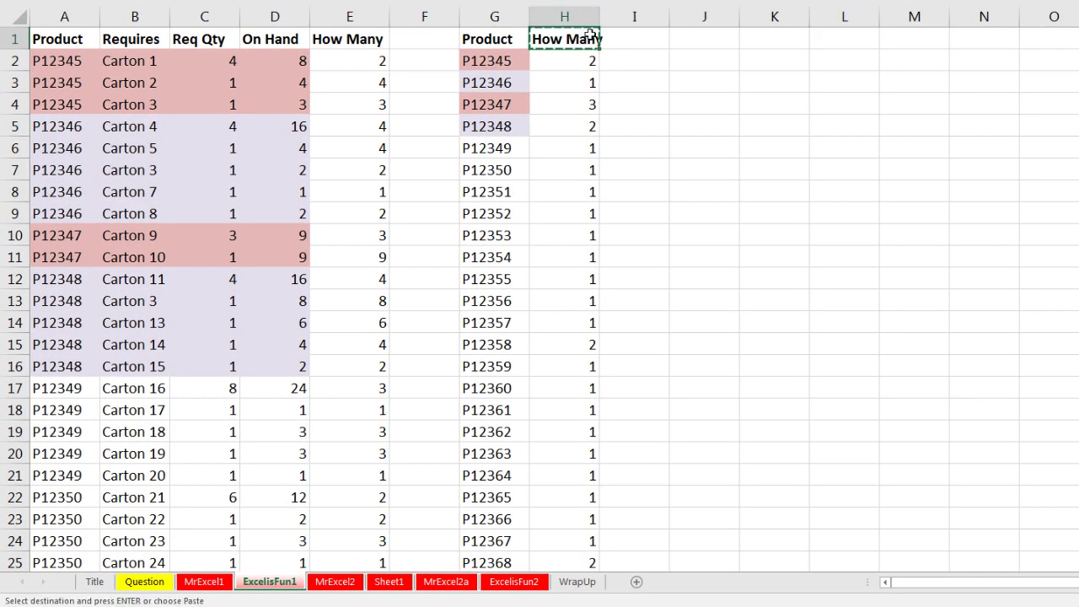
pyautogui.click(627, 37)
pyautogui.hotkey('ctrl', 'v')
# Inspect the INT formula in E2 and the MINIFS formula in H2, then select I2.
pyautogui.doubleClick(349, 62)
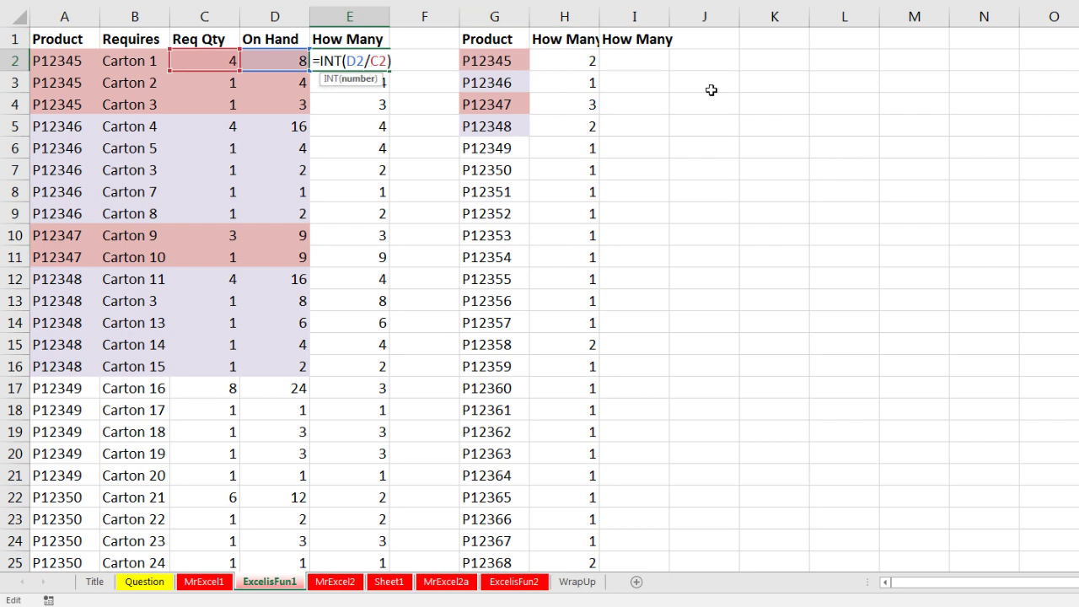
pyautogui.doubleClick(556, 65)
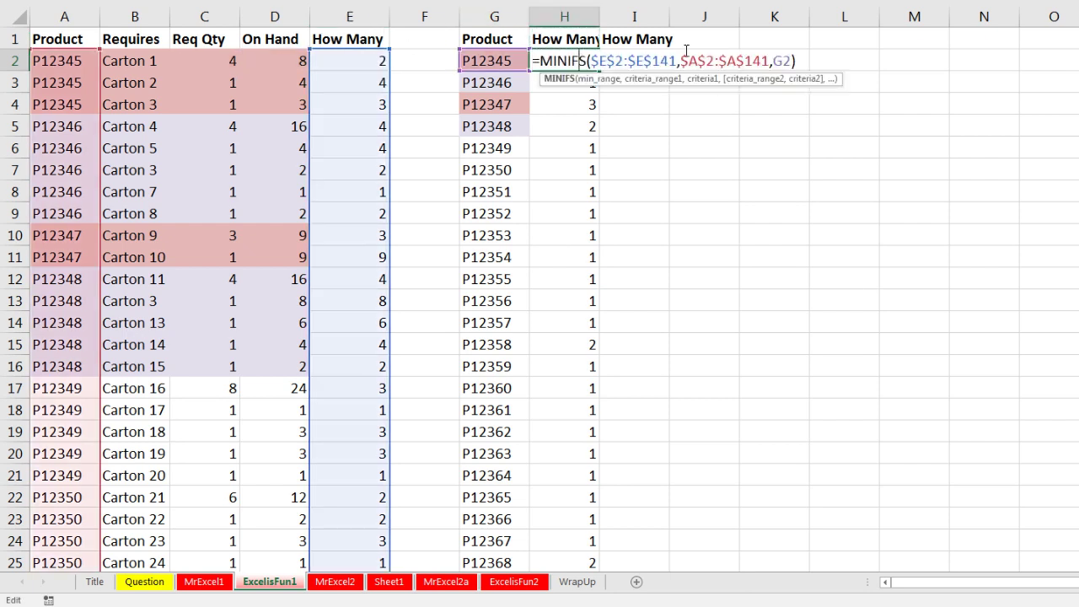
pyautogui.click(632, 66)
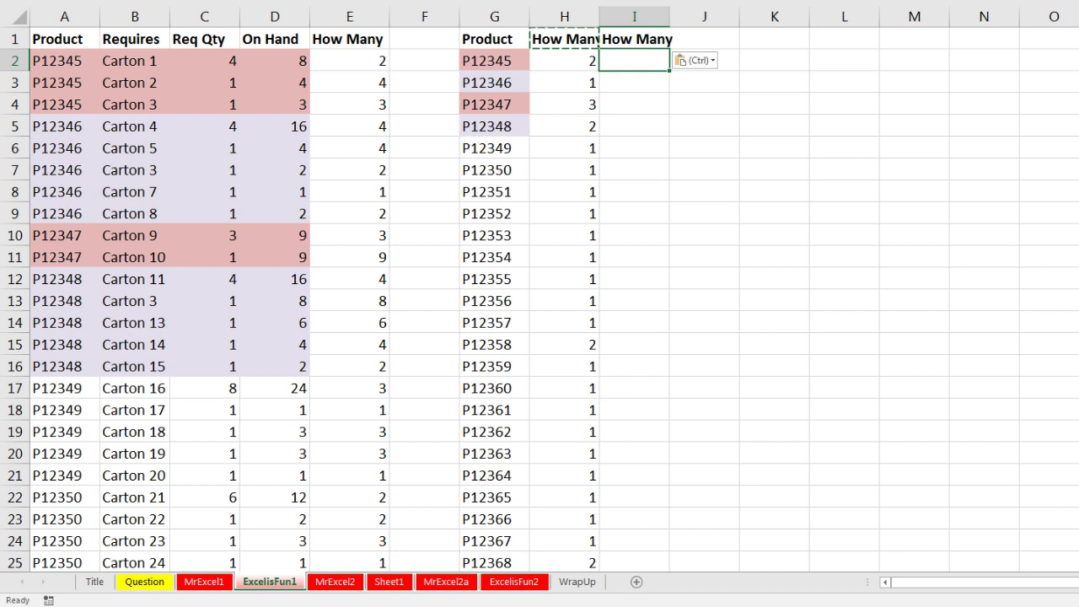
# Begin I2 with =AGGREGATE(15,6, choosing SMALL and ignoring errors.
pyautogui.write('=ag')
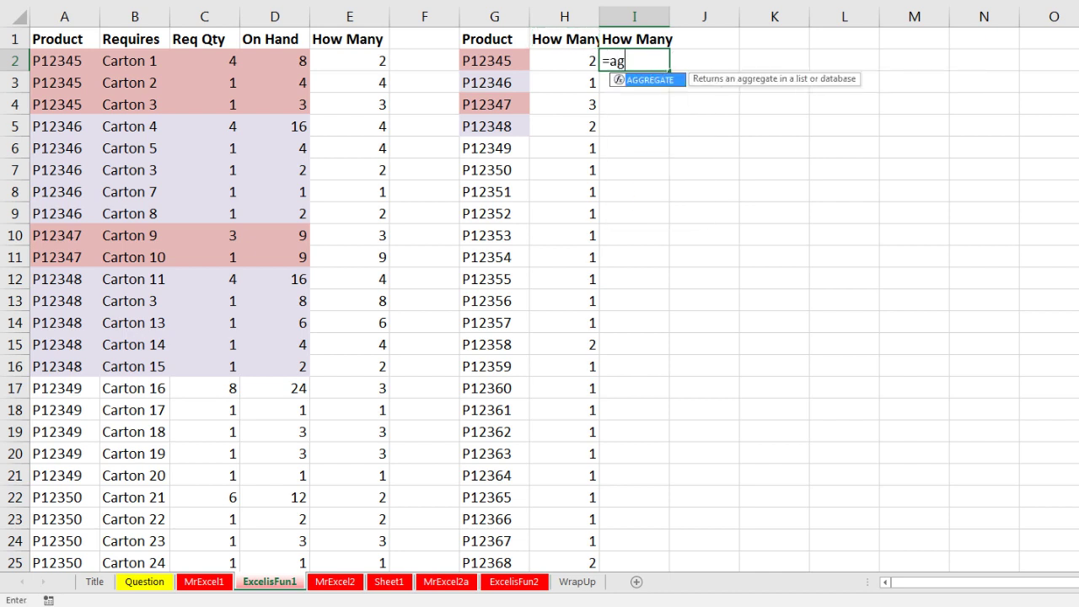
pyautogui.press('Tab')
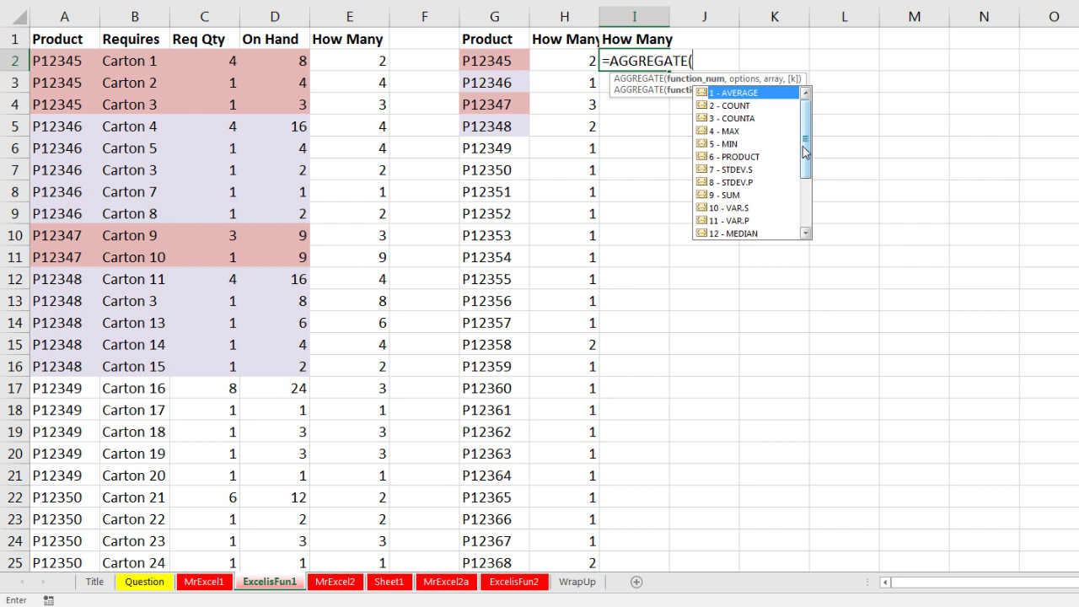
pyautogui.moveTo(802, 145); pyautogui.dragTo(793, 190)
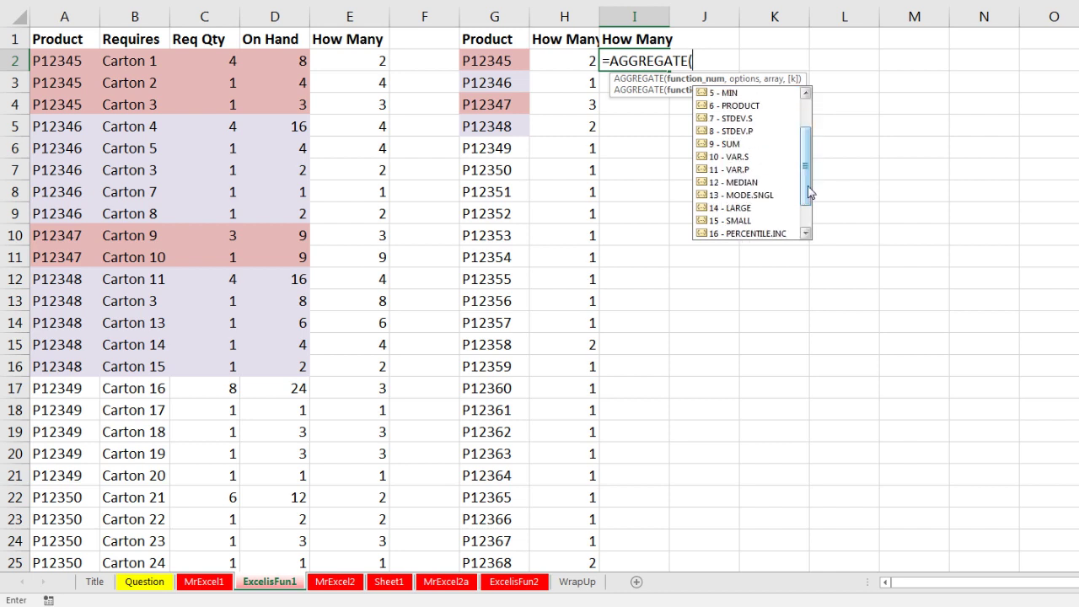
pyautogui.doubleClick(733, 223)
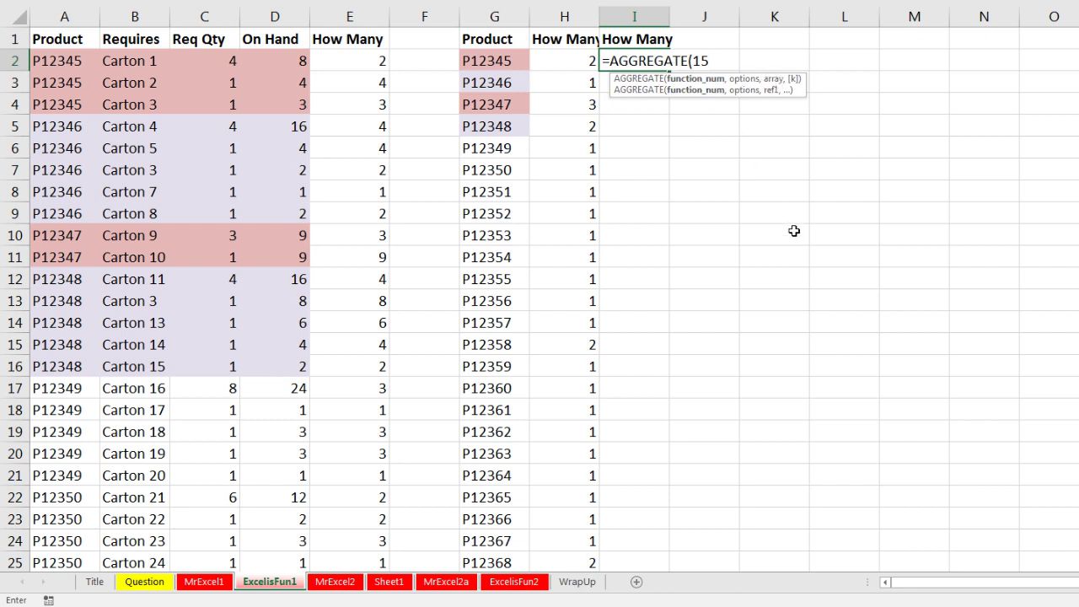
pyautogui.write(',')
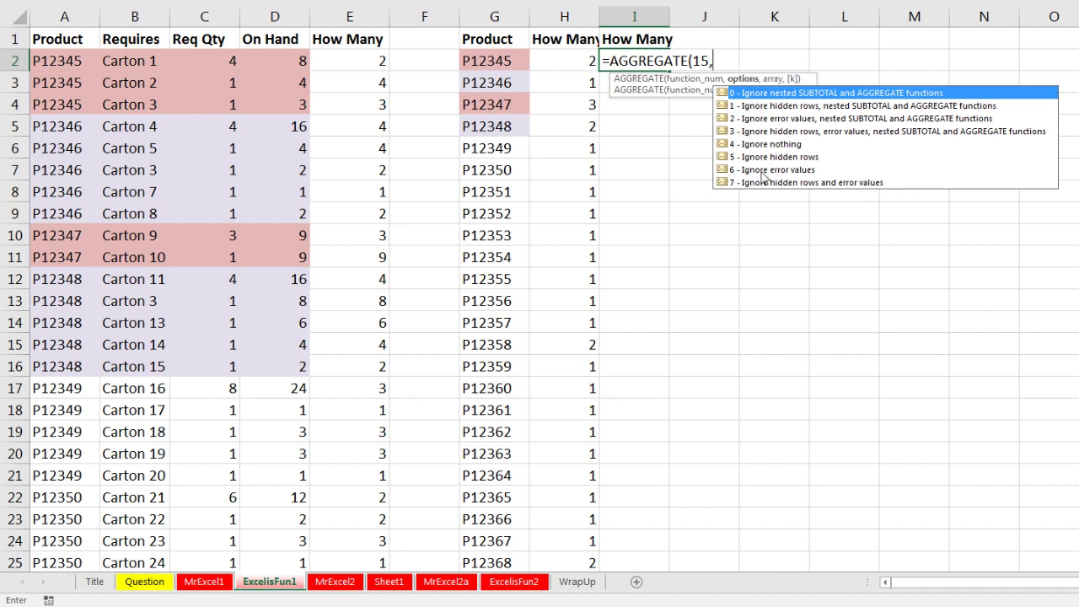
pyautogui.write('6,')
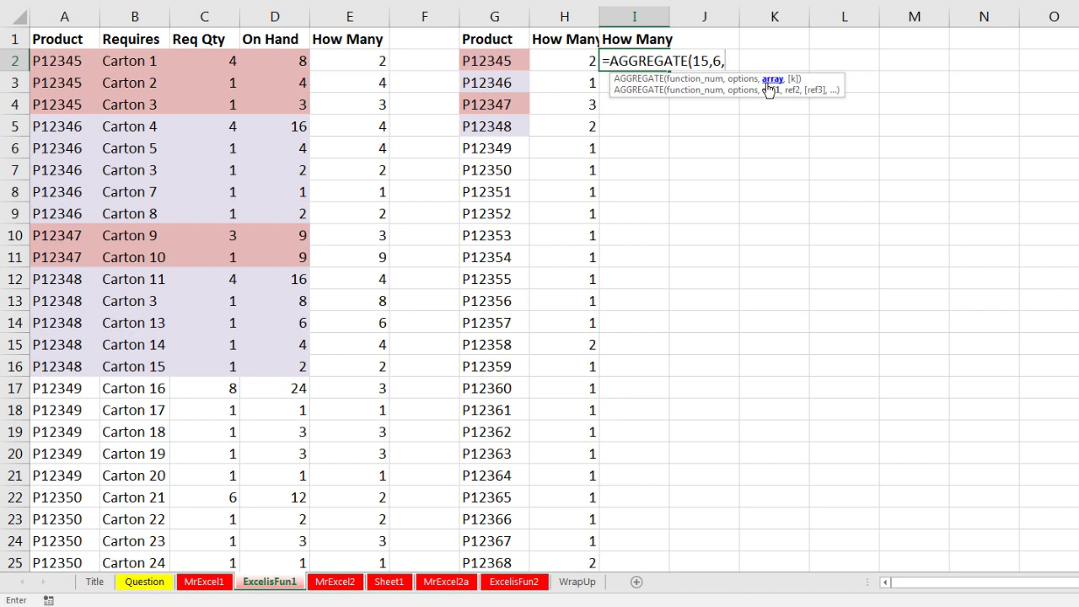
# Add INT($D$2:$D$141/$C$2:$C$141) as the array argument and preview its values with F9.
pyautogui.write('int')
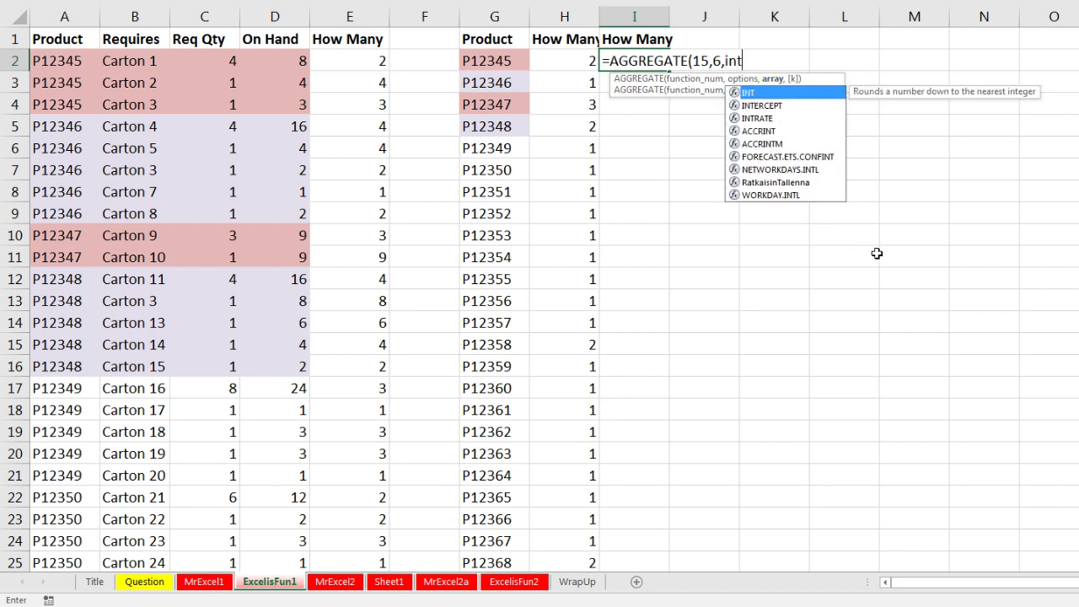
pyautogui.press('Tab')
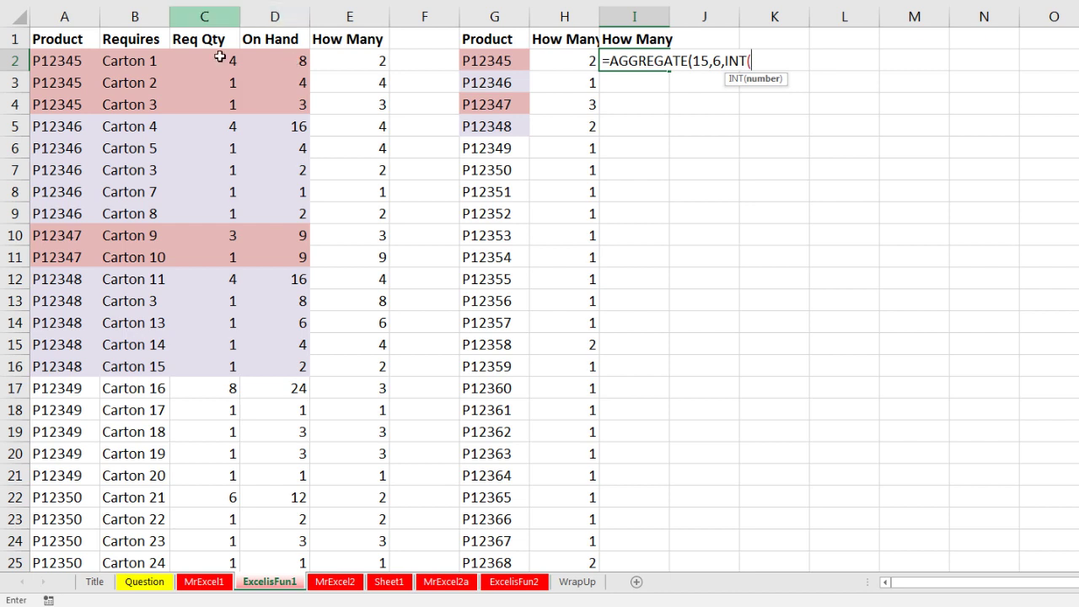
pyautogui.click(278, 60)
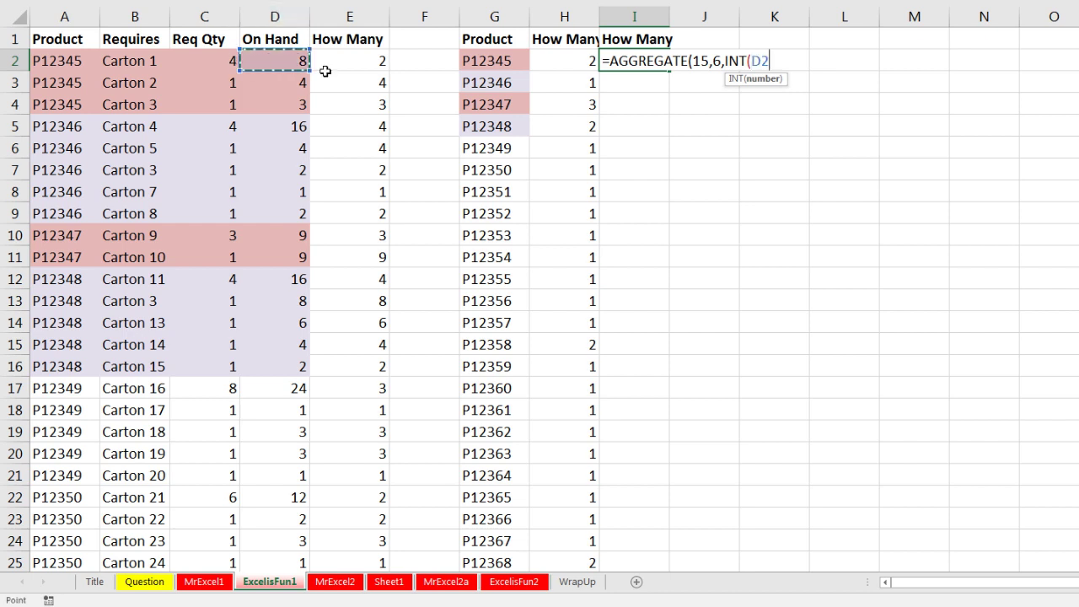
pyautogui.hotkey('ctrl', 'shift', 'Down')
pyautogui.press('F4')
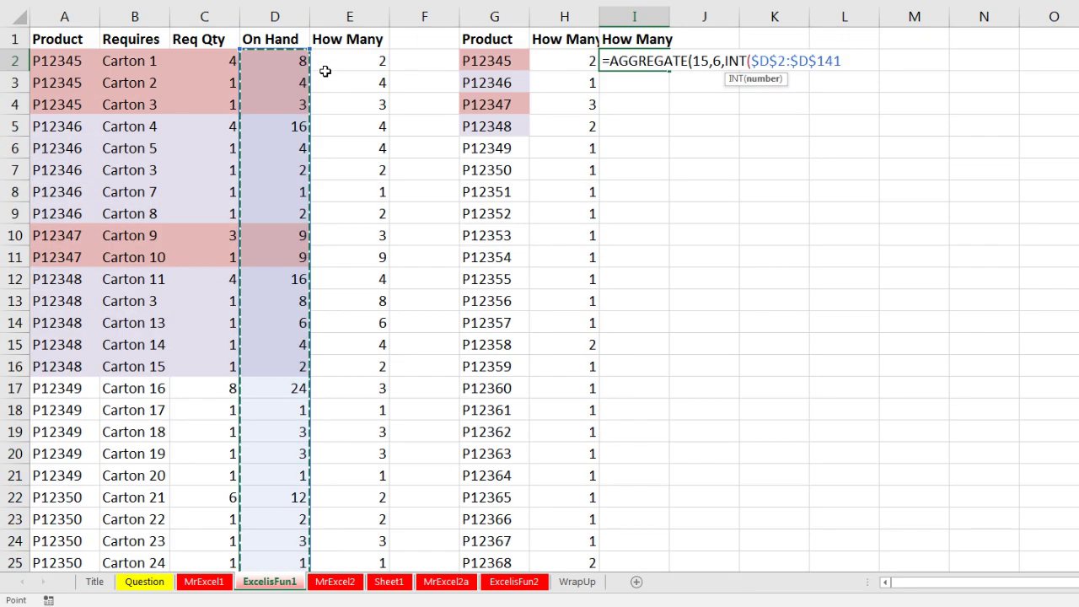
pyautogui.write('/')
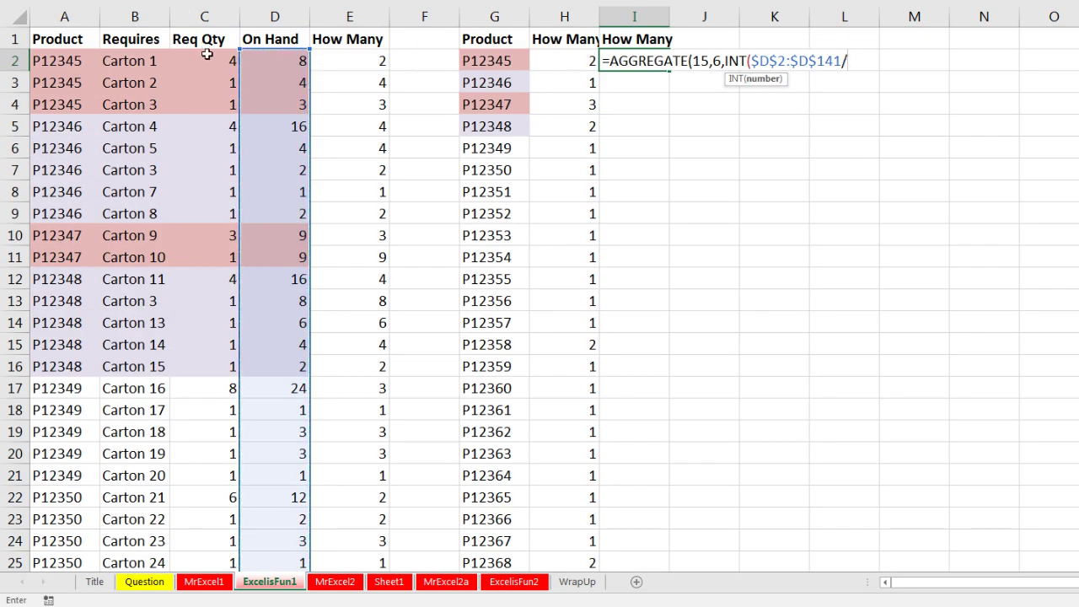
pyautogui.click(210, 62)
pyautogui.hotkey('ctrl', 'shift', 'Down')
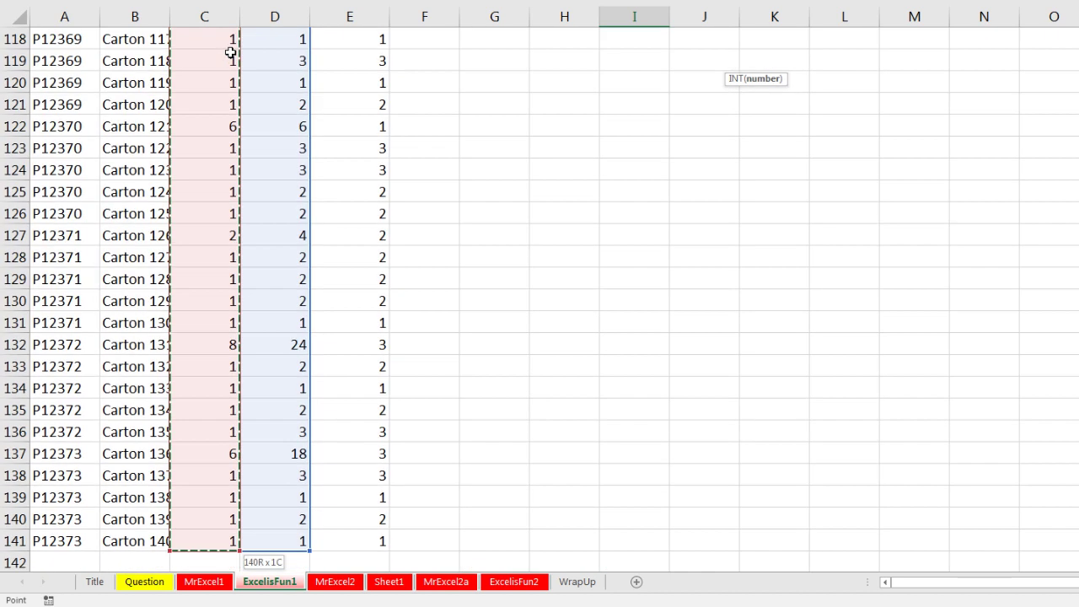
pyautogui.press('F4')
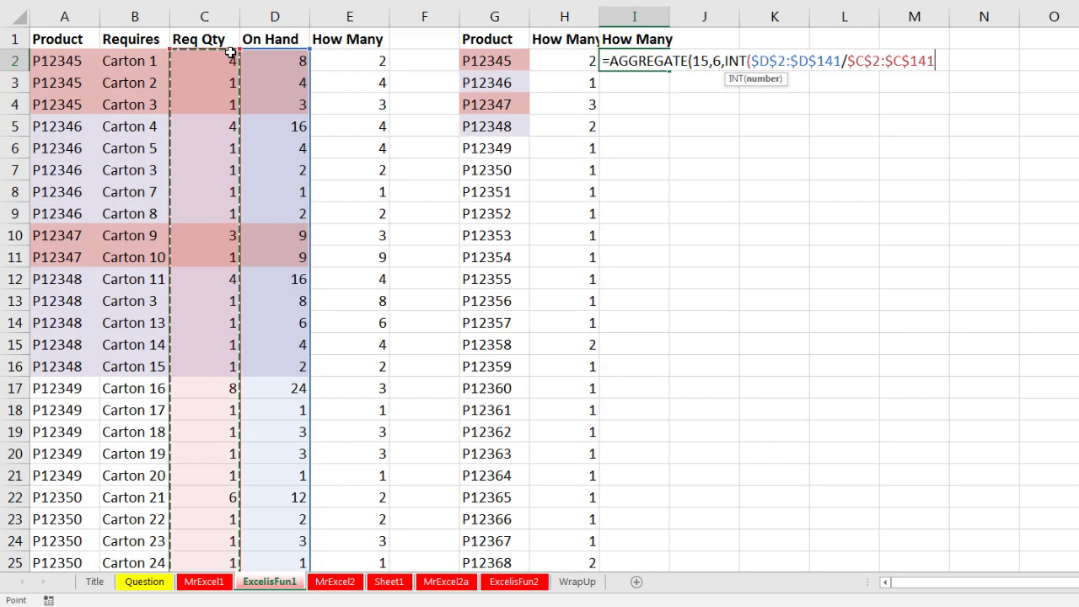
pyautogui.write(')')
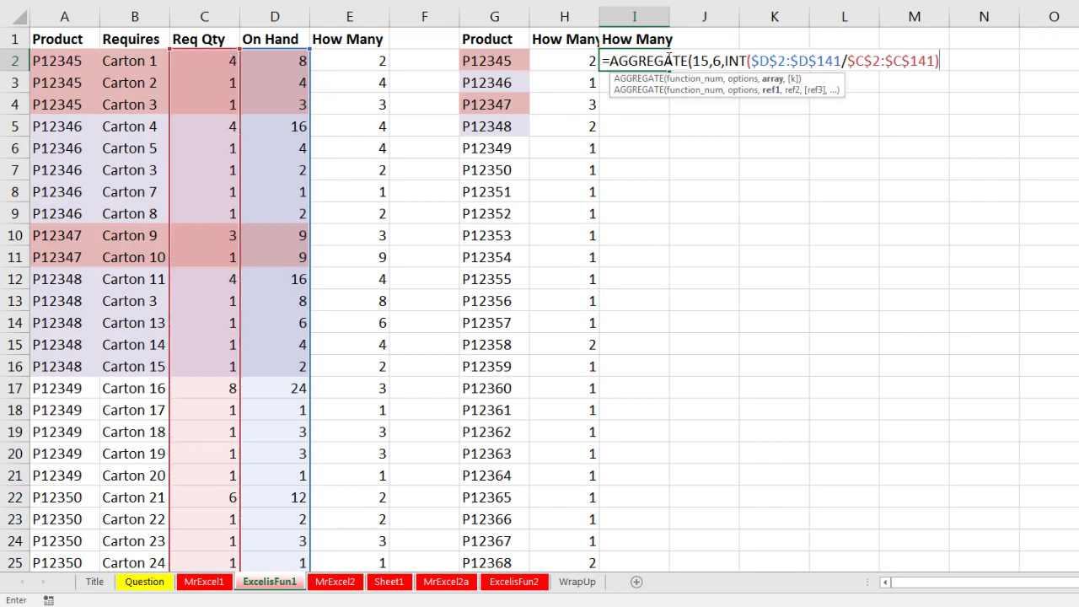
pyautogui.click(773, 78)
pyautogui.press('F9')
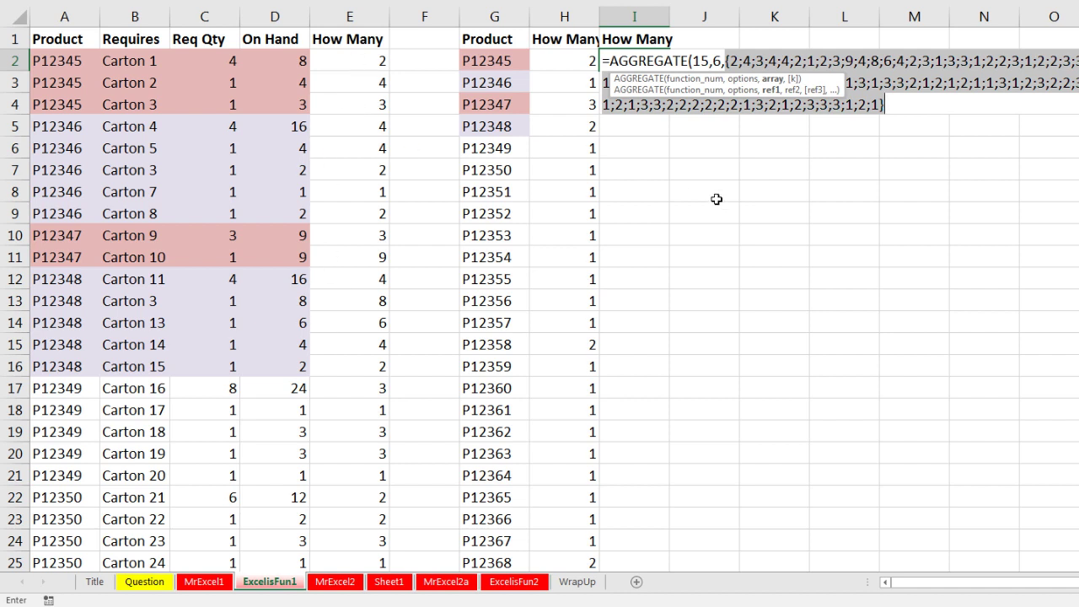
# Divide the INT array by ($A$2:$A$141=G2) to keep only product P12345's kit counts.
pyautogui.hotkey('ctrl', 'z')
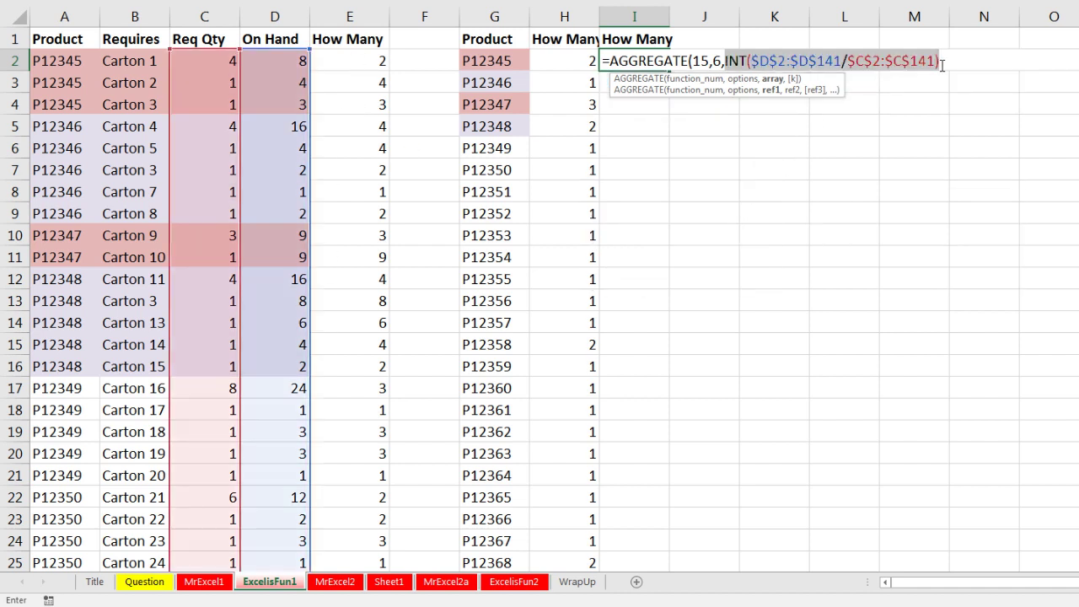
pyautogui.click(946, 63)
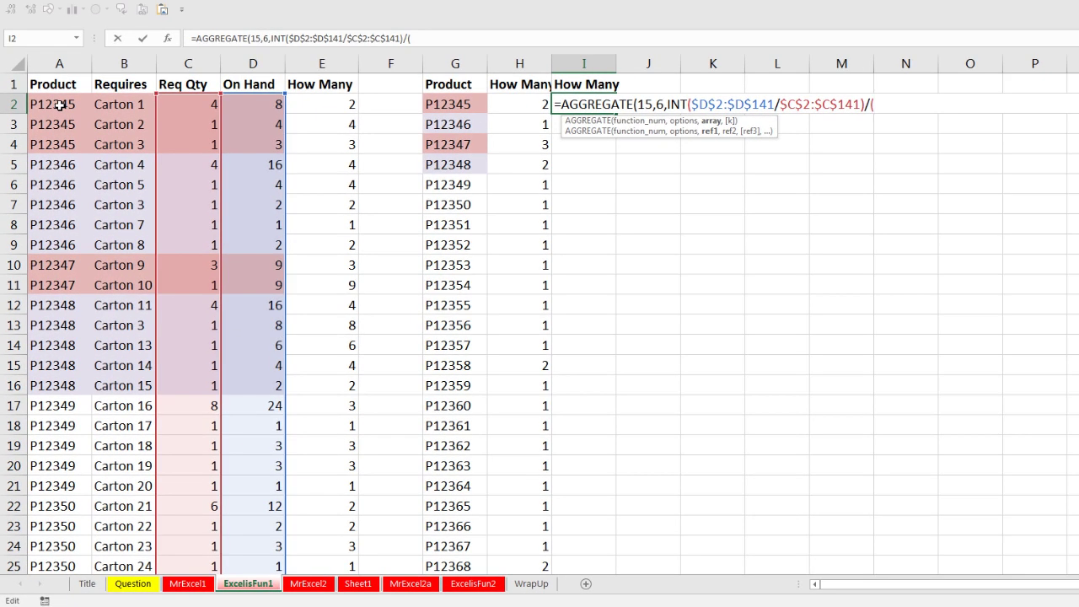
pyautogui.click(59, 105)
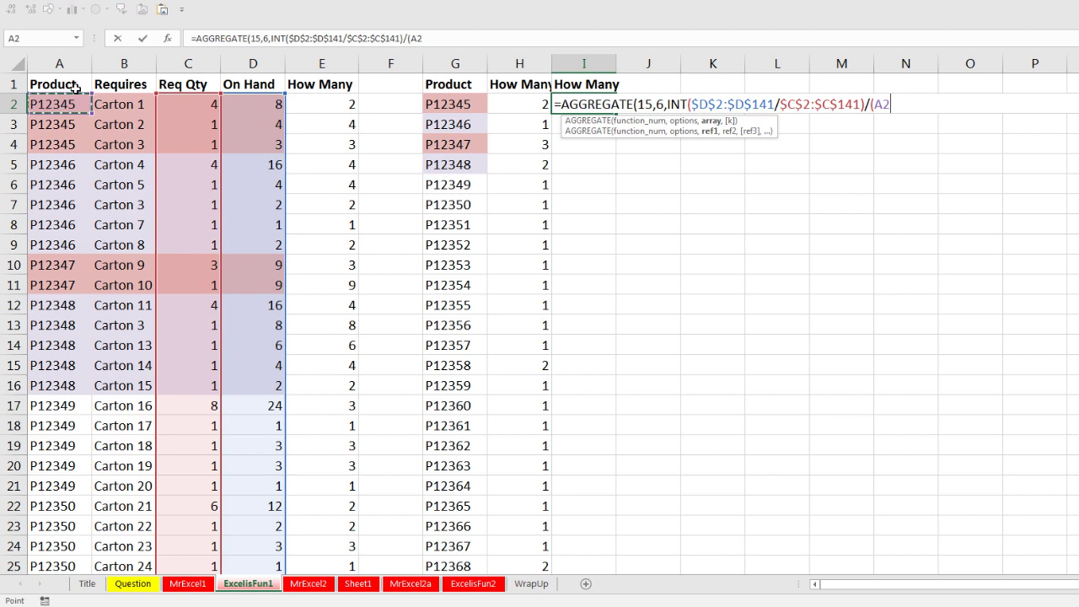
pyautogui.hotkey('ctrl', 'shift', 'Down')
pyautogui.press('F4')
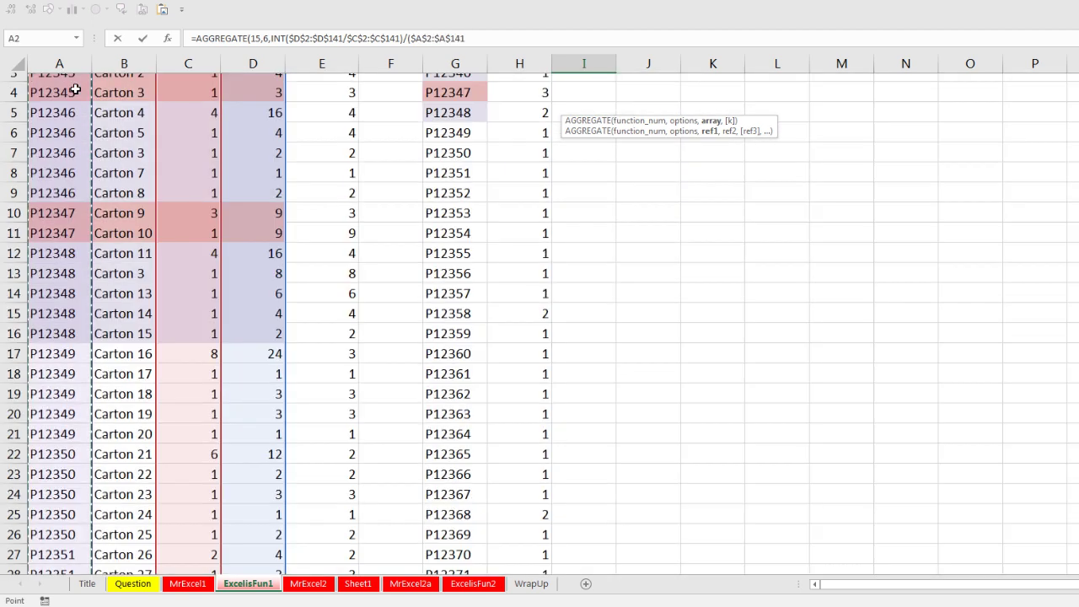
pyautogui.write('=')
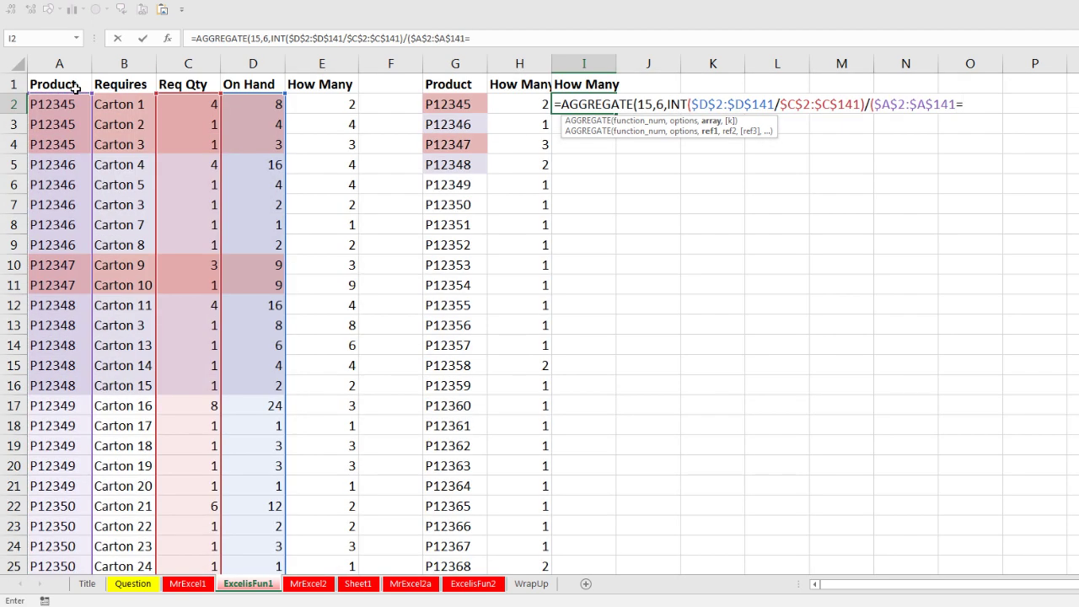
pyautogui.press('Left')
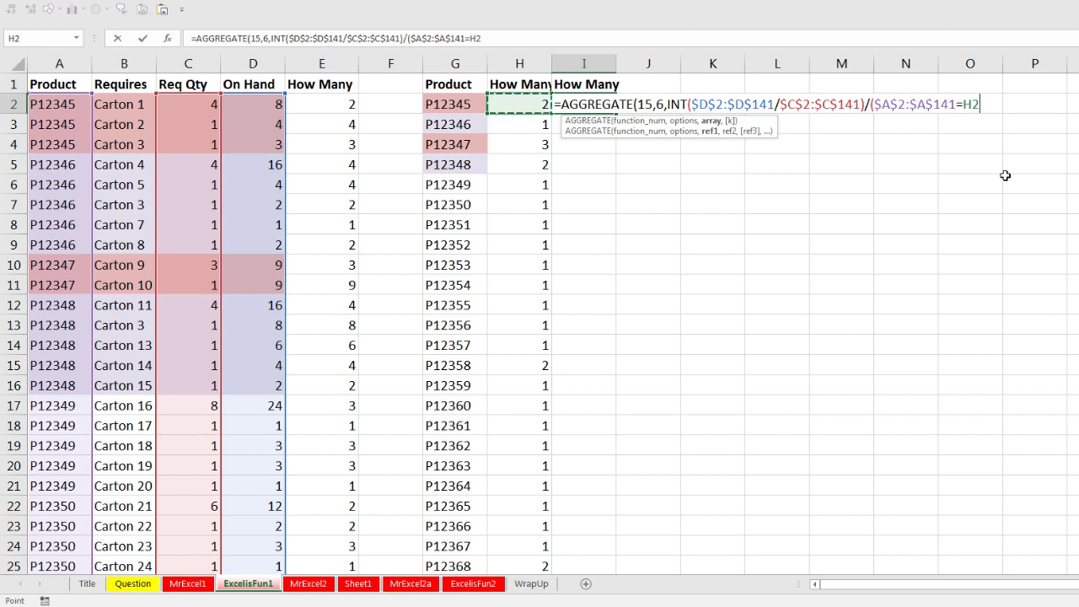
pyautogui.press('Left')
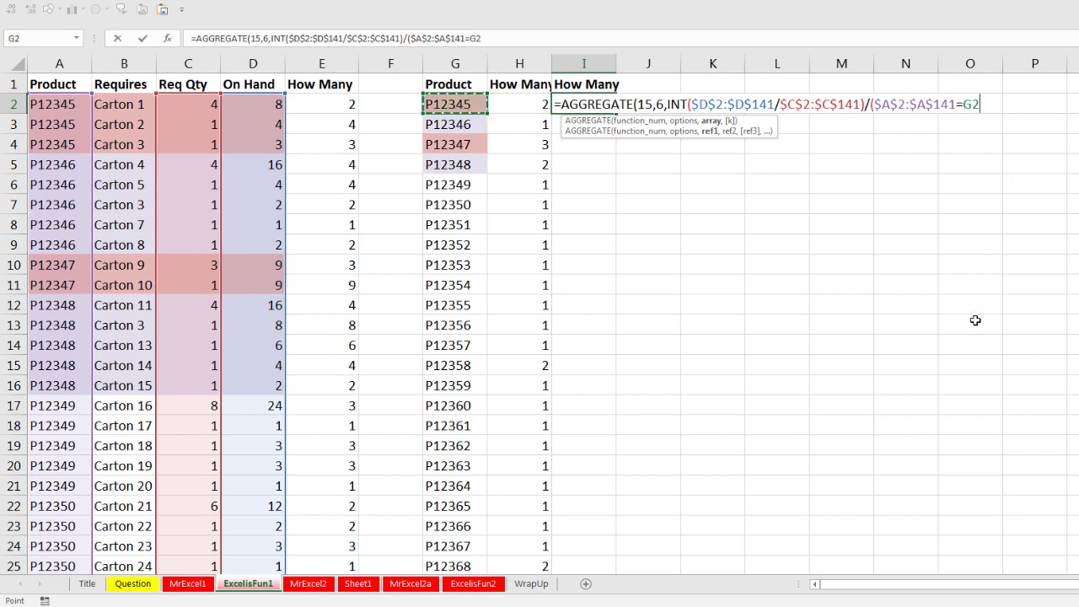
pyautogui.write(')')
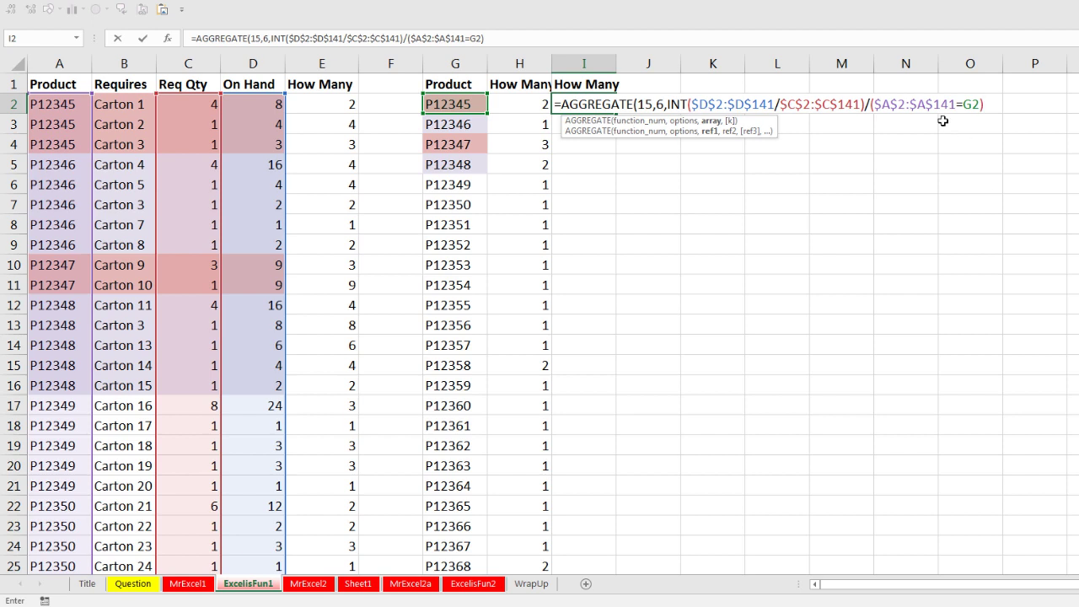
# Preview the comparison and whole array argument with F9, then close the array parenthesis.
pyautogui.moveTo(873, 103); pyautogui.dragTo(990, 103)
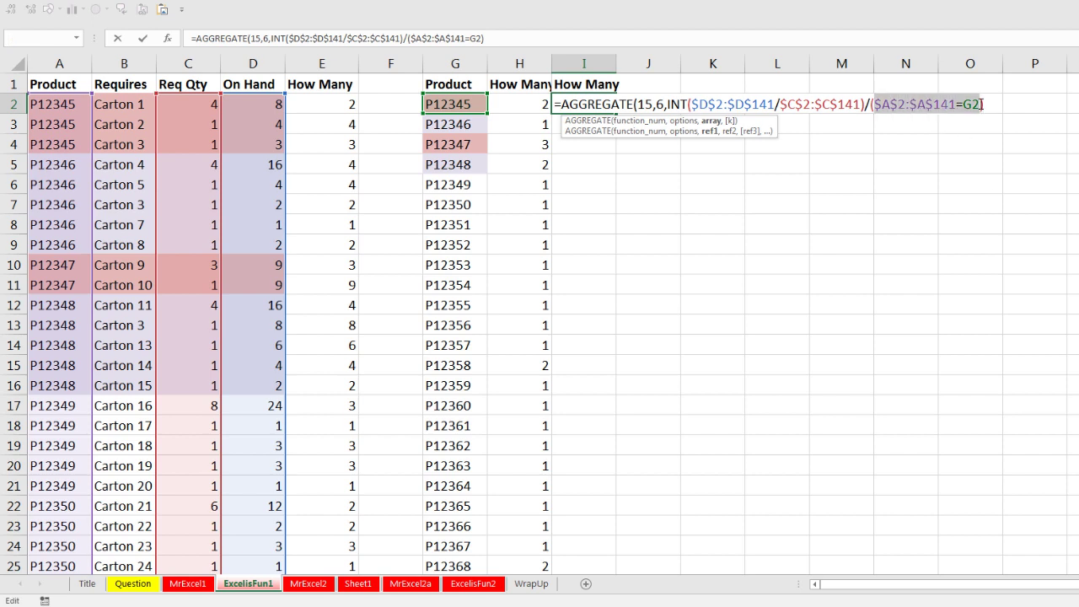
pyautogui.press('F9')
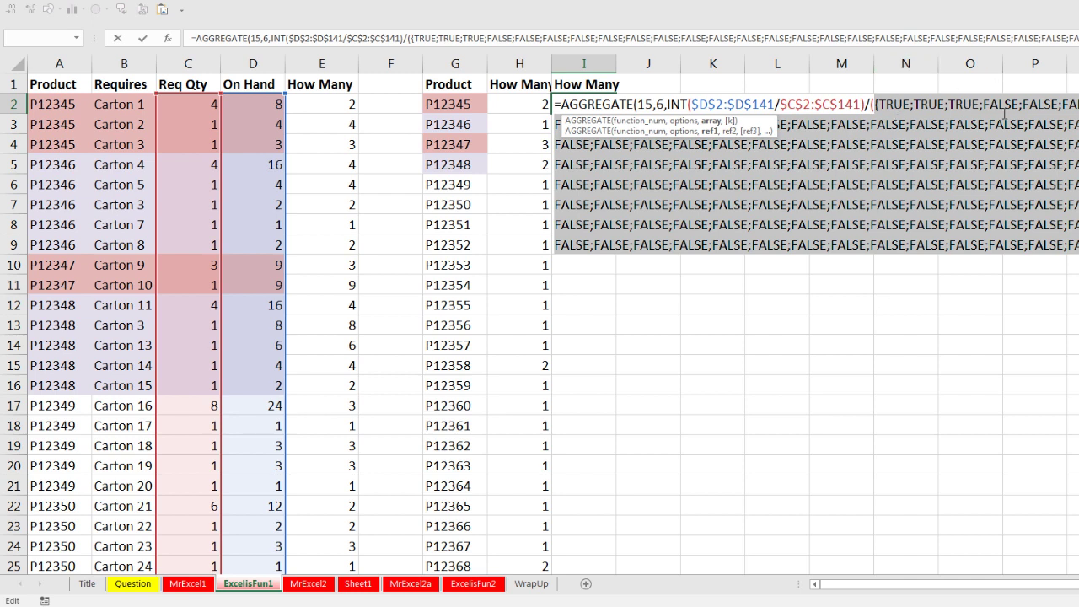
pyautogui.hotkey('ctrl', 'z')
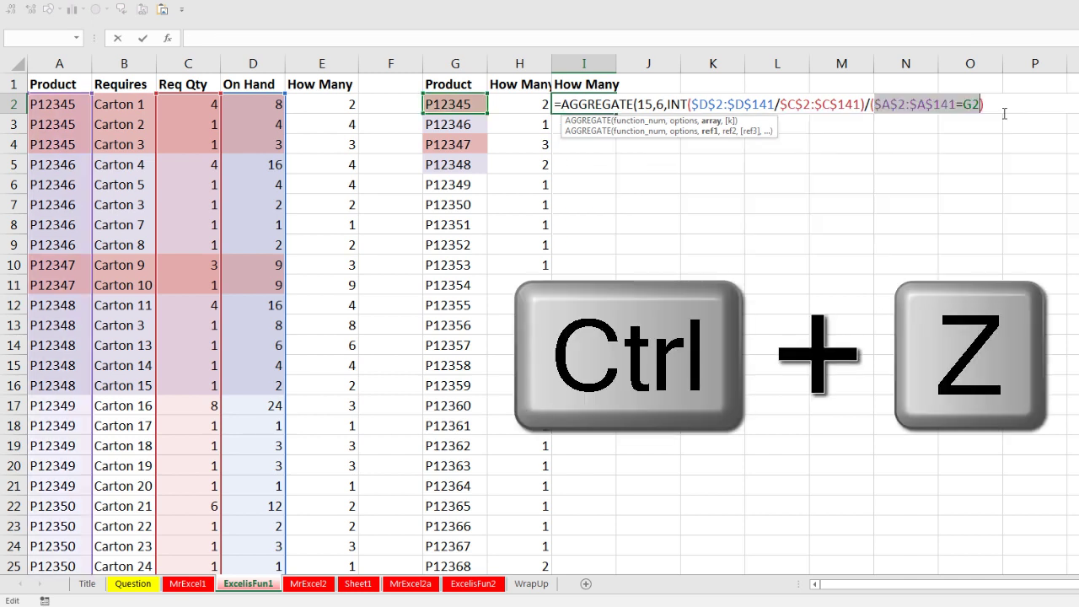
pyautogui.click(712, 121)
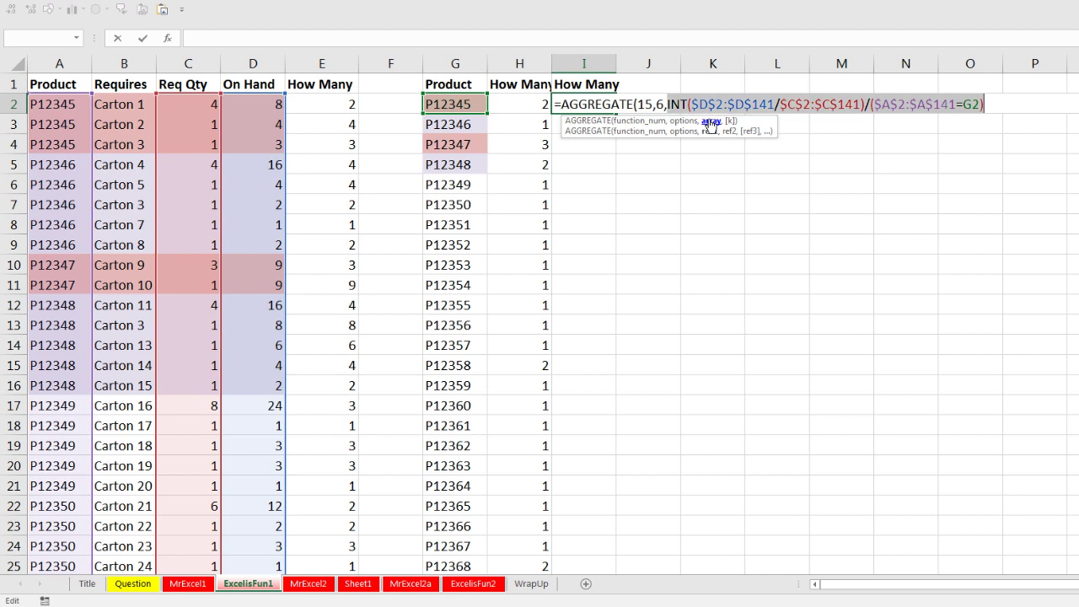
pyautogui.press('F9')
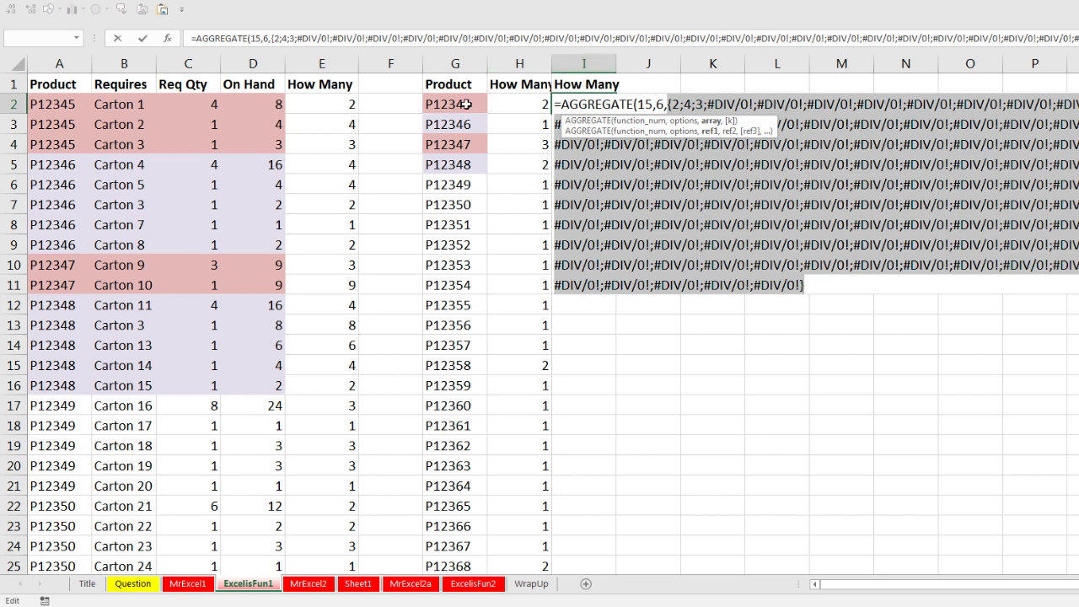
pyautogui.hotkey('ctrl', 'z')
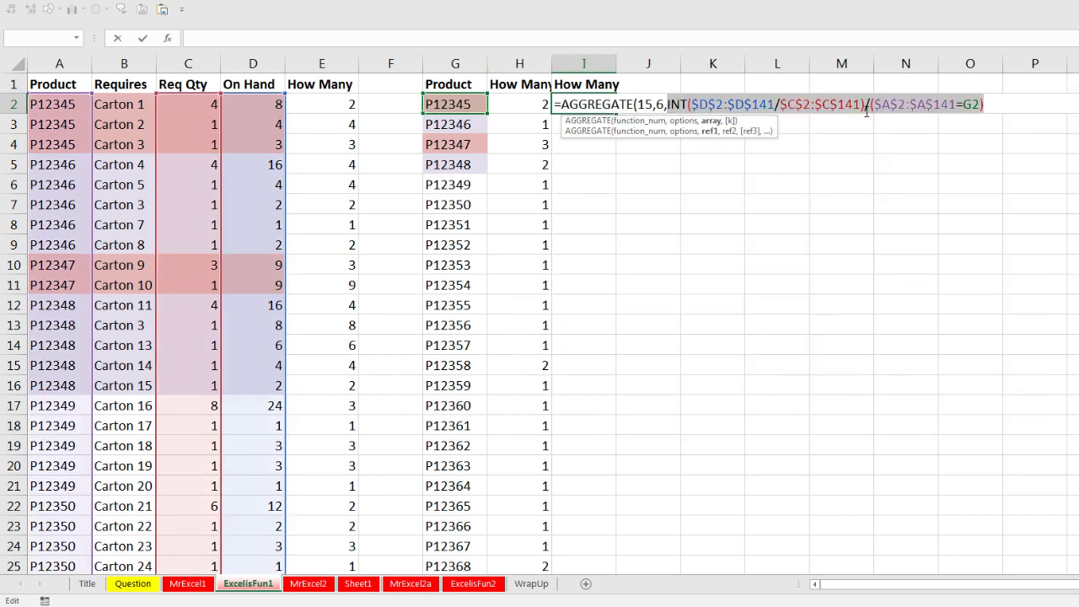
pyautogui.click(1008, 103)
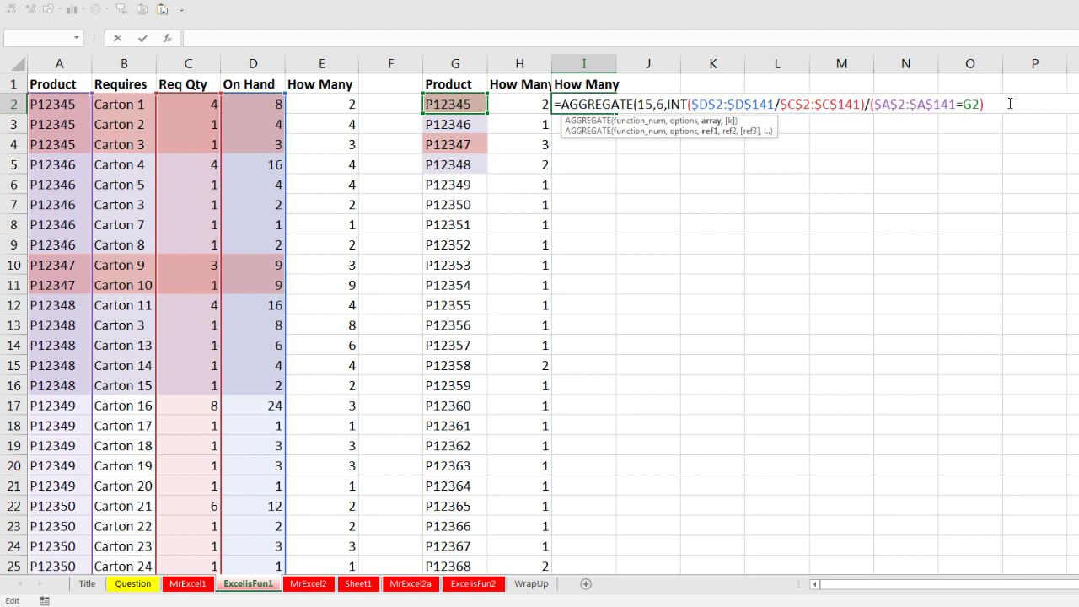
pyautogui.write(')')
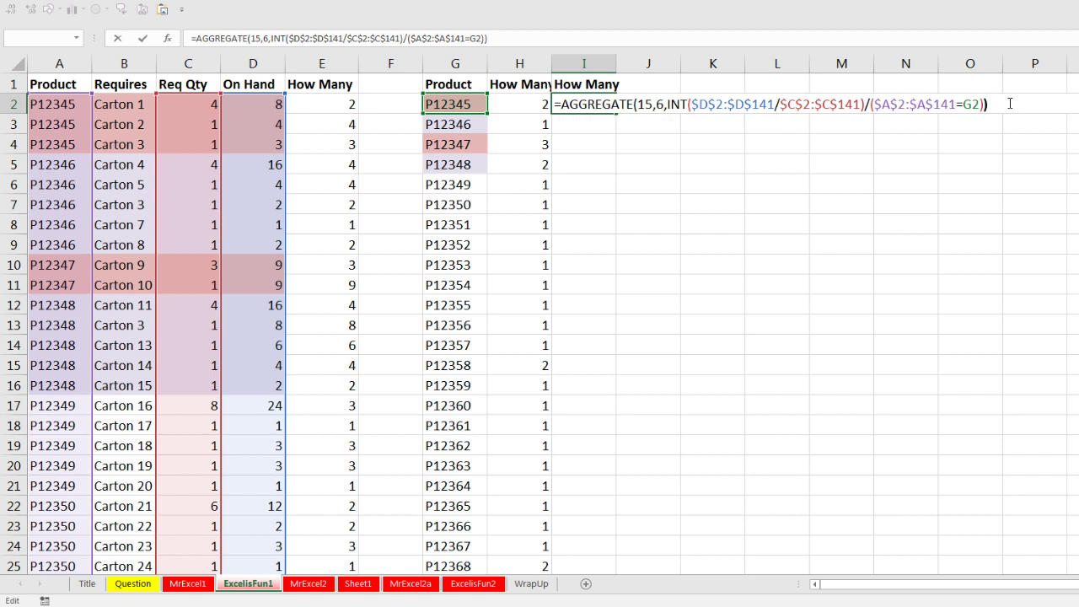
# Finish the I2 AGGREGATE formula with k argument 1 and enter it.
pyautogui.click(869, 105)
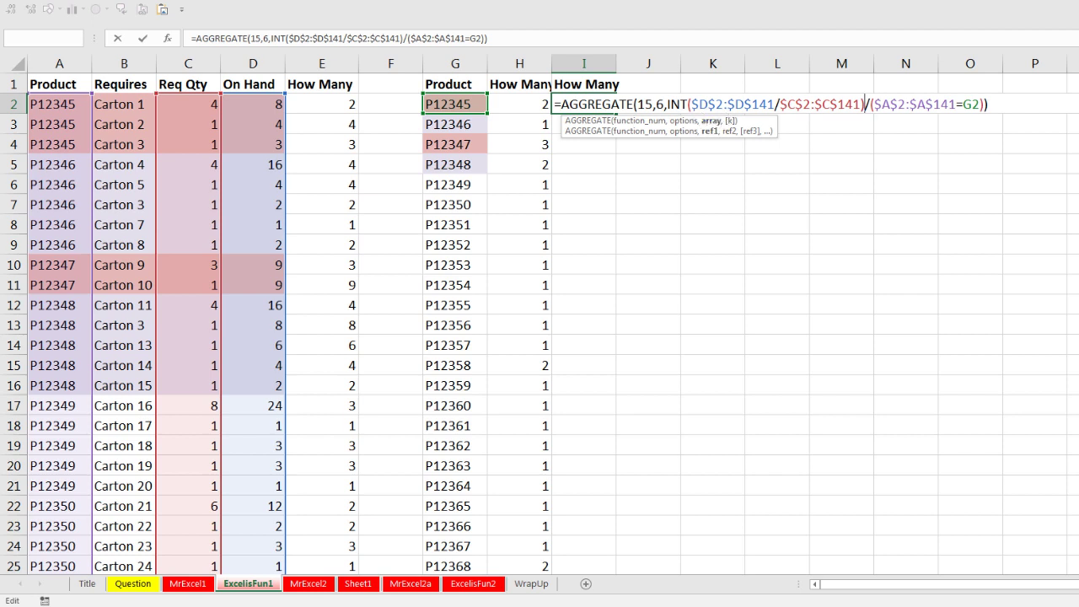
pyautogui.hotkey('ctrl', 'Return')
pyautogui.press('F2')
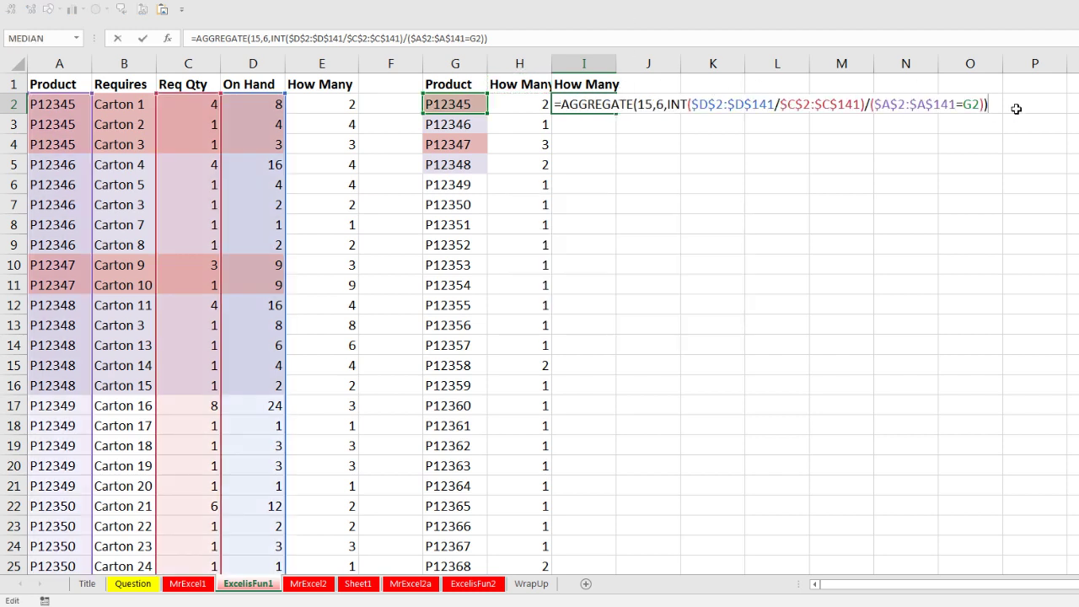
pyautogui.press('BackSpace')
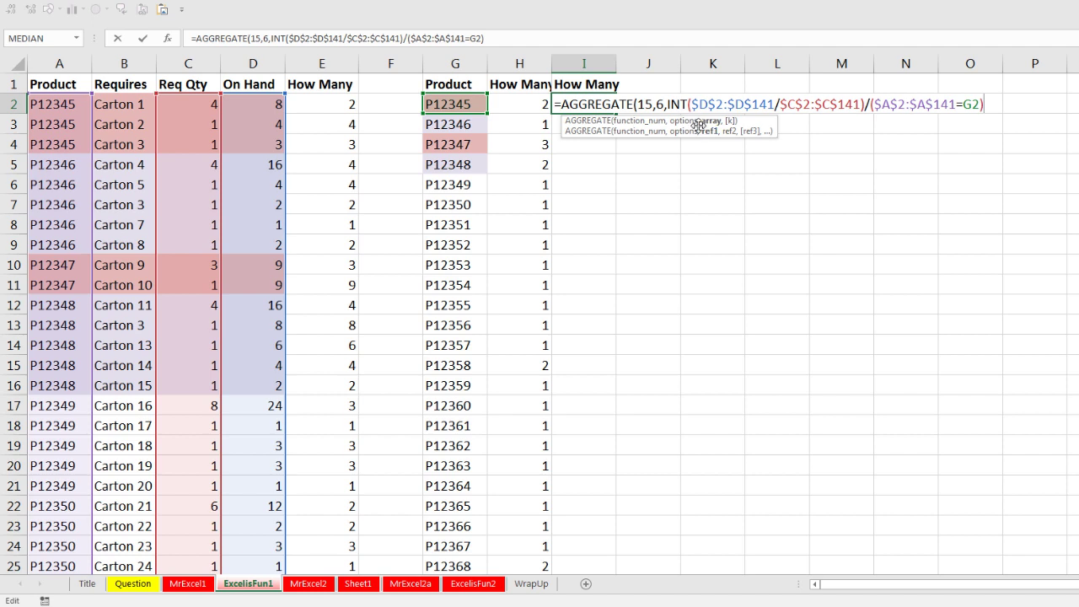
pyautogui.write(',')
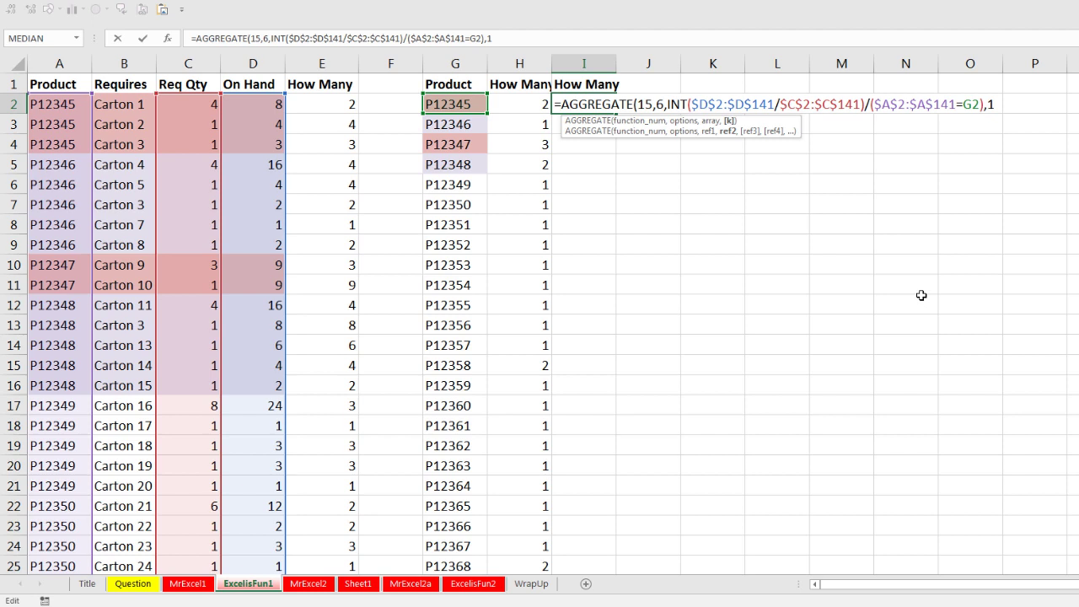
pyautogui.write('1)')
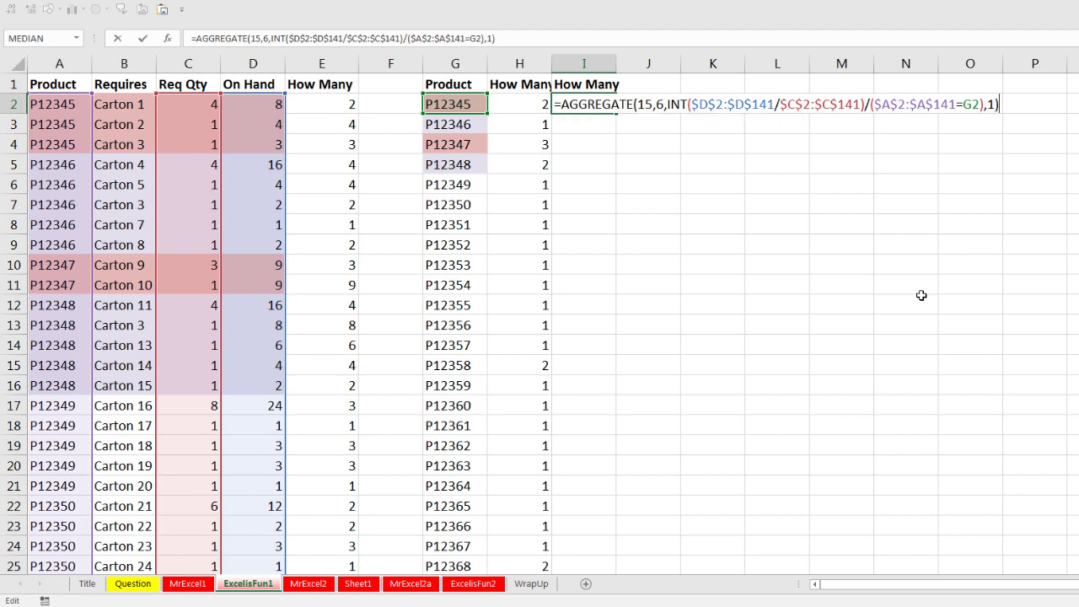
pyautogui.hotkey('ctrl', 'Return')
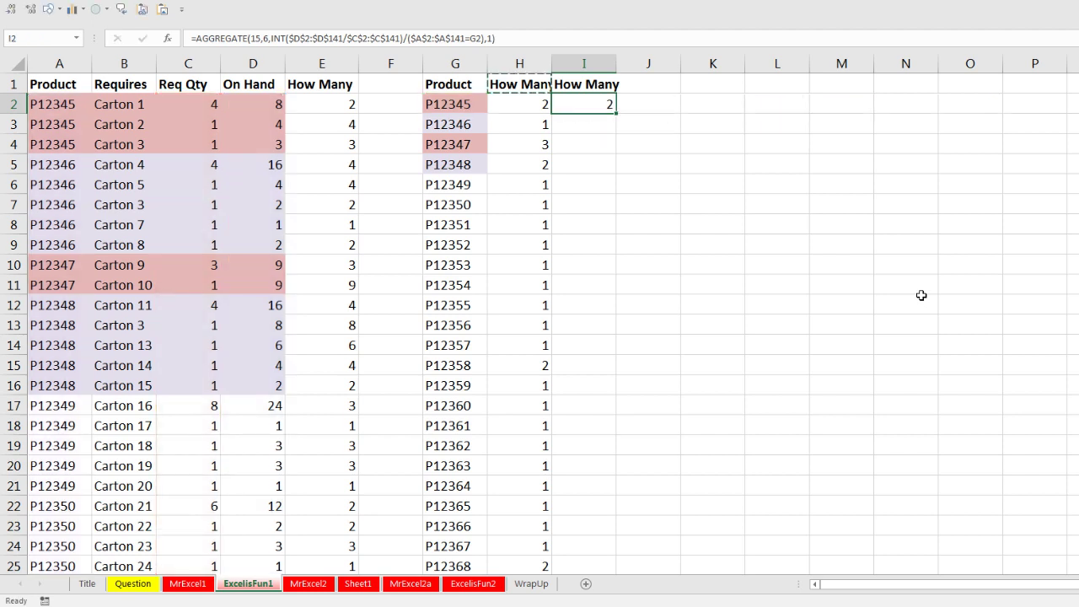
# Fill the formula down column I and inspect I5's formula references.
pyautogui.doubleClick(616, 114)
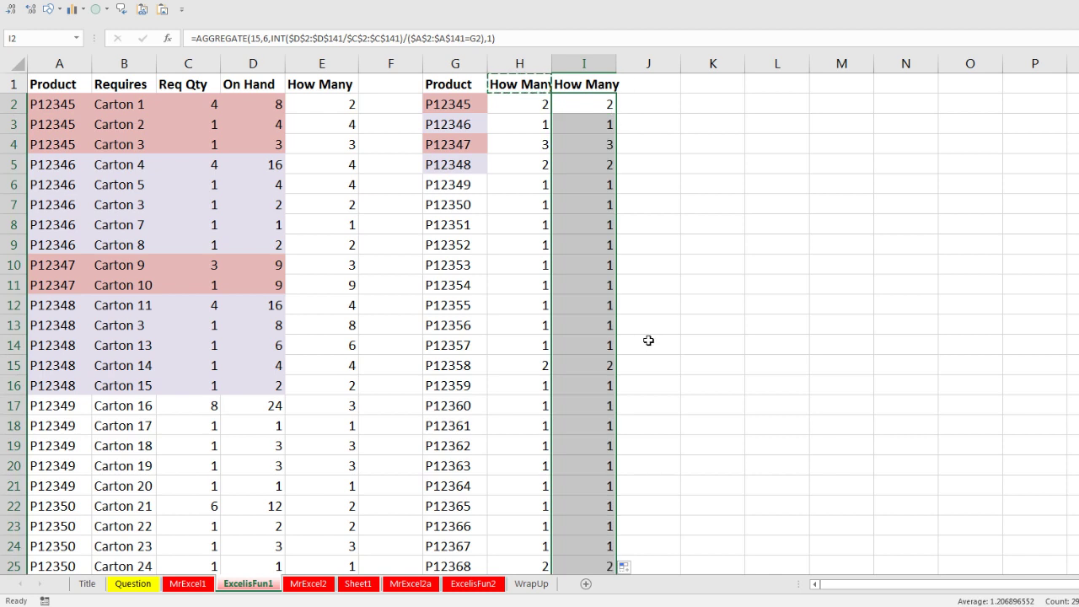
pyautogui.click(611, 165)
pyautogui.doubleClick(601, 165)
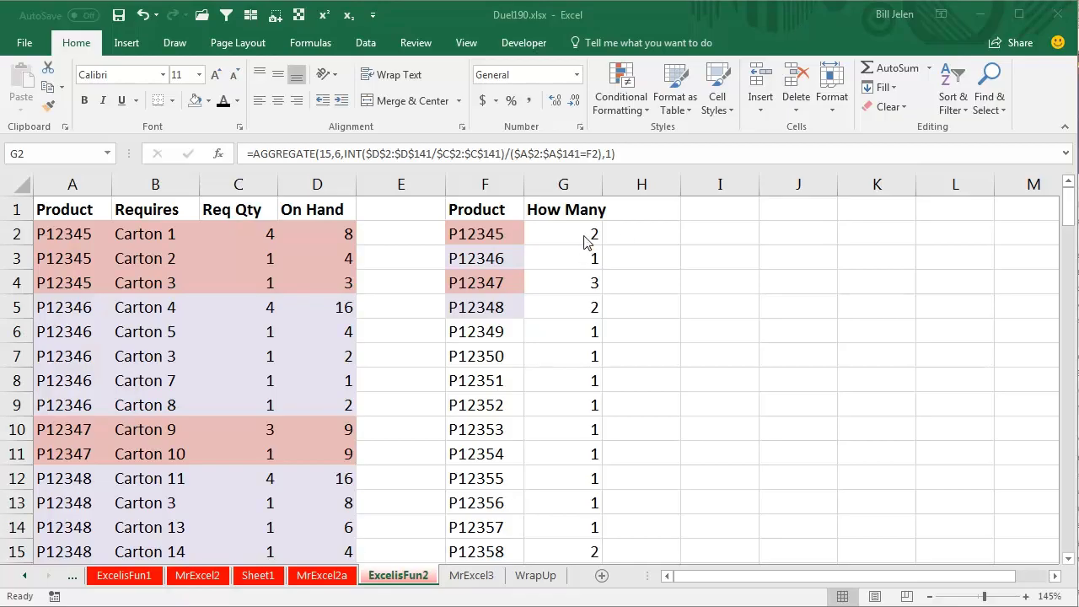
# Display the AGGREGATE formula in cell G2 on the ExcelisFun2 sheet.
pyautogui.click(588, 236)
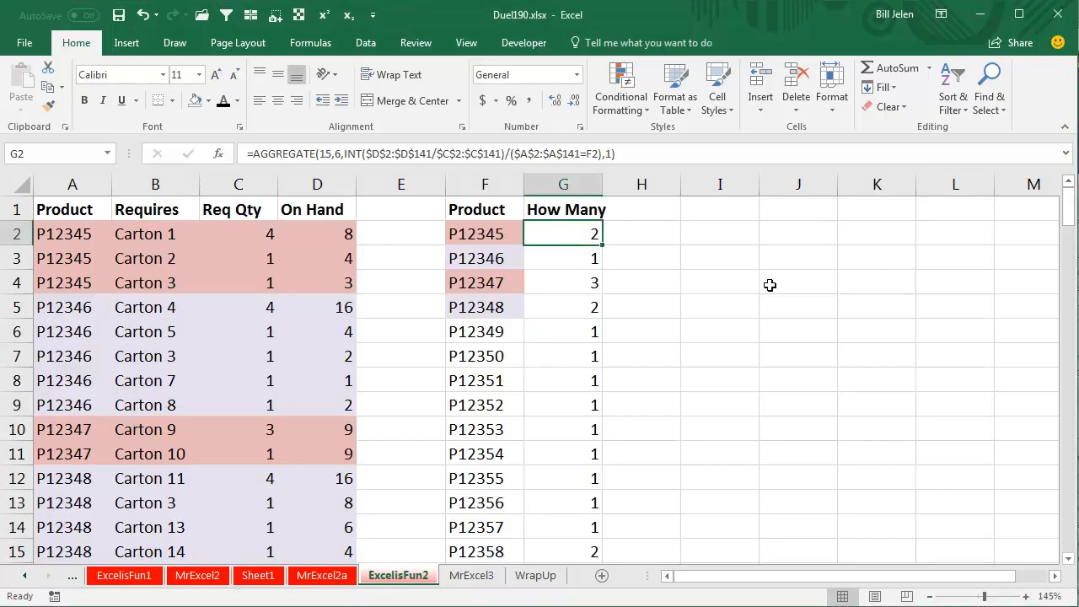
pyautogui.press('F2')
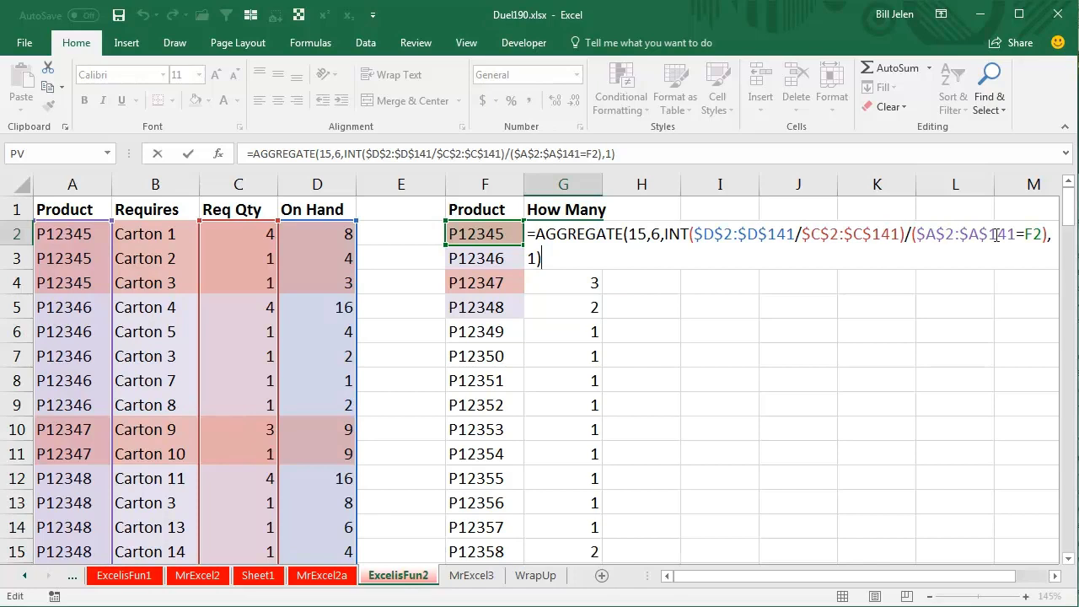
pyautogui.hotkey('ctrl', 'Return')
# On MrExcel3, make the P12348 Carton 3 row (B13:D13) red and inspect D2's VLOOKUP.
pyautogui.click(470, 576)
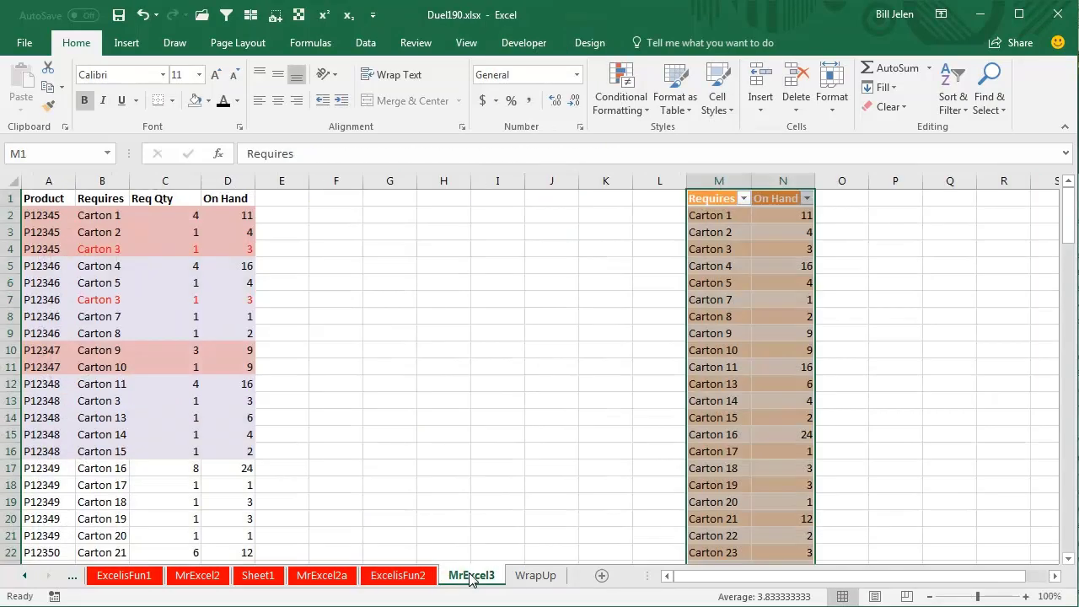
pyautogui.click(102, 251)
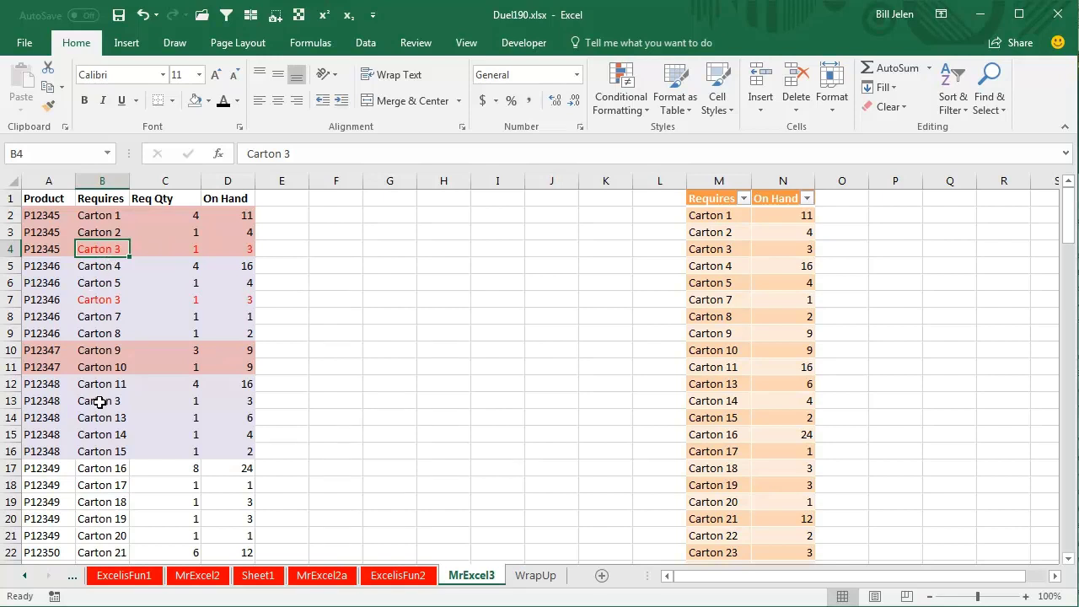
pyautogui.moveTo(100, 402); pyautogui.dragTo(228, 402)
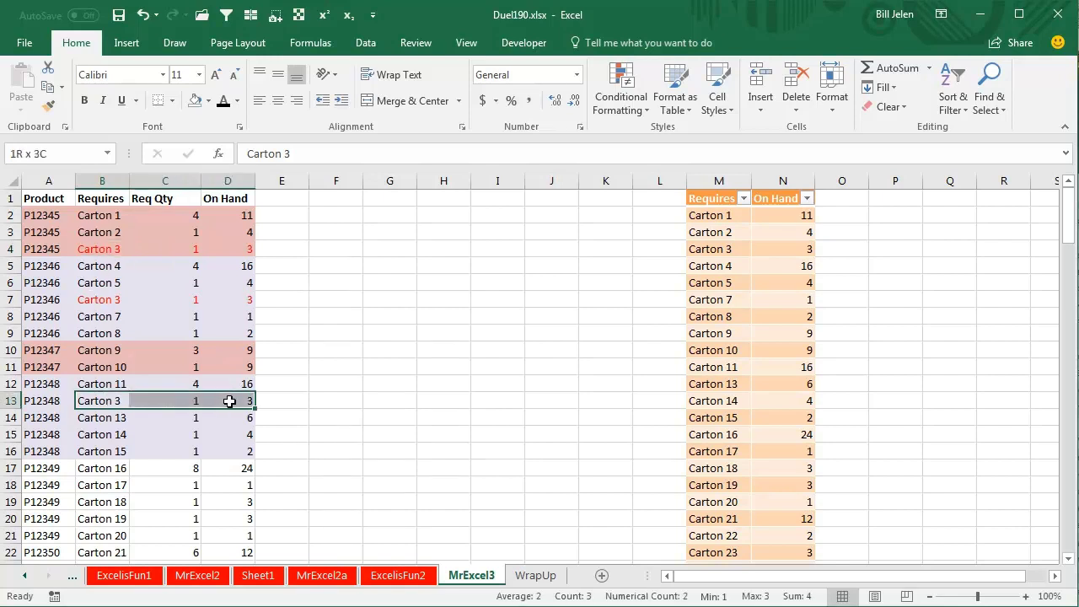
pyautogui.click(237, 100)
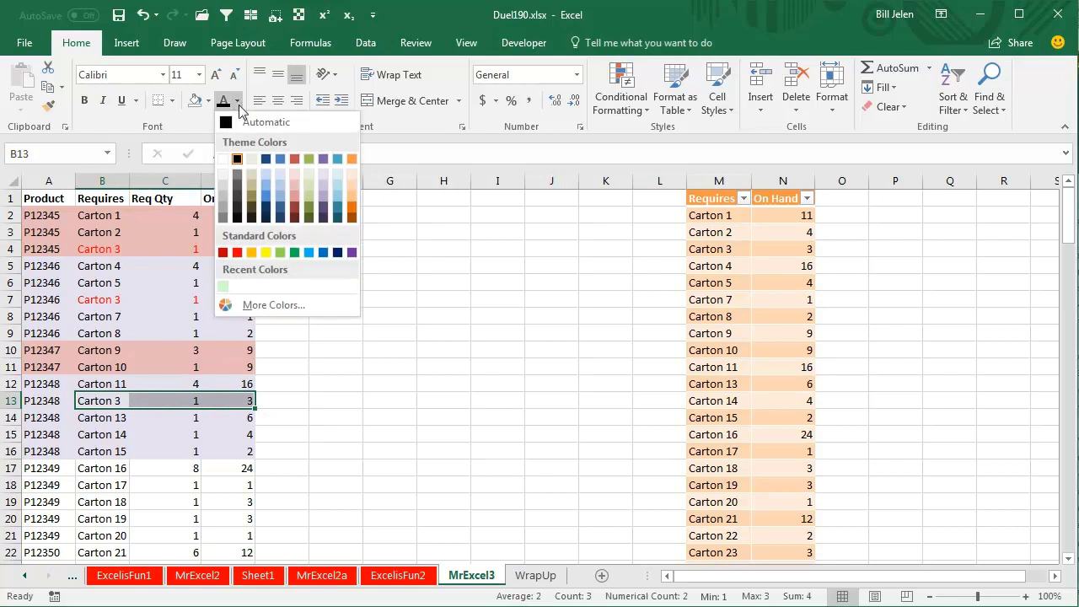
pyautogui.click(238, 252)
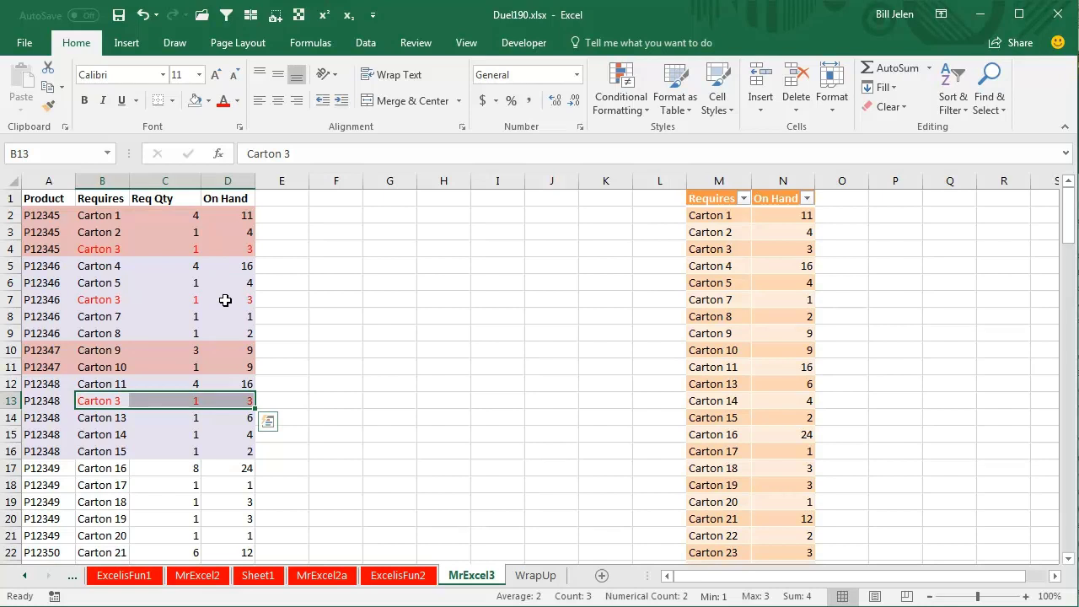
pyautogui.click(244, 215)
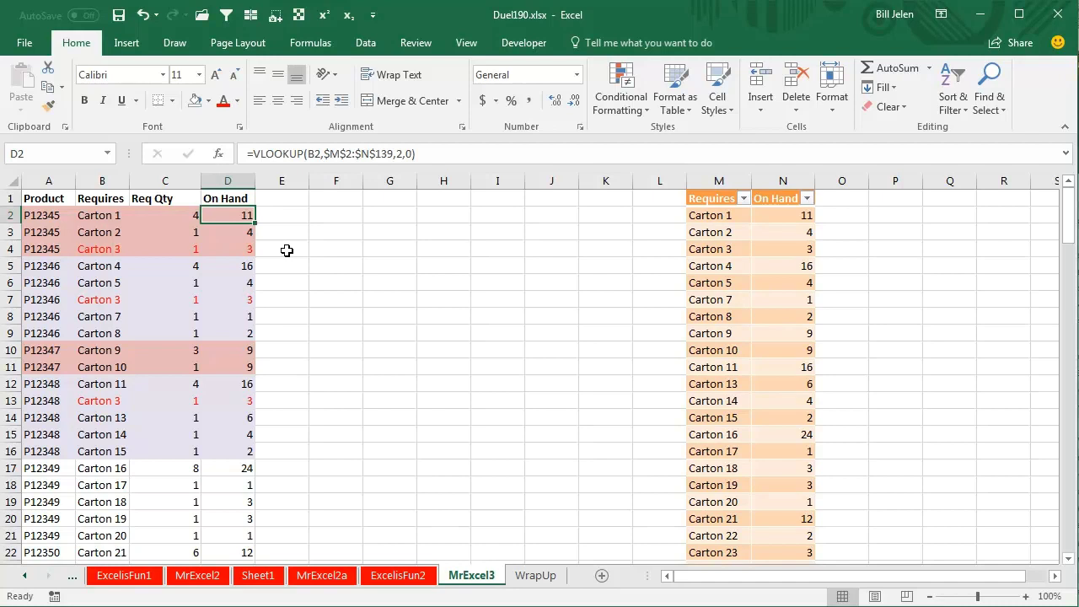
# Convert the product data in A1:D141 into a table with headers.
pyautogui.click(366, 43)
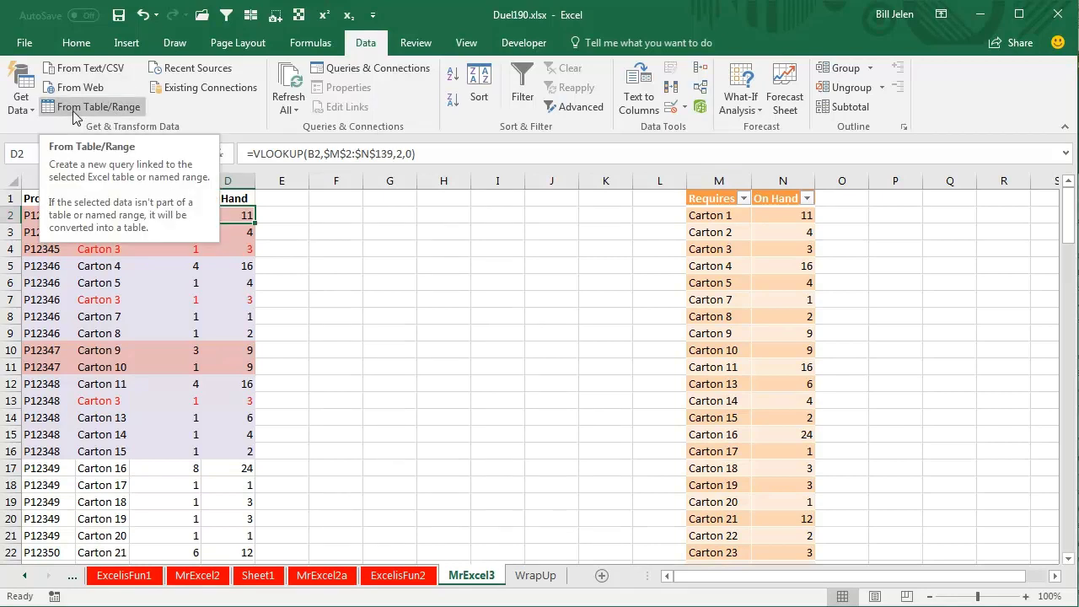
pyautogui.click(42, 250)
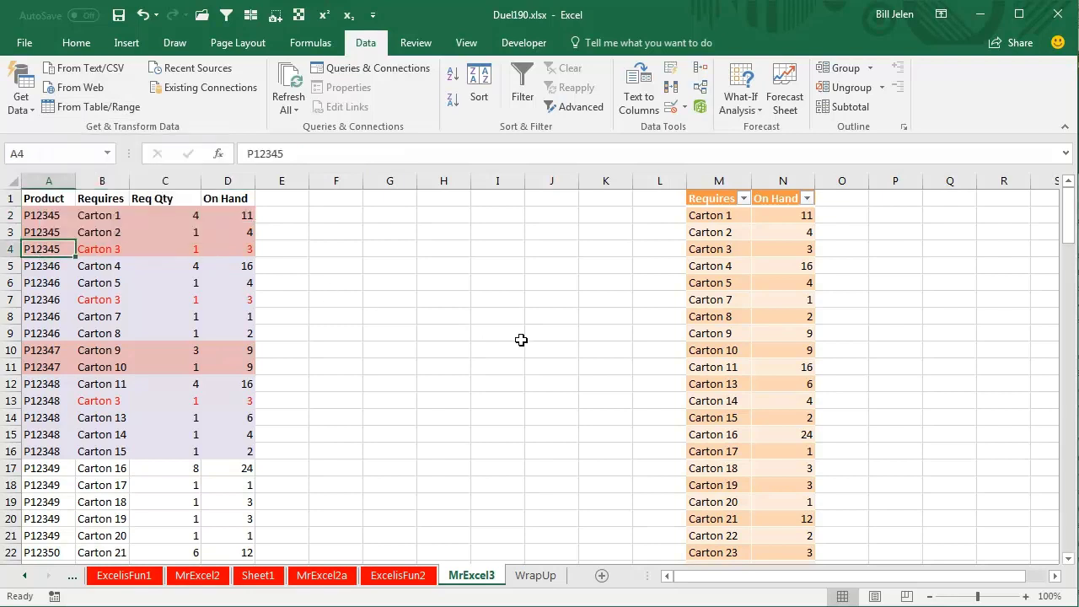
pyautogui.hotkey('ctrl', 't')
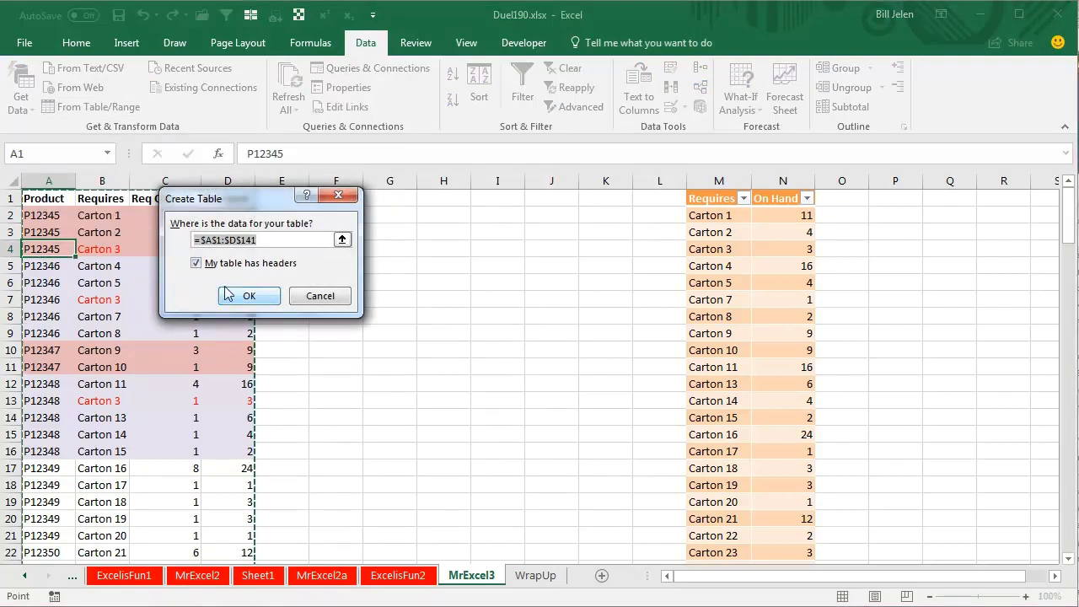
pyautogui.click(239, 290)
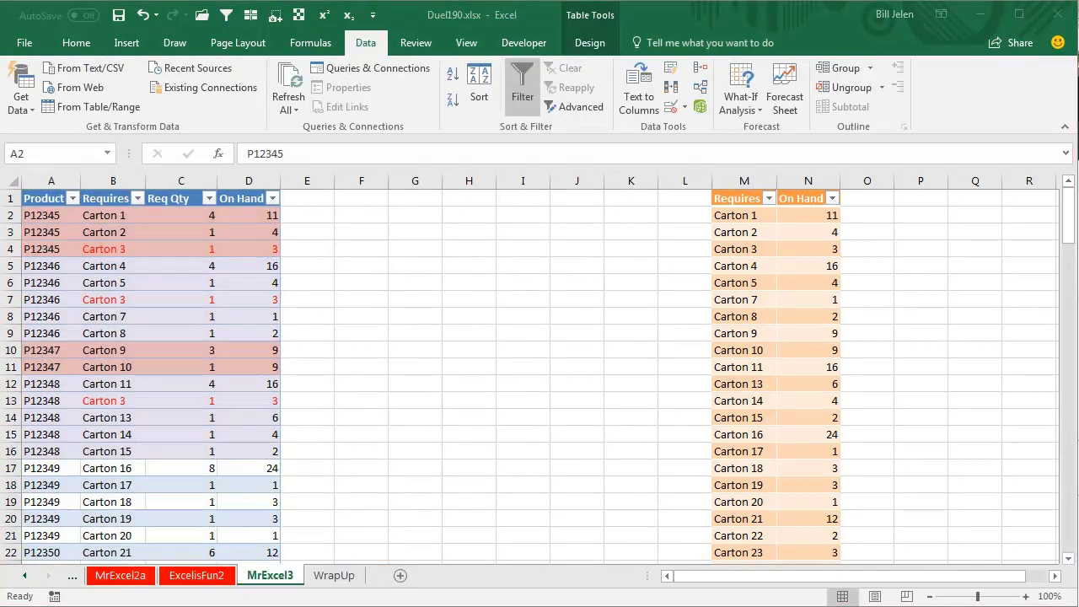
pyautogui.click(79, 212)
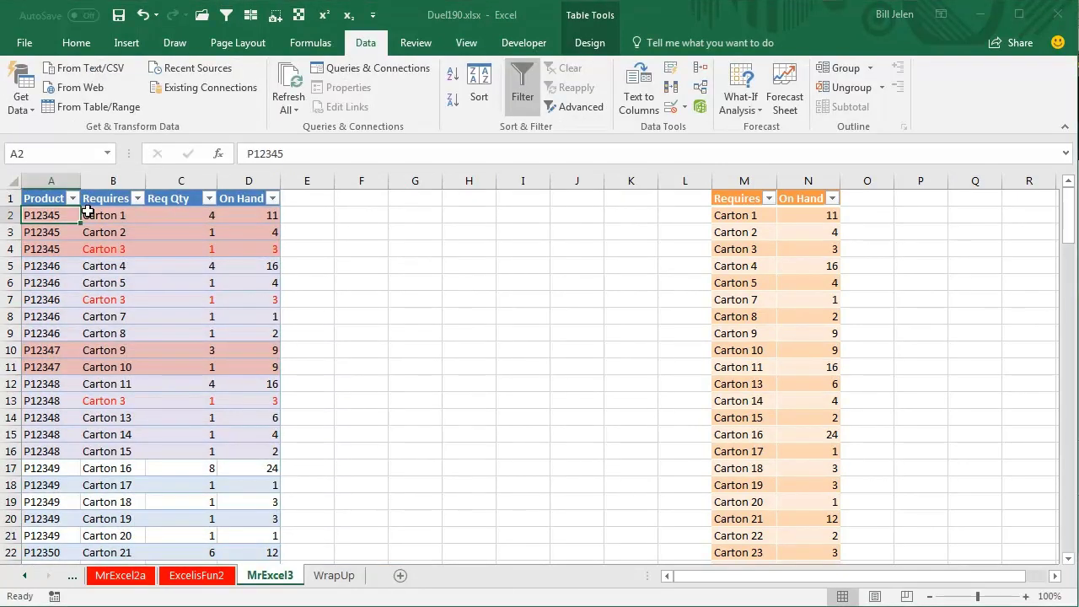
# Load the table into Power Query and start a custom column named Avail.
pyautogui.click(95, 107)
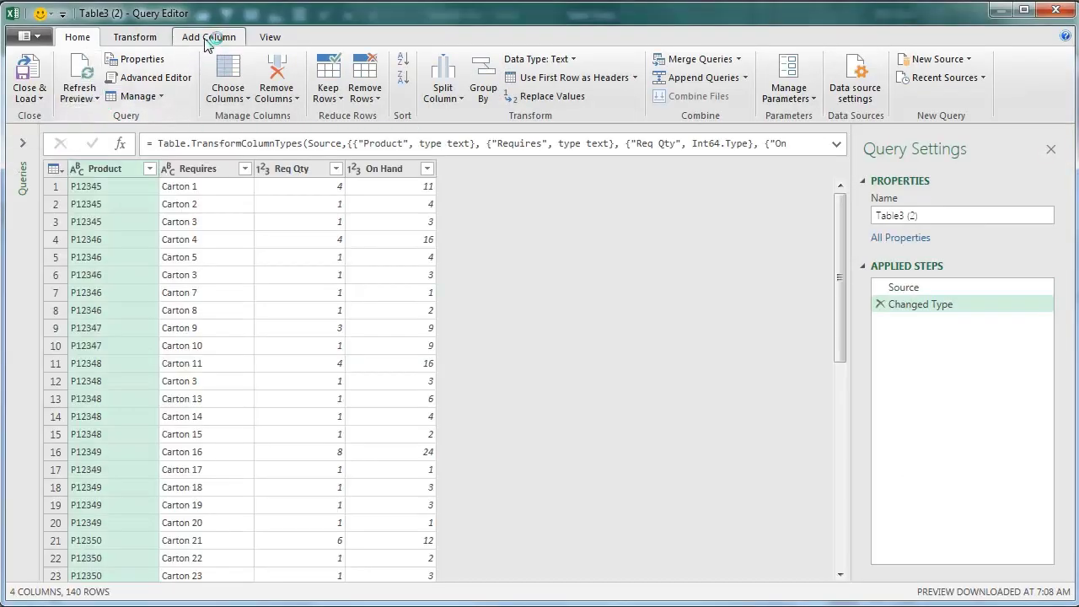
pyautogui.click(207, 41)
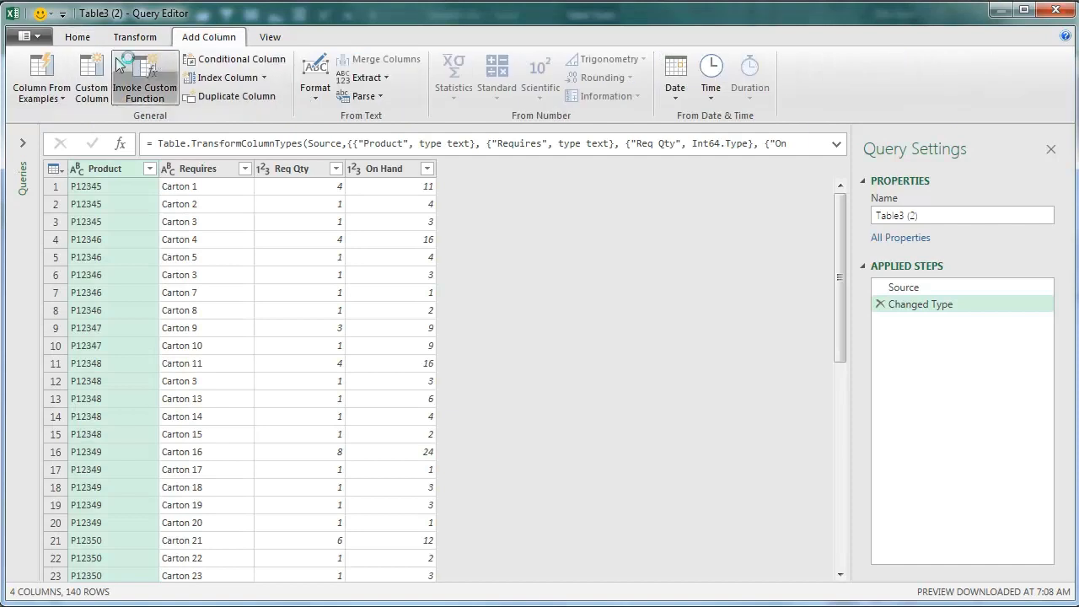
pyautogui.click(95, 74)
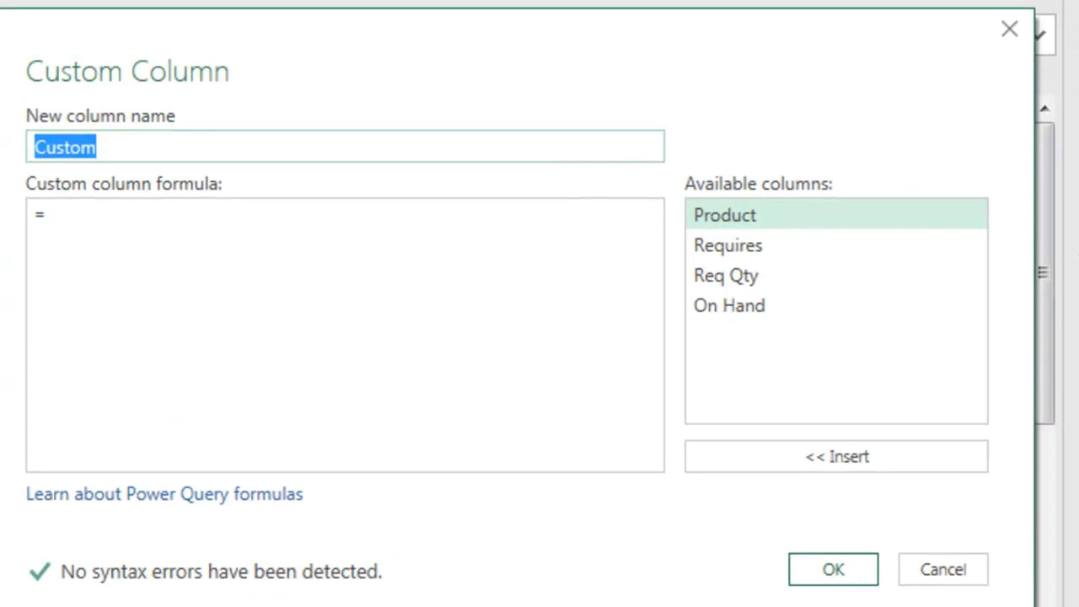
pyautogui.write('Avail')
pyautogui.press('Tab')
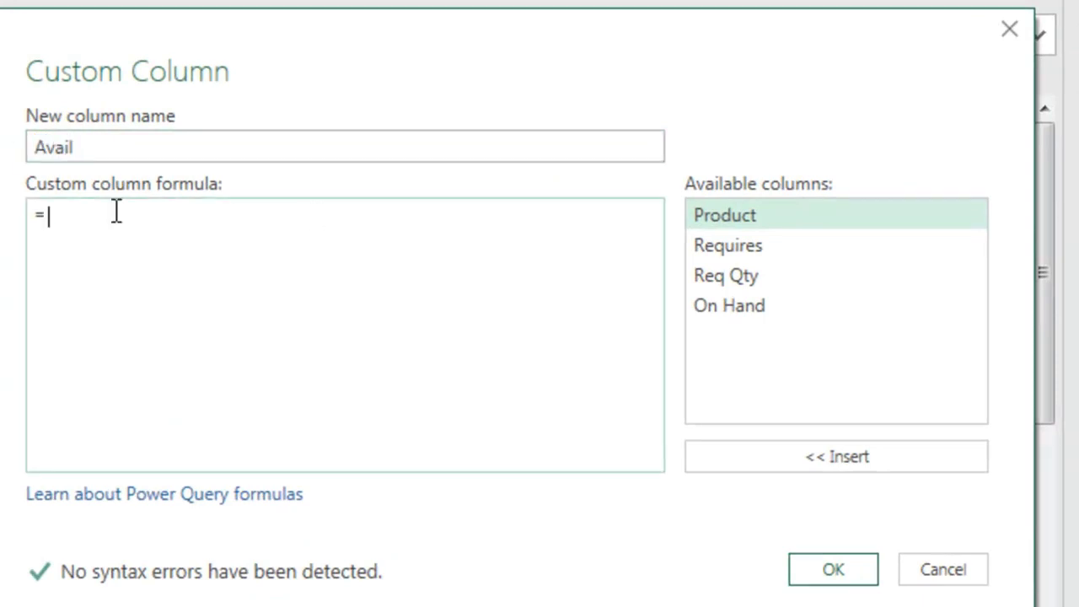
# Enter the formula [On Hand]/[Req Qty] and copy Number.RoundDown from the reference page.
pyautogui.doubleClick(739, 310)
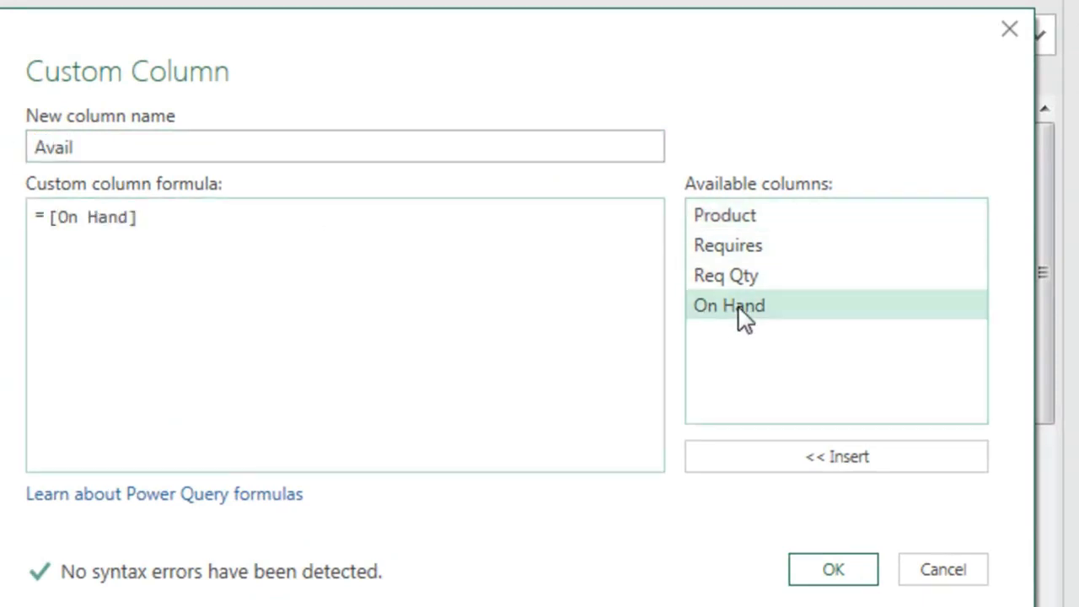
pyautogui.write('/')
pyautogui.doubleClick(703, 276)
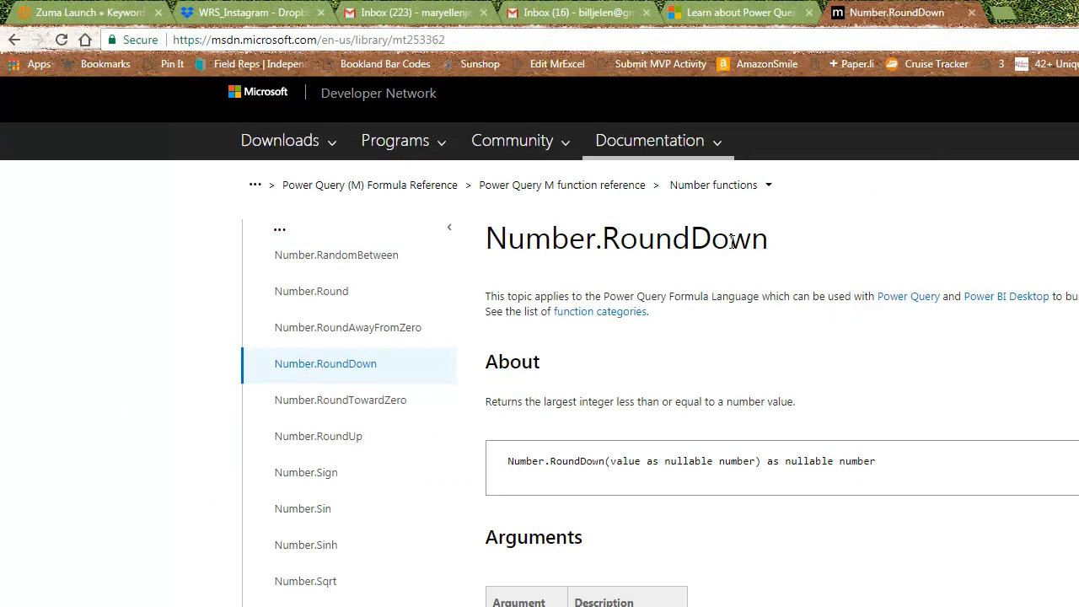
pyautogui.moveTo(766, 241); pyautogui.dragTo(487, 240)
pyautogui.hotkey('ctrl', 'c')
pyautogui.hotkey('alt', 'Tab')
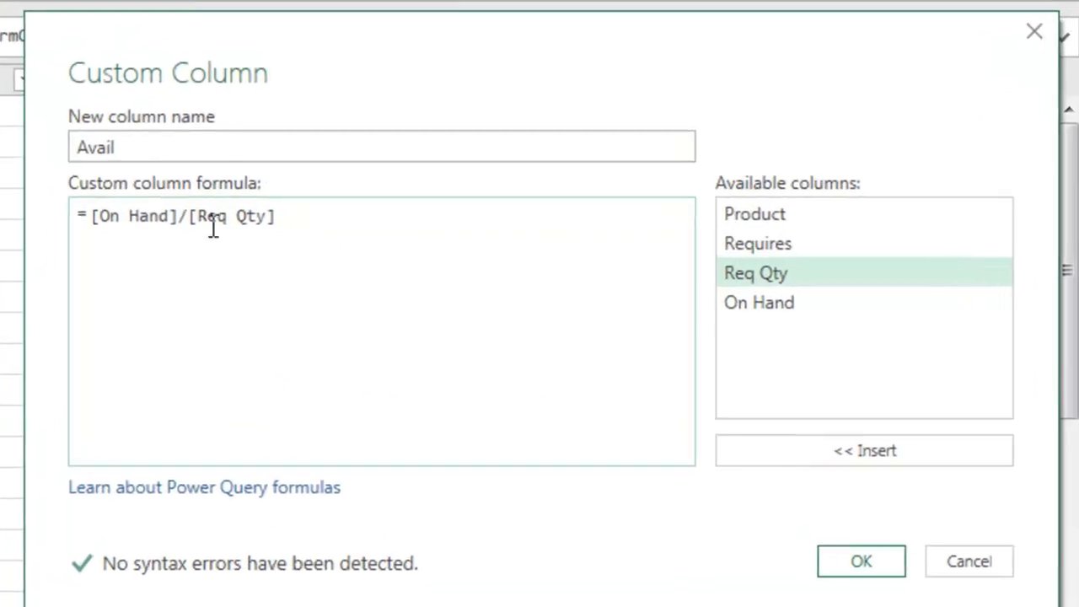
# Wrap the Avail formula as Number.RoundDown([On Hand]/[Req Qty]) and confirm the column.
pyautogui.click(91, 216)
pyautogui.hotkey('ctrl', 'v')
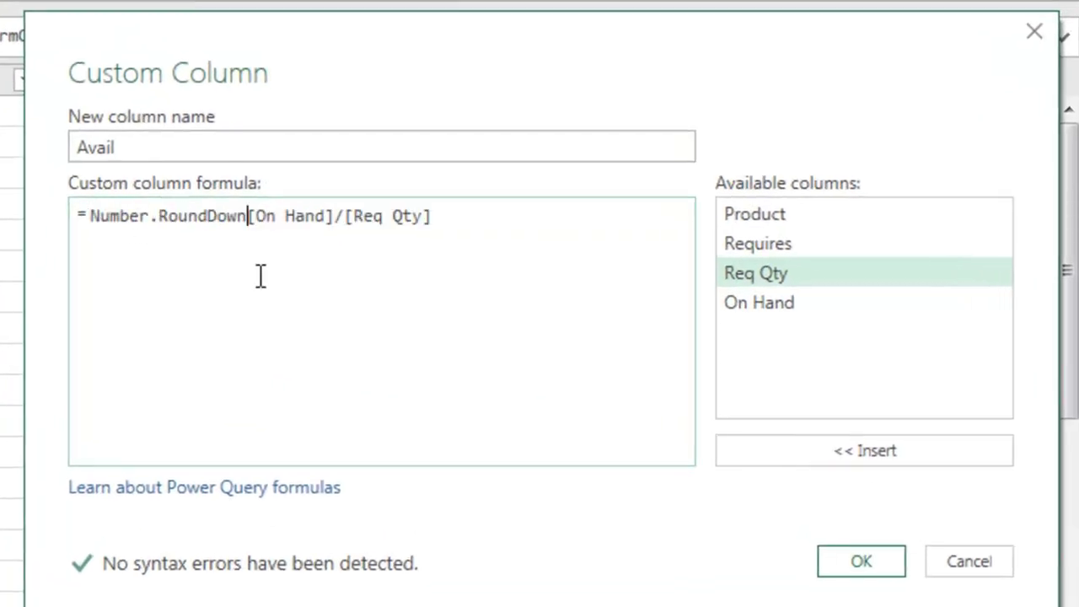
pyautogui.write('(')
pyautogui.press('End')
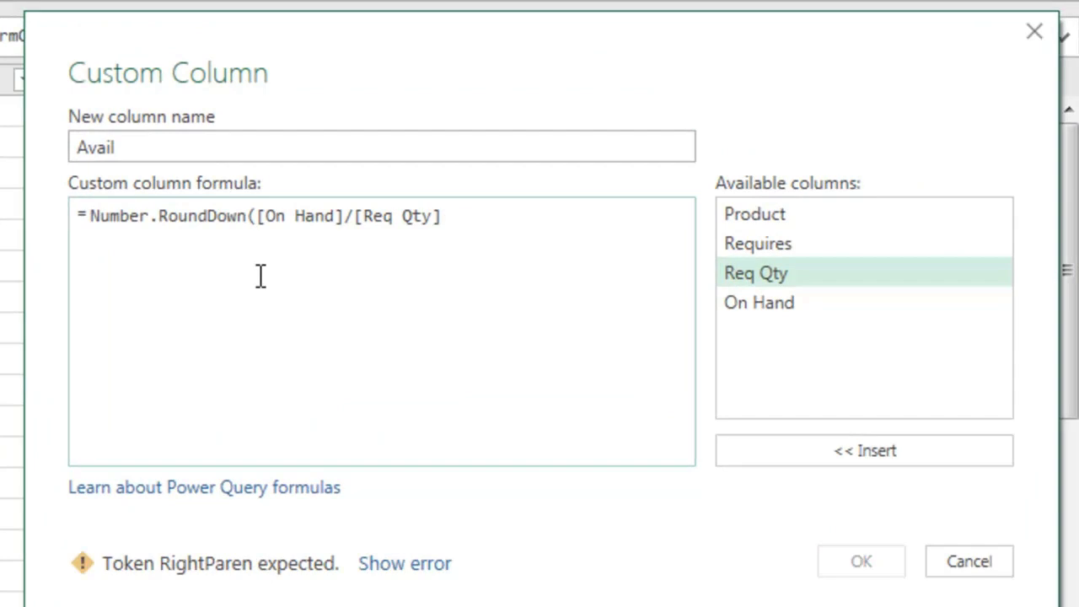
pyautogui.write(')')
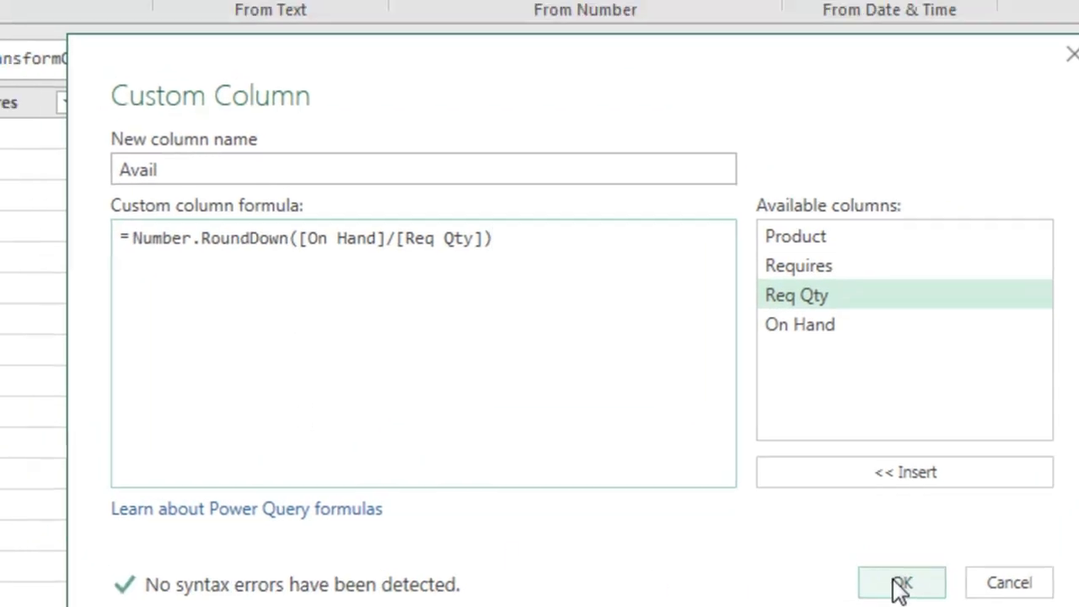
pyautogui.click(900, 585)
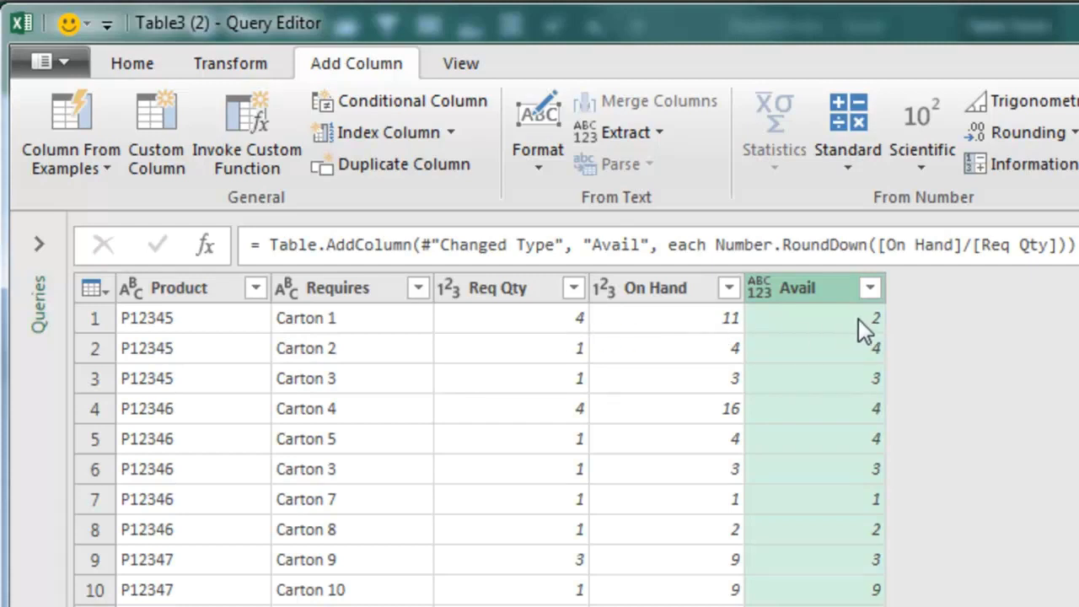
# Remove the Requires, Req Qty and On Hand columns from the query.
pyautogui.click(345, 287)
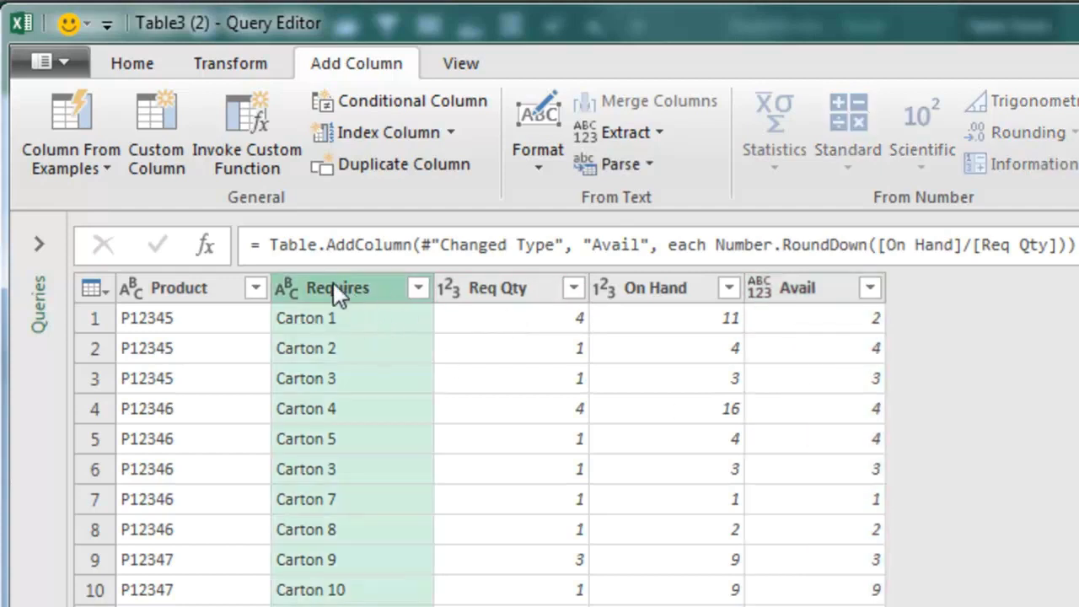
pyautogui.keyDown('shift'); pyautogui.click(651, 290); pyautogui.keyUp('shift')
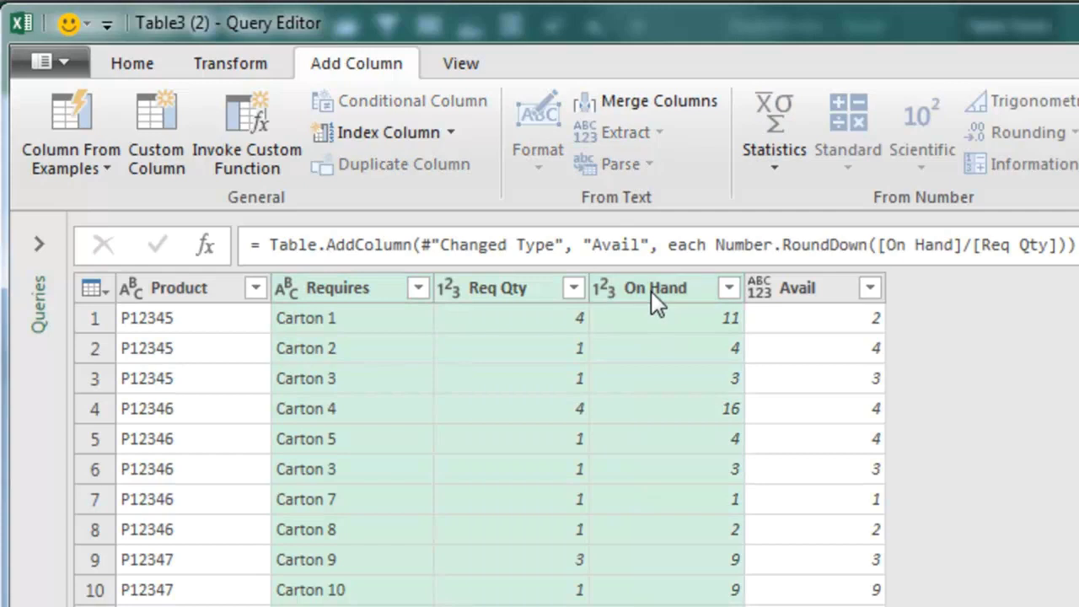
pyautogui.rightClick(650, 291)
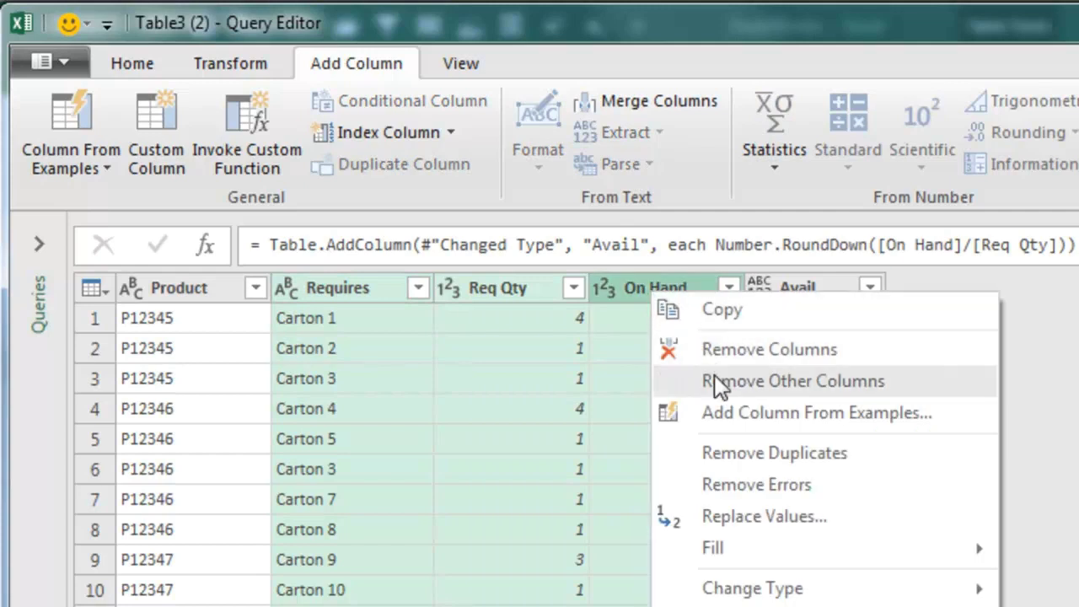
pyautogui.click(718, 353)
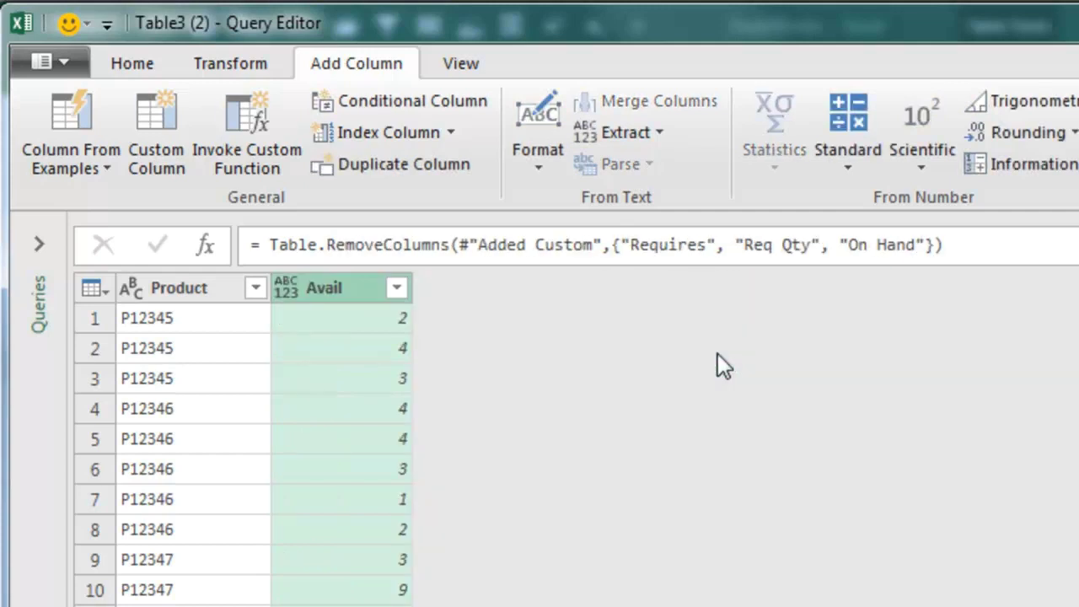
# Group by Product with a new column KitsAvailable as the Min of Avail.
pyautogui.click(194, 291)
pyautogui.click(236, 65)
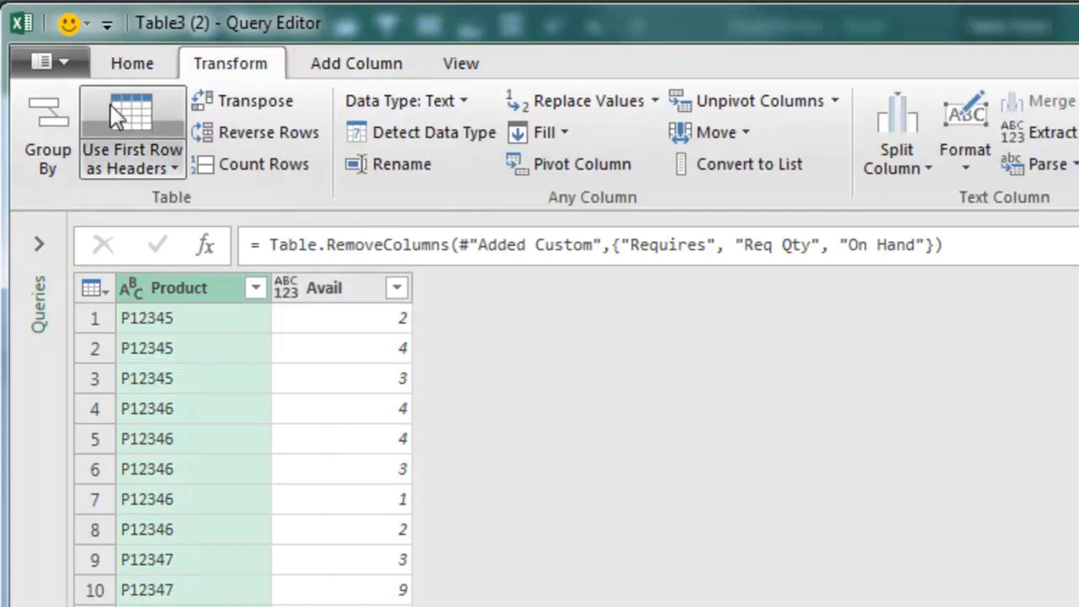
pyautogui.click(48, 125)
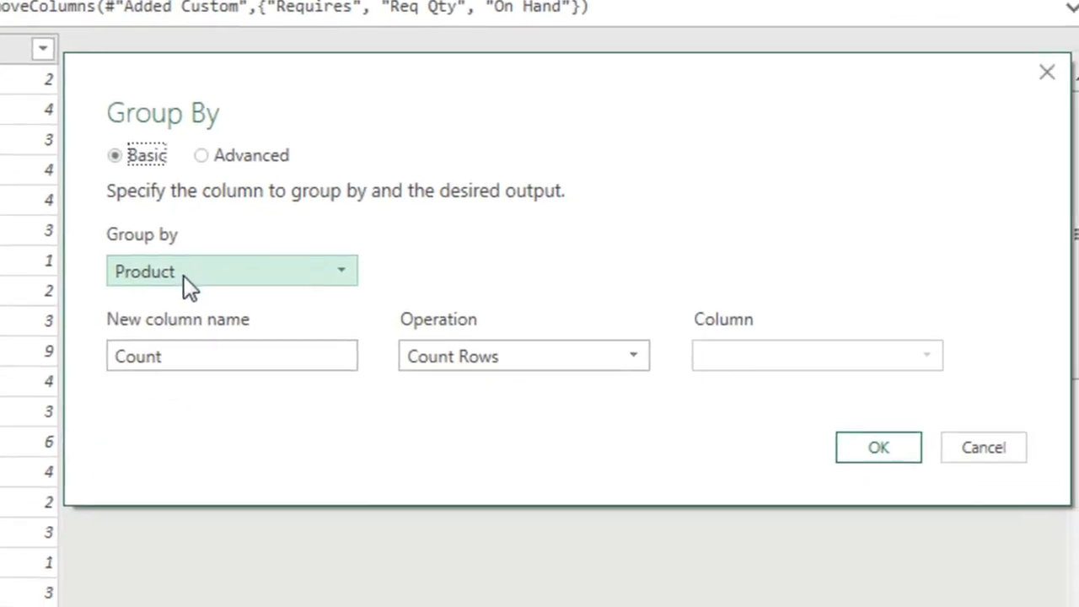
pyautogui.click(154, 356)
pyautogui.moveTo(154, 357); pyautogui.dragTo(26, 356)
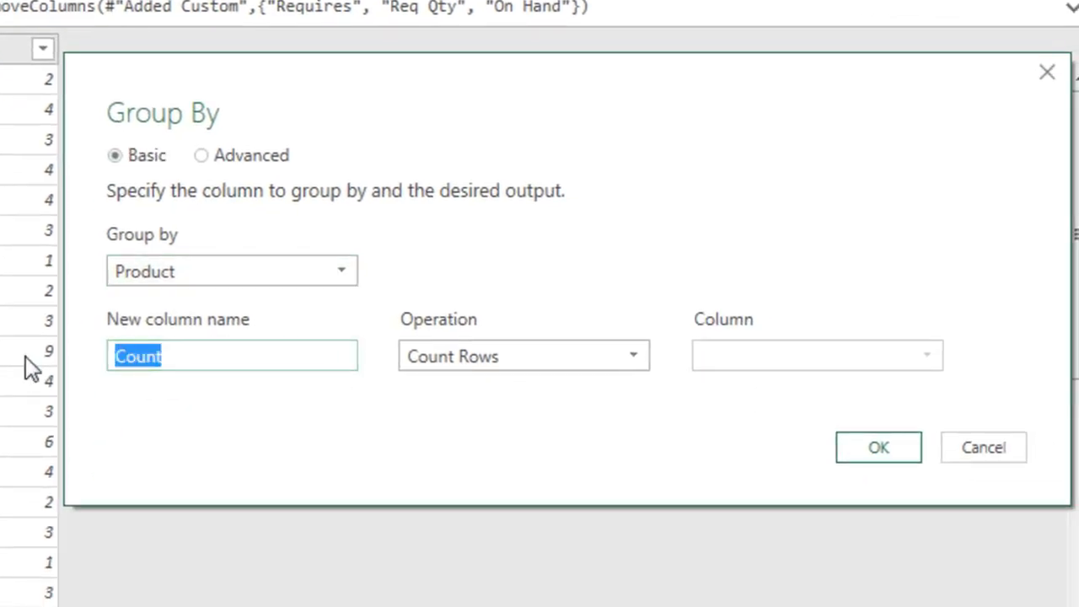
pyautogui.write('KitsAvai')
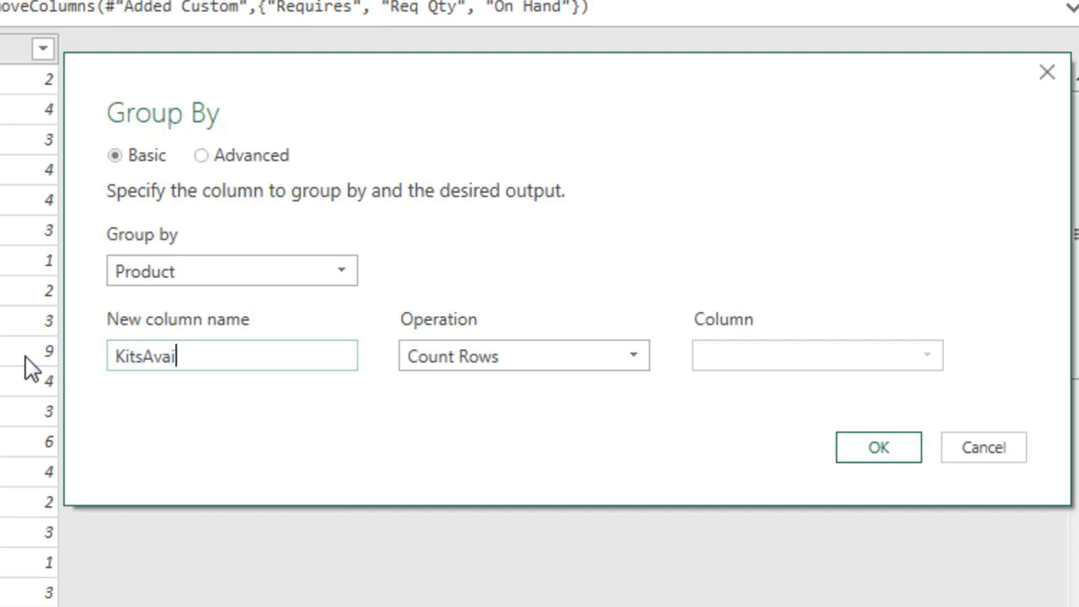
pyautogui.write('lable')
pyautogui.press('Tab')
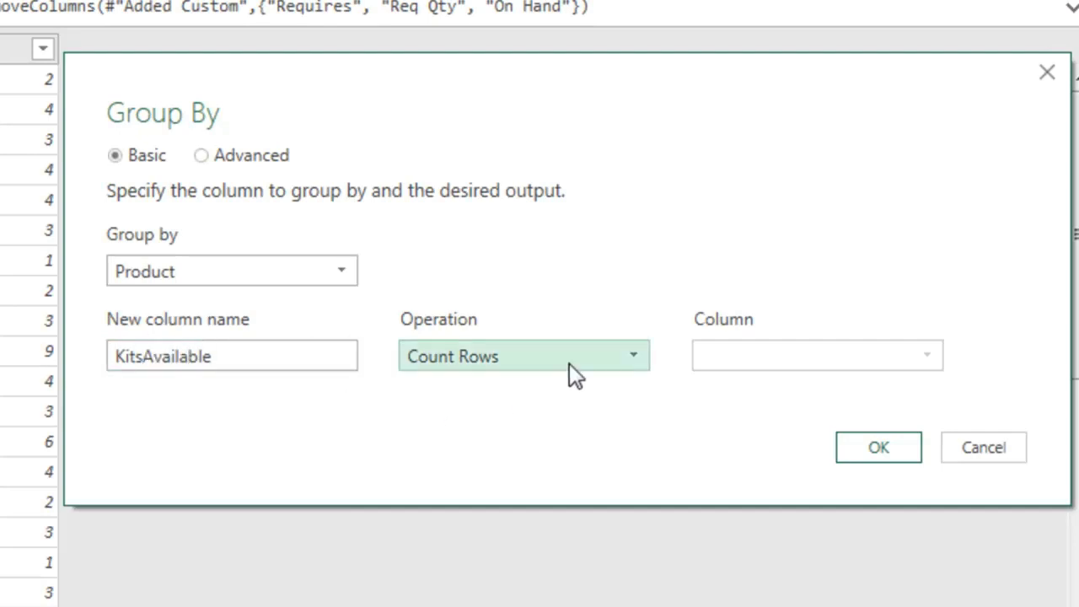
pyautogui.click(628, 357)
pyautogui.click(436, 463)
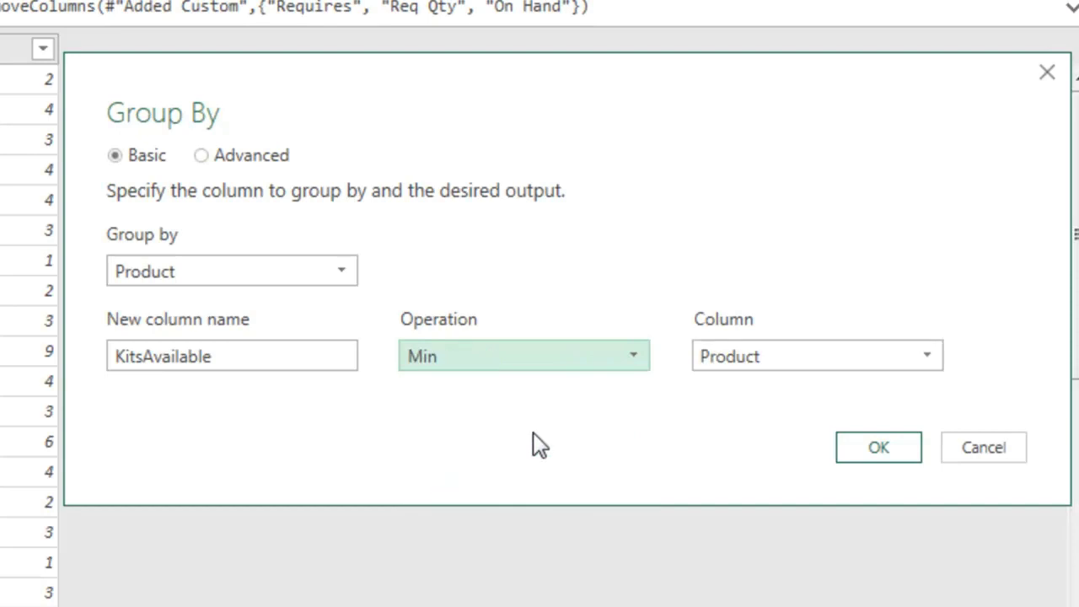
pyautogui.click(785, 357)
pyautogui.click(749, 410)
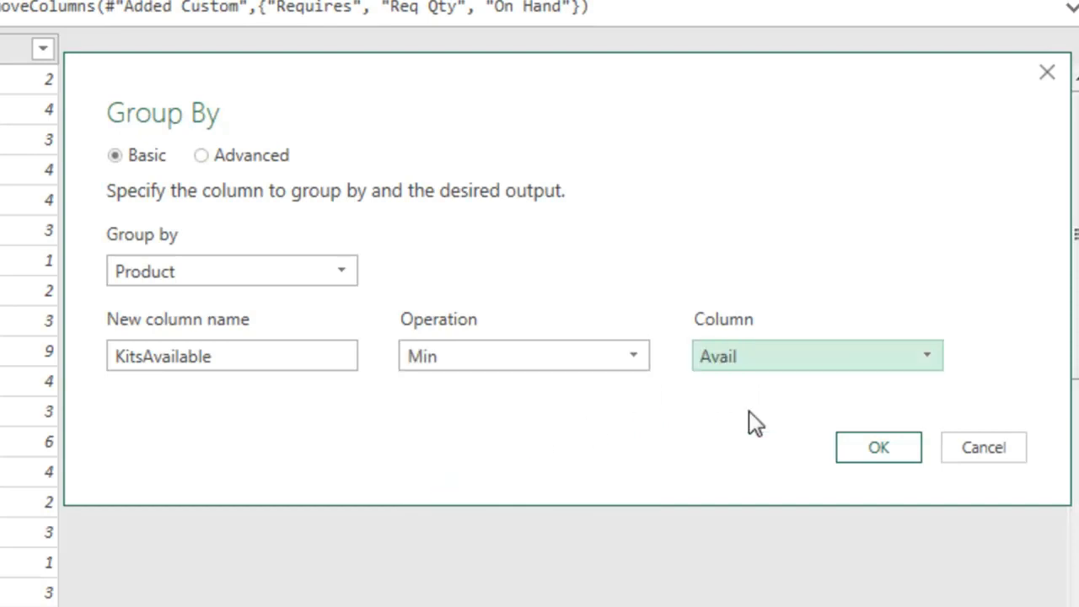
pyautogui.click(853, 447)
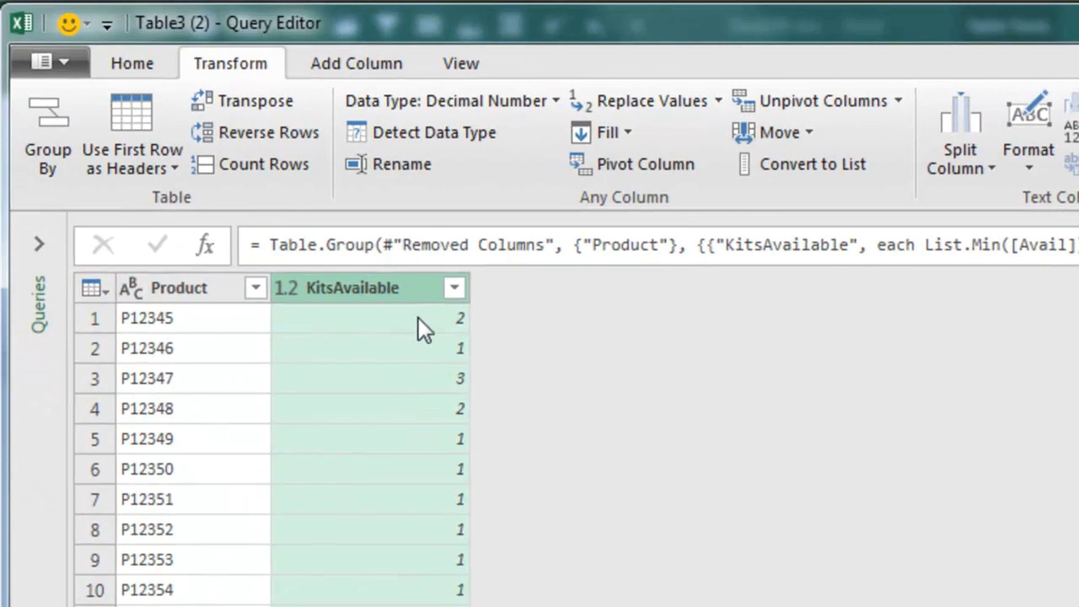
pyautogui.click(144, 65)
# Load the KitsAvailable query to Sheet4 and close the Queries & Connections pane.
pyautogui.click(43, 121)
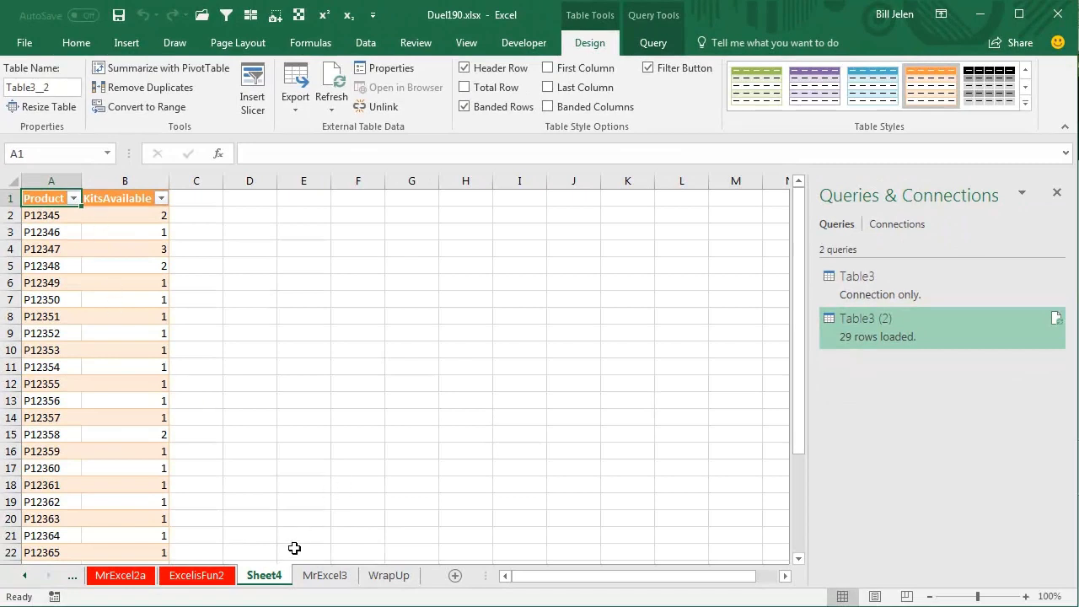
pyautogui.click(326, 575)
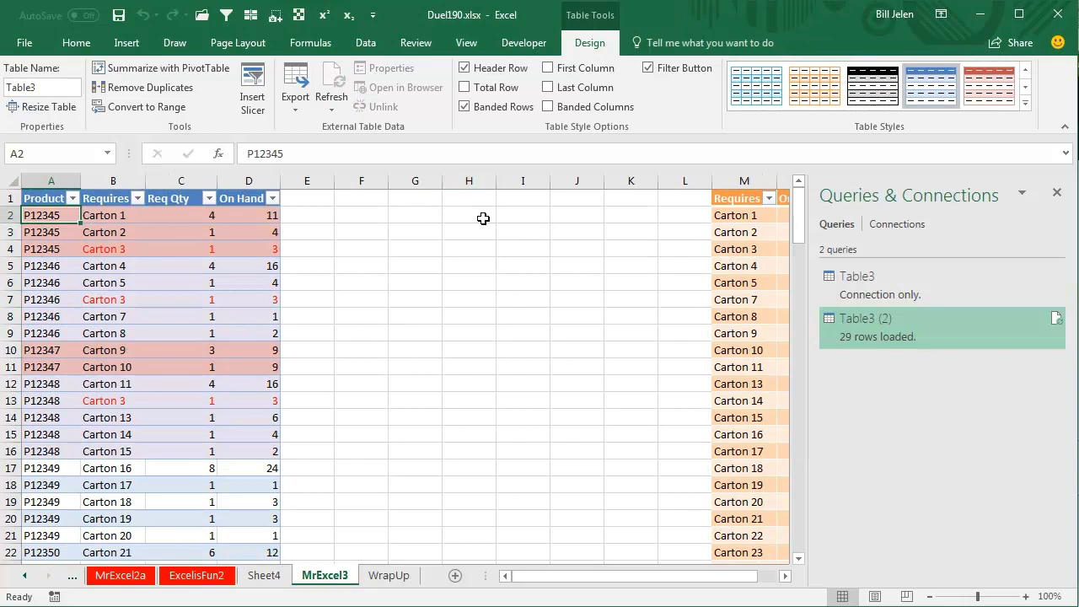
pyautogui.click(405, 210)
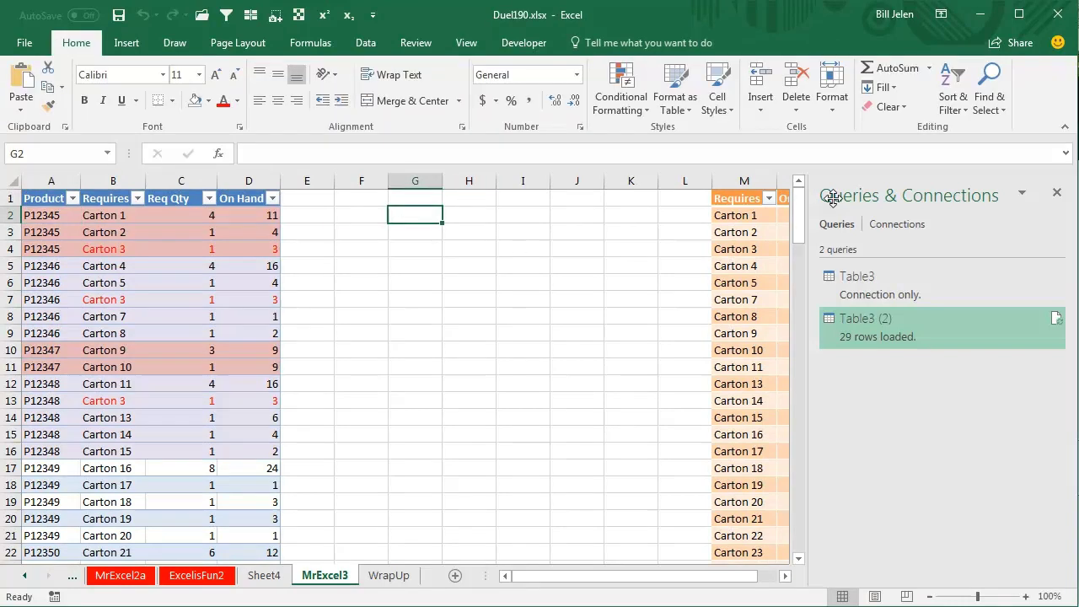
pyautogui.click(1056, 192)
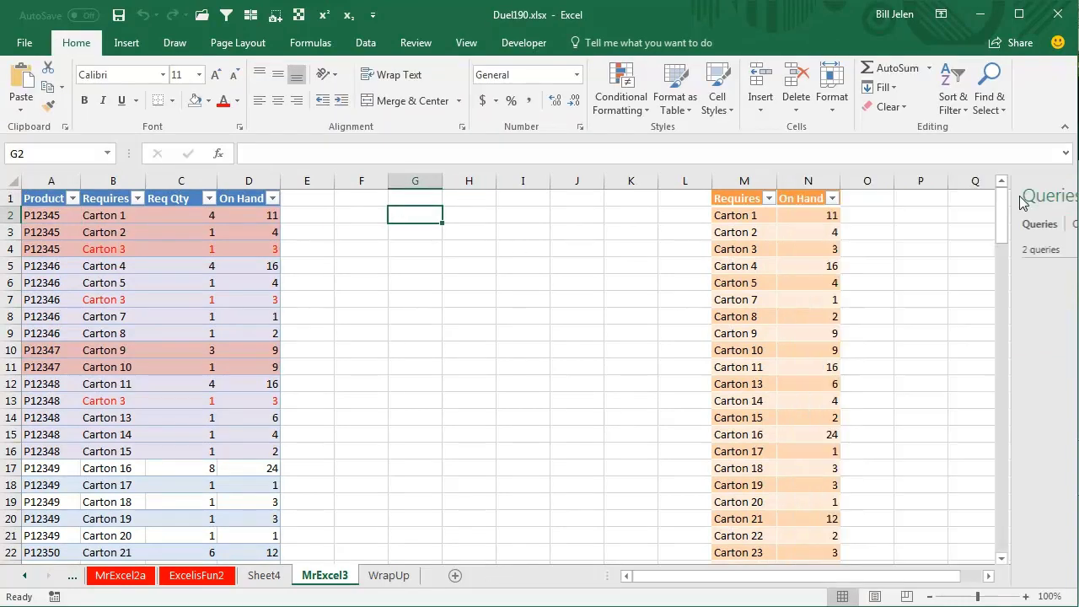
# Change Carton 3's on-hand quantity in N4 on MrExcel3 to 0.
pyautogui.click(829, 248)
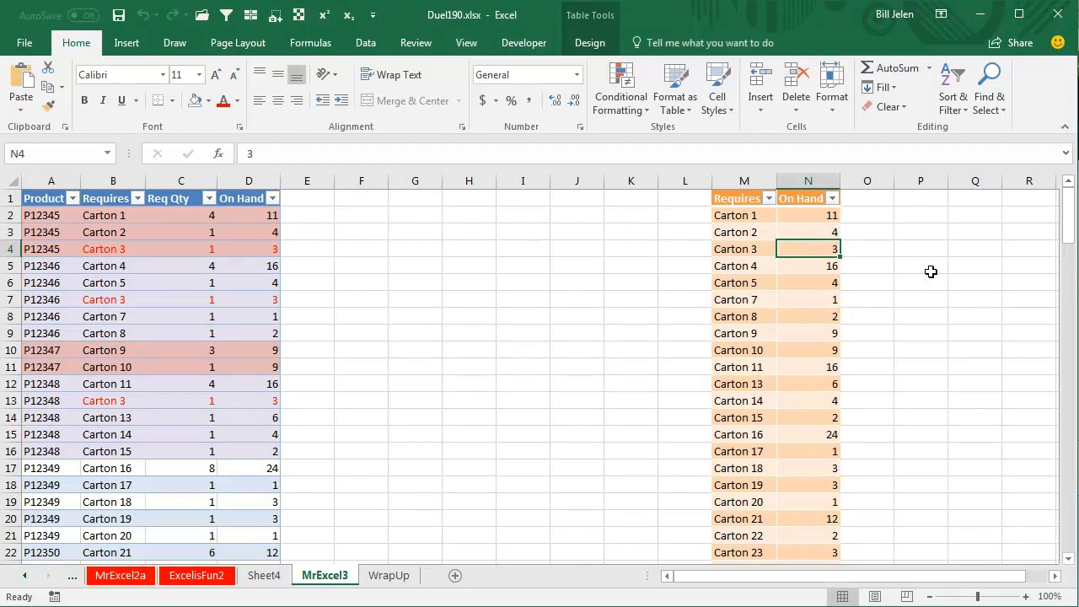
pyautogui.write('0')
pyautogui.press('Return')
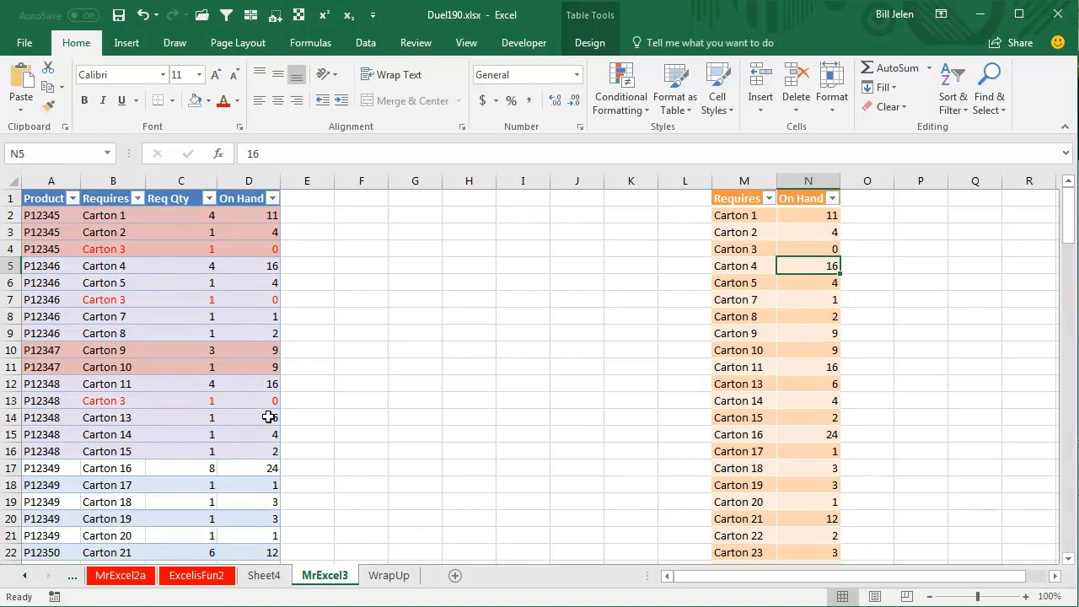
# Check the first product's KitsAvailable value on Sheet4 before refreshing.
pyautogui.click(264, 575)
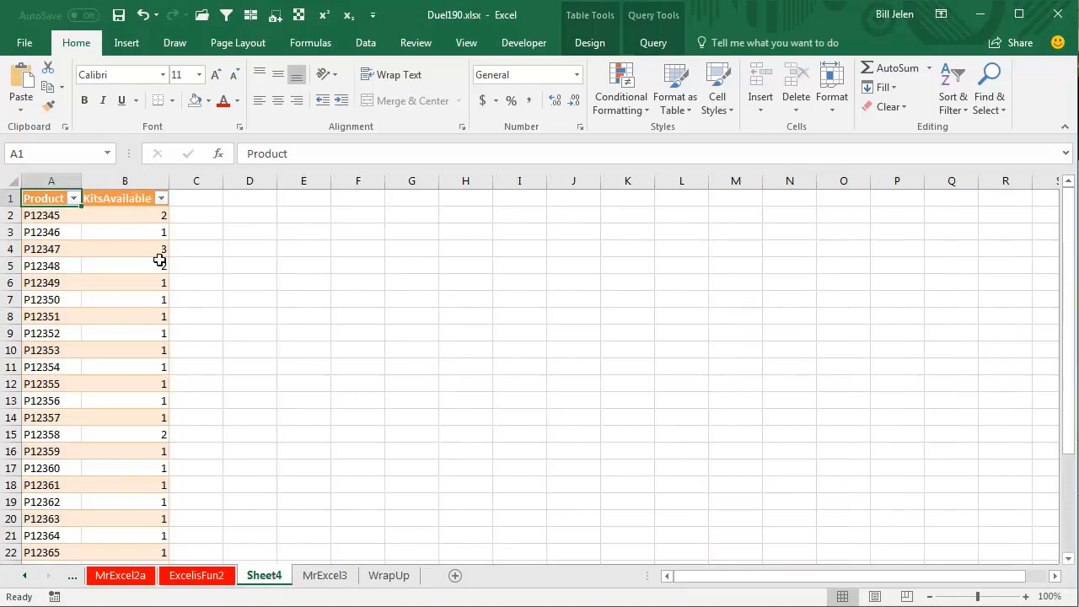
pyautogui.click(145, 216)
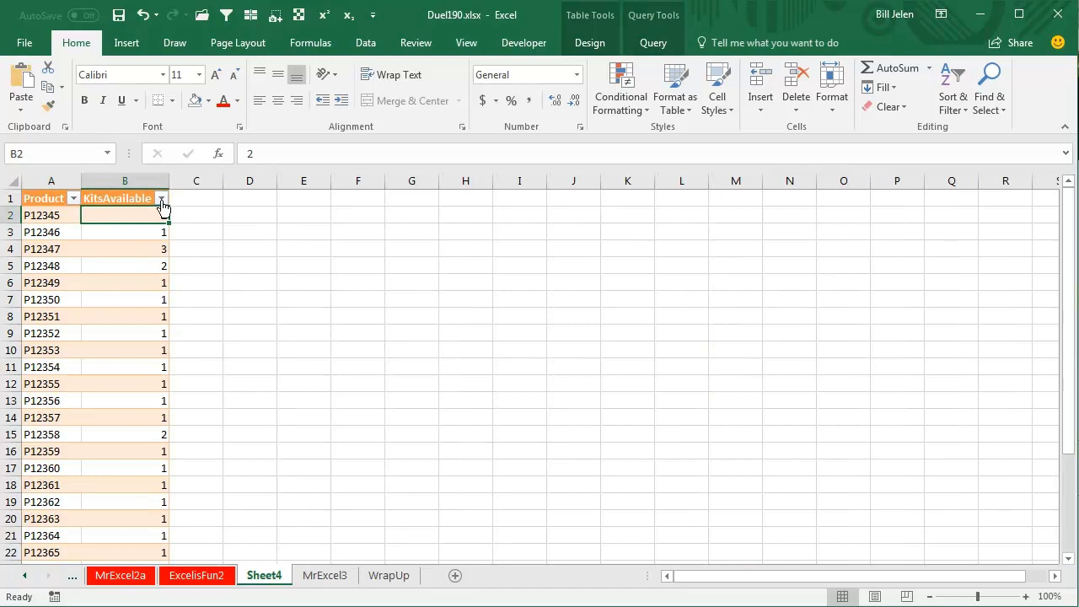
pyautogui.click(365, 42)
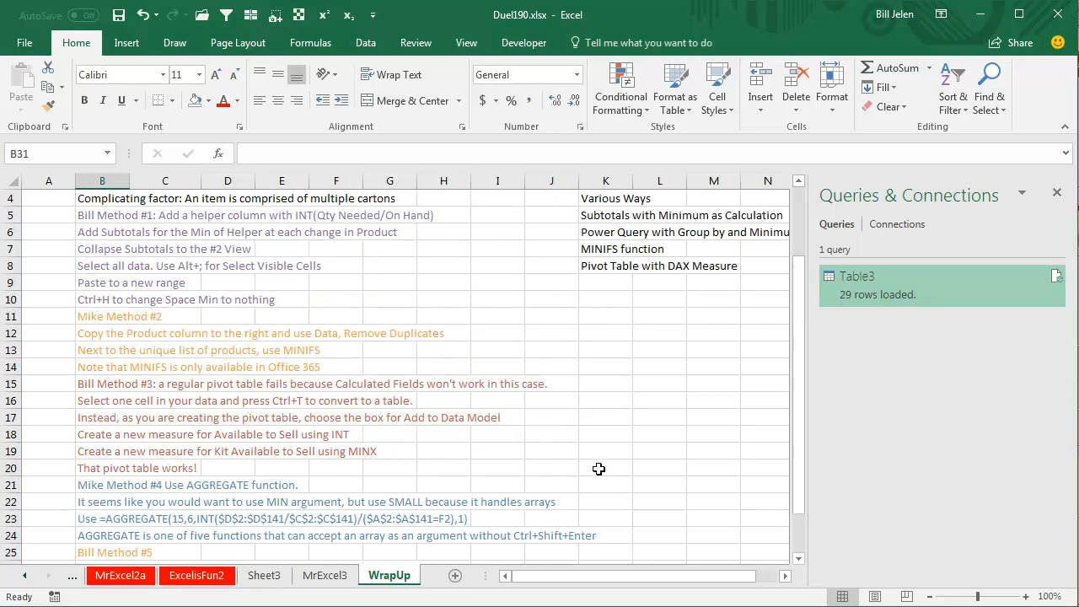
# Scroll through the WrapUp sheet's summary of the five methods.
pyautogui.scroll(1, 599, 469)
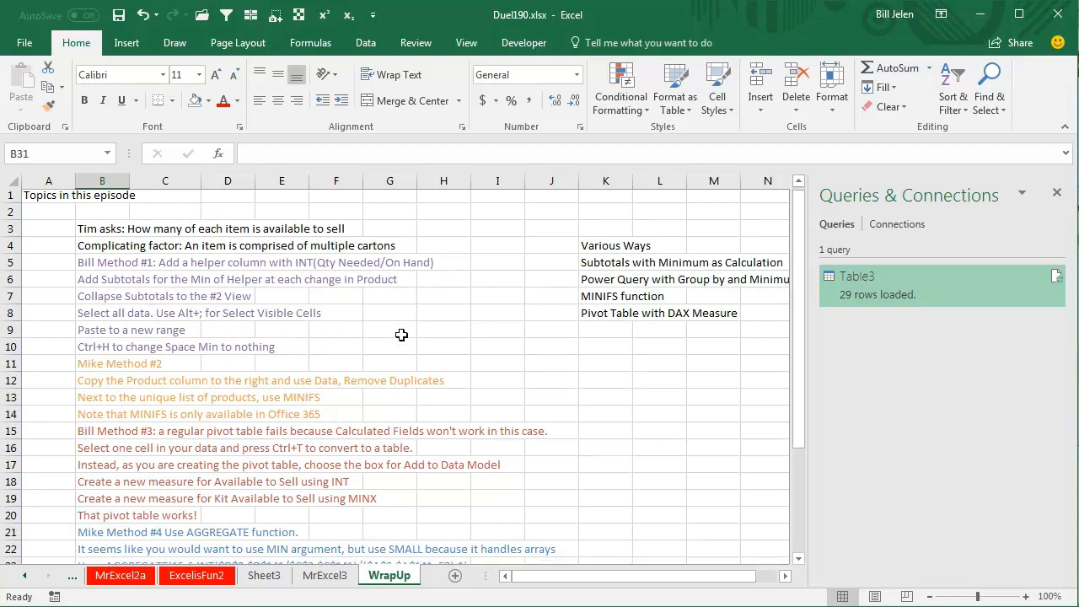
pyautogui.scroll(-2, 379, 325)
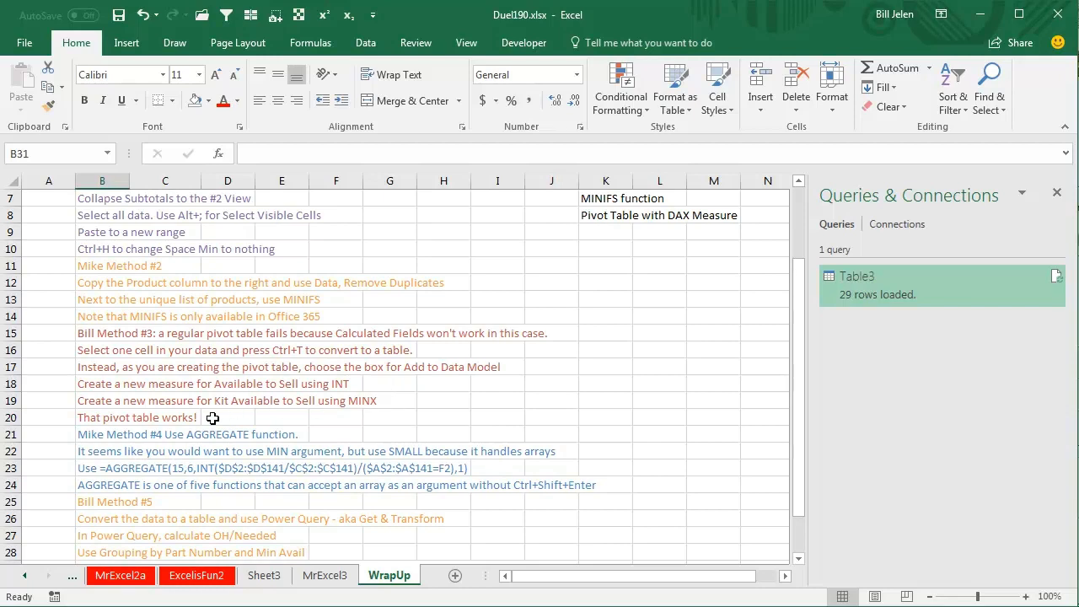
# Scroll down the WrapUp notes to Method #5's final Power Query steps.
pyautogui.scroll(-2, 450, 390)
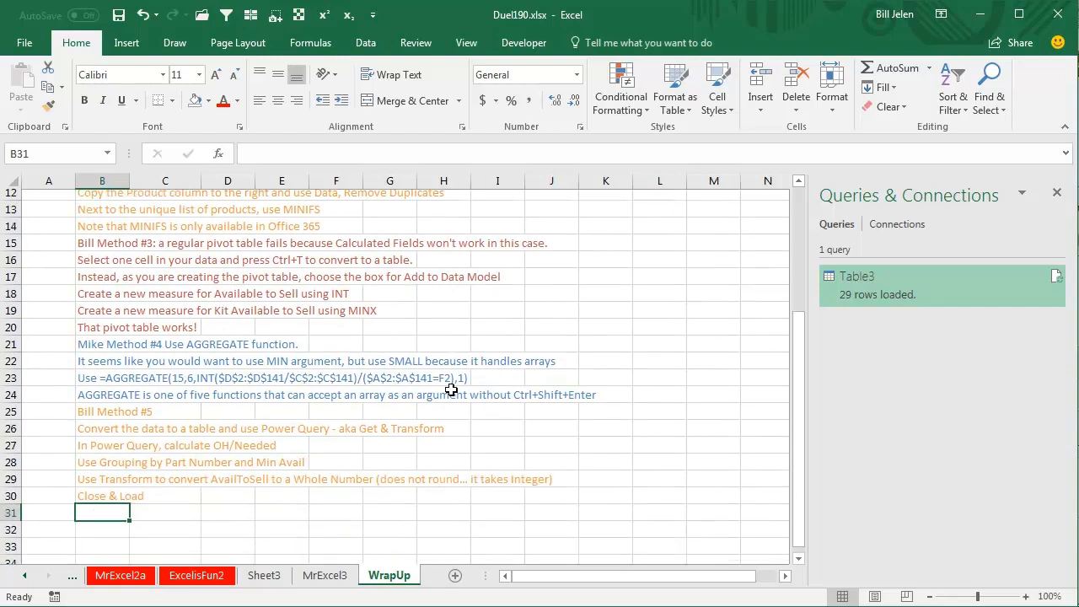